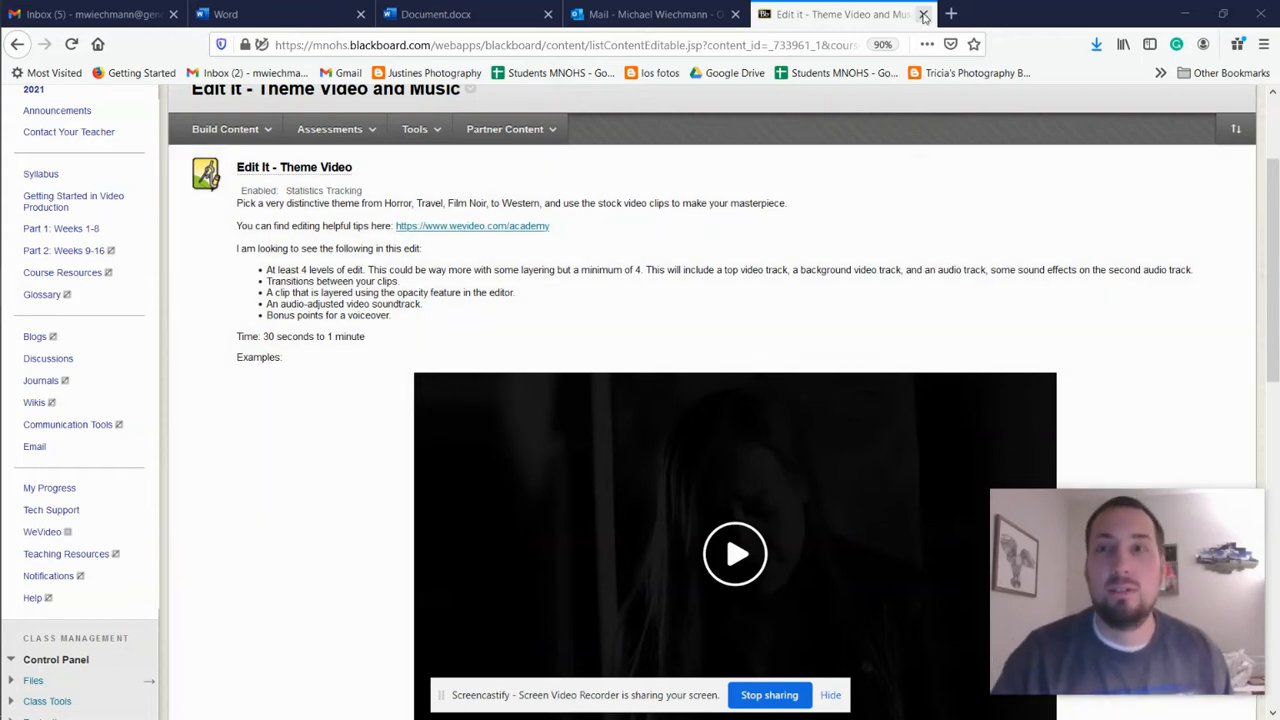
# Open wevideo.com in a new browser tab and log in with the saved email credentials.
pyautogui.click(947, 17)
pyautogui.click(902, 45)
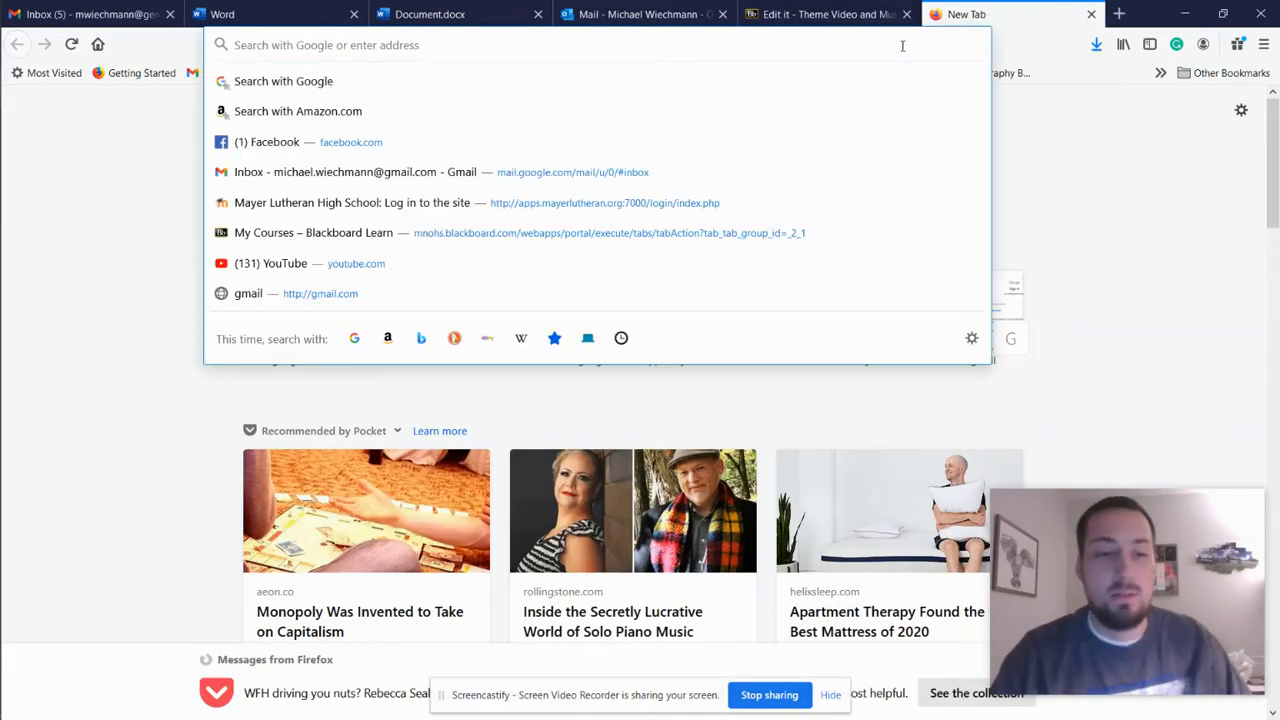
pyautogui.write('wevideo.com/')
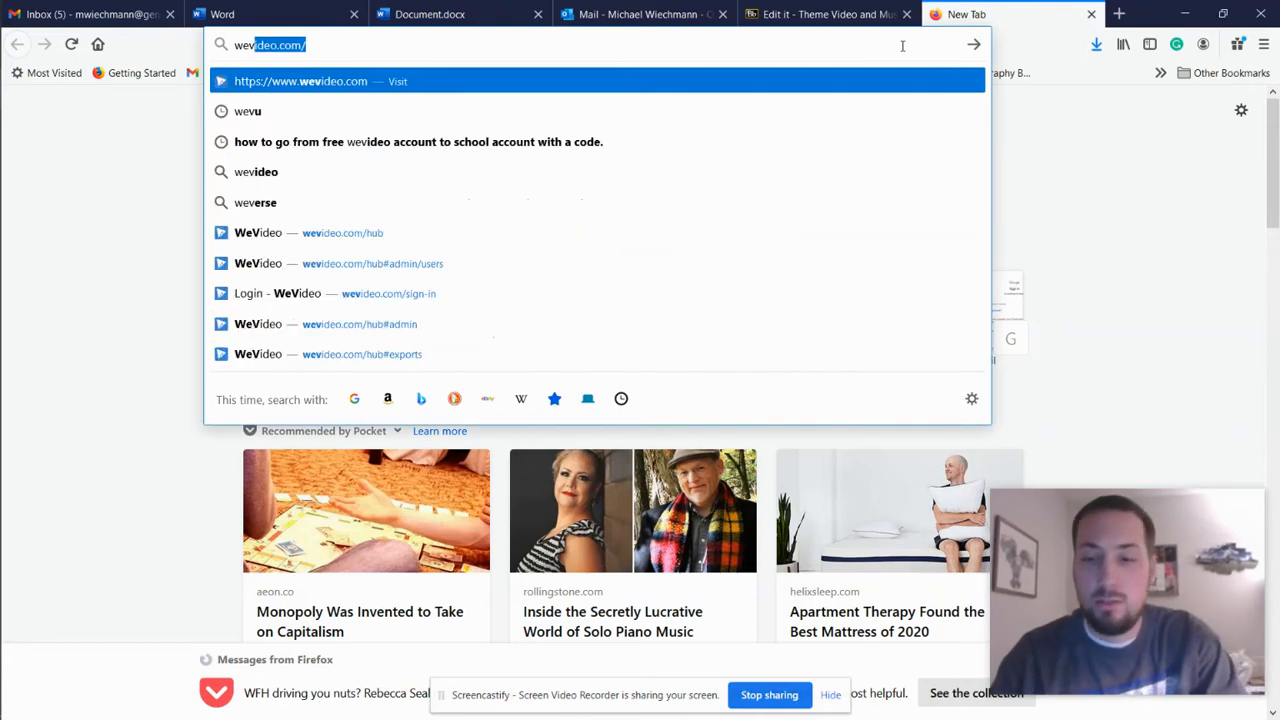
pyautogui.press('Return')
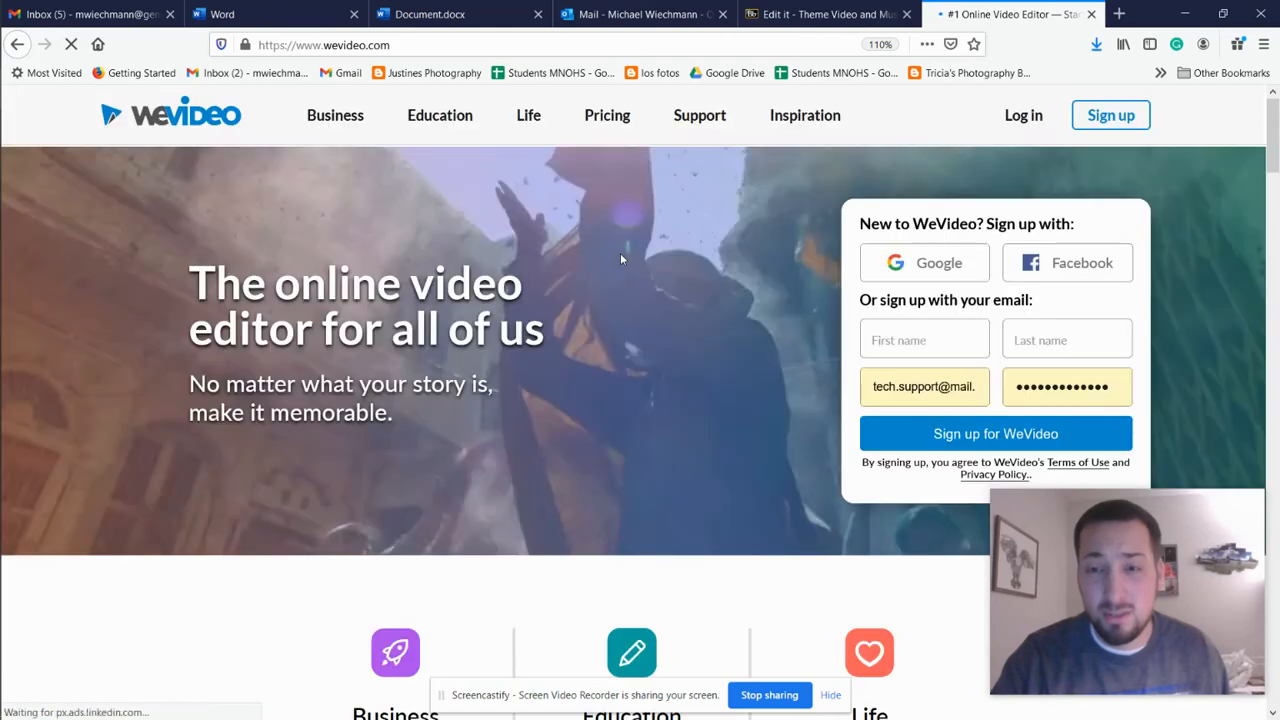
pyautogui.click(1023, 117)
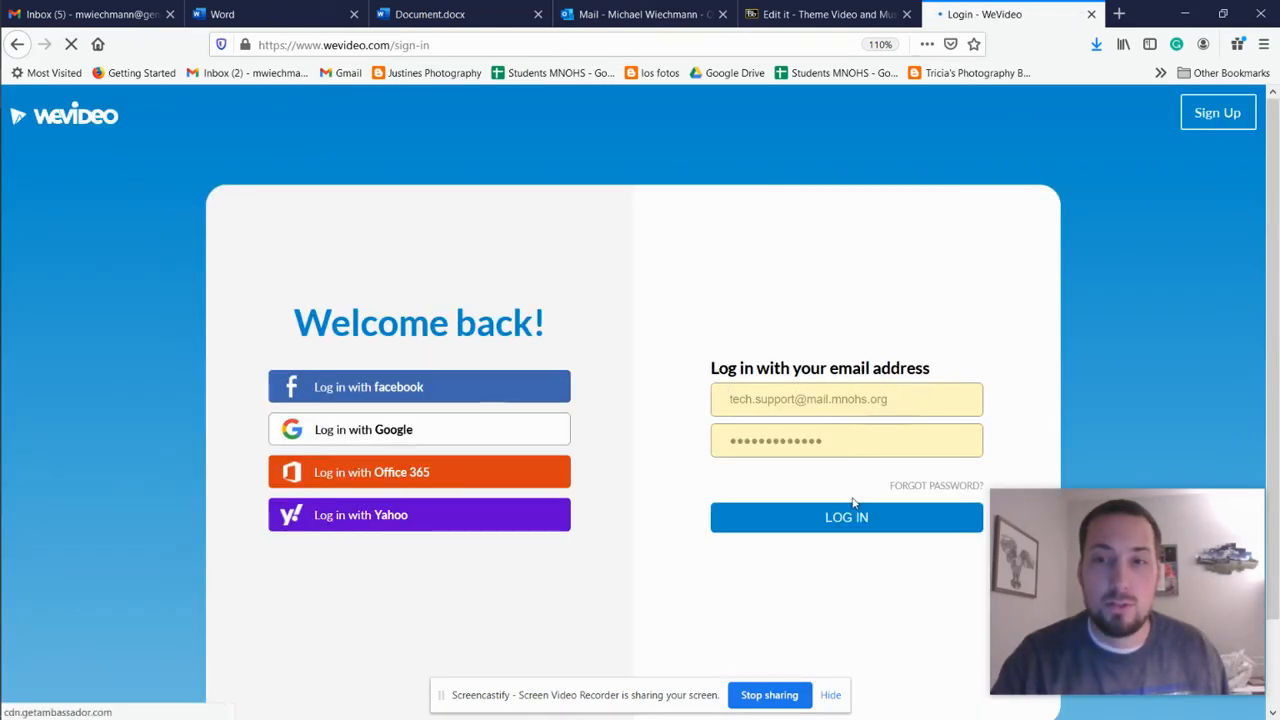
pyautogui.click(848, 519)
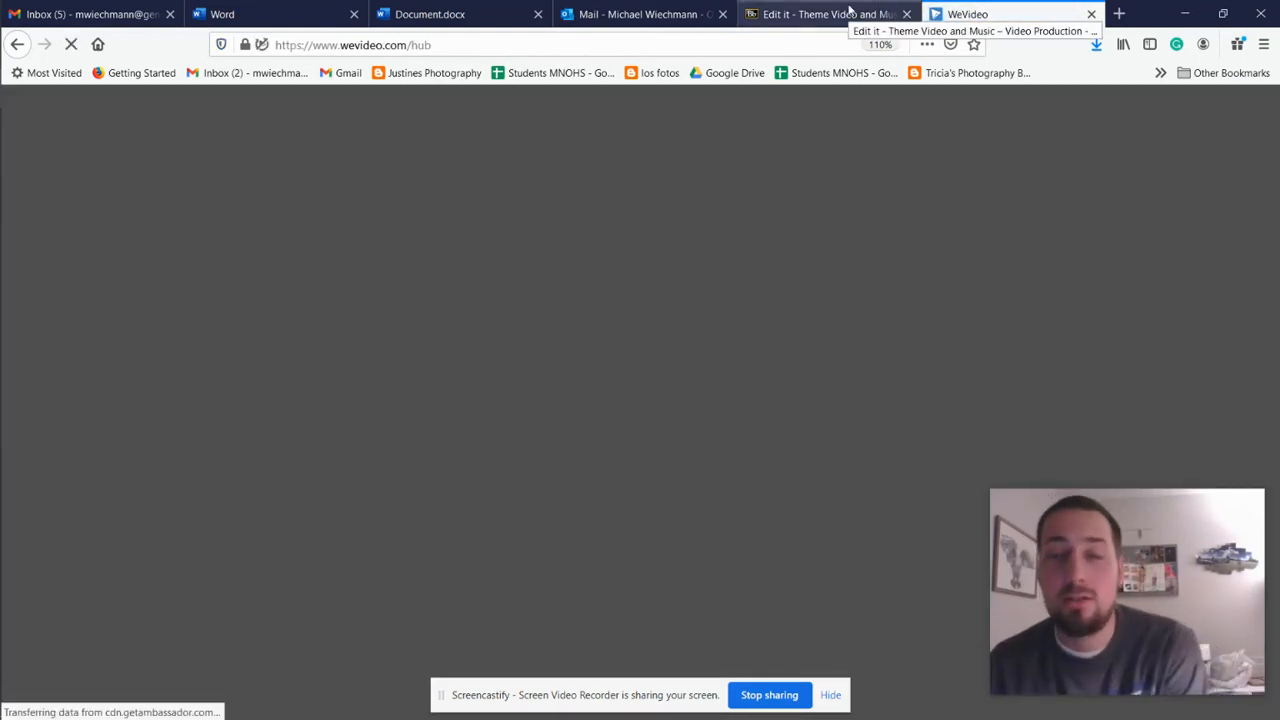
# Switch to the Blackboard page and review the Edit It - Theme Video assignment's requirements and example videos.
pyautogui.click(848, 14)
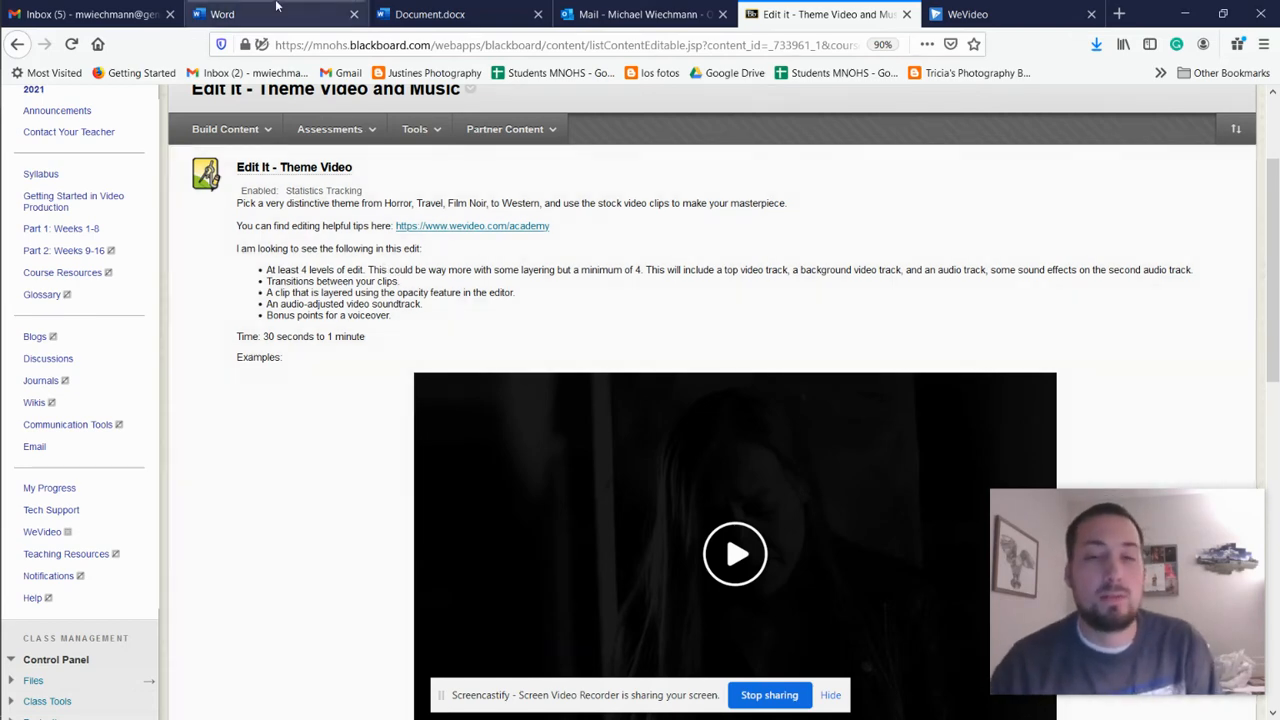
pyautogui.scroll(-5, 345, 478)
pyautogui.scroll(-8, 376, 476)
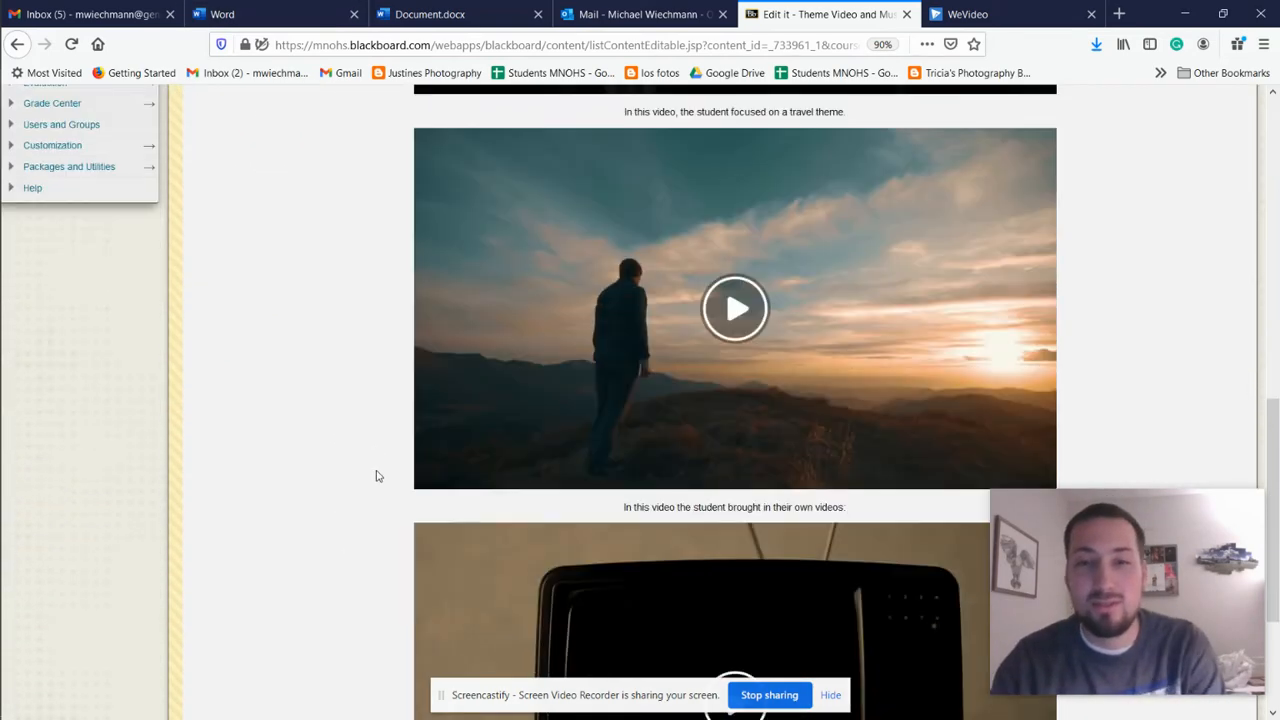
pyautogui.scroll(3, 376, 476)
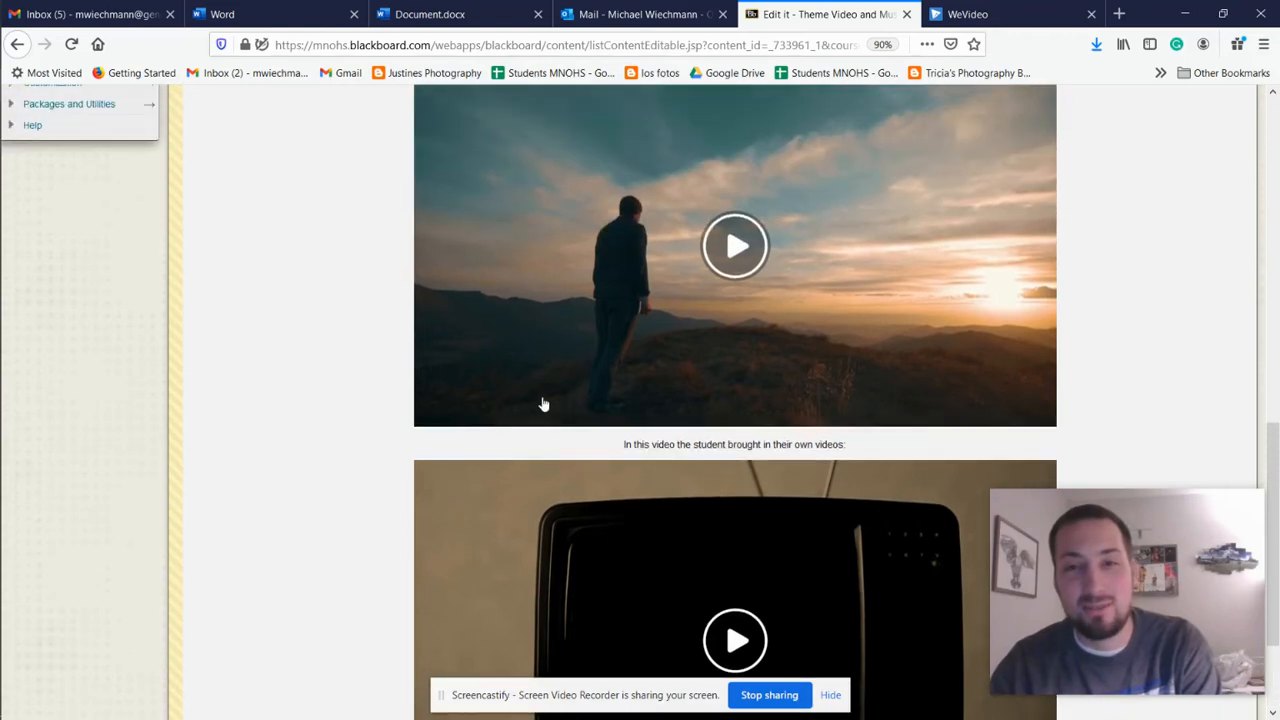
pyautogui.scroll(-3, 569, 451)
pyautogui.scroll(11, 571, 437)
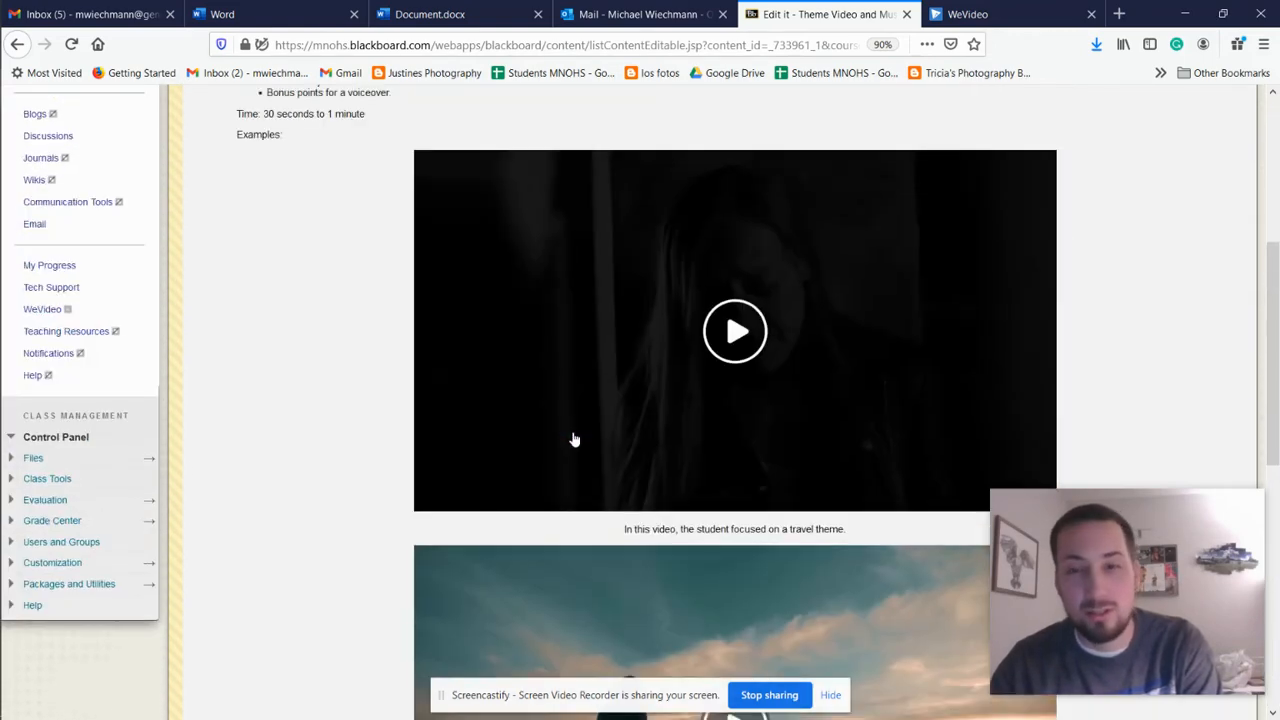
pyautogui.scroll(5, 572, 440)
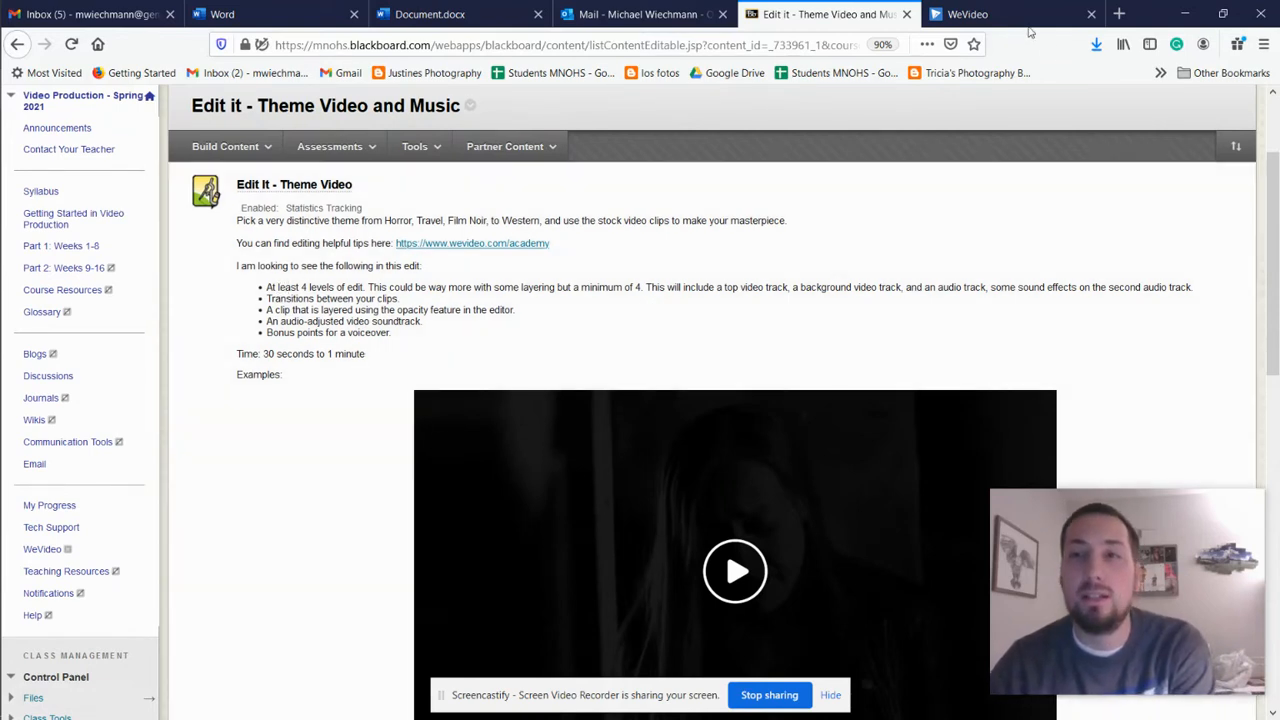
# Return to WeVideo and set up a new Personal project titled Examples.
pyautogui.click(967, 14)
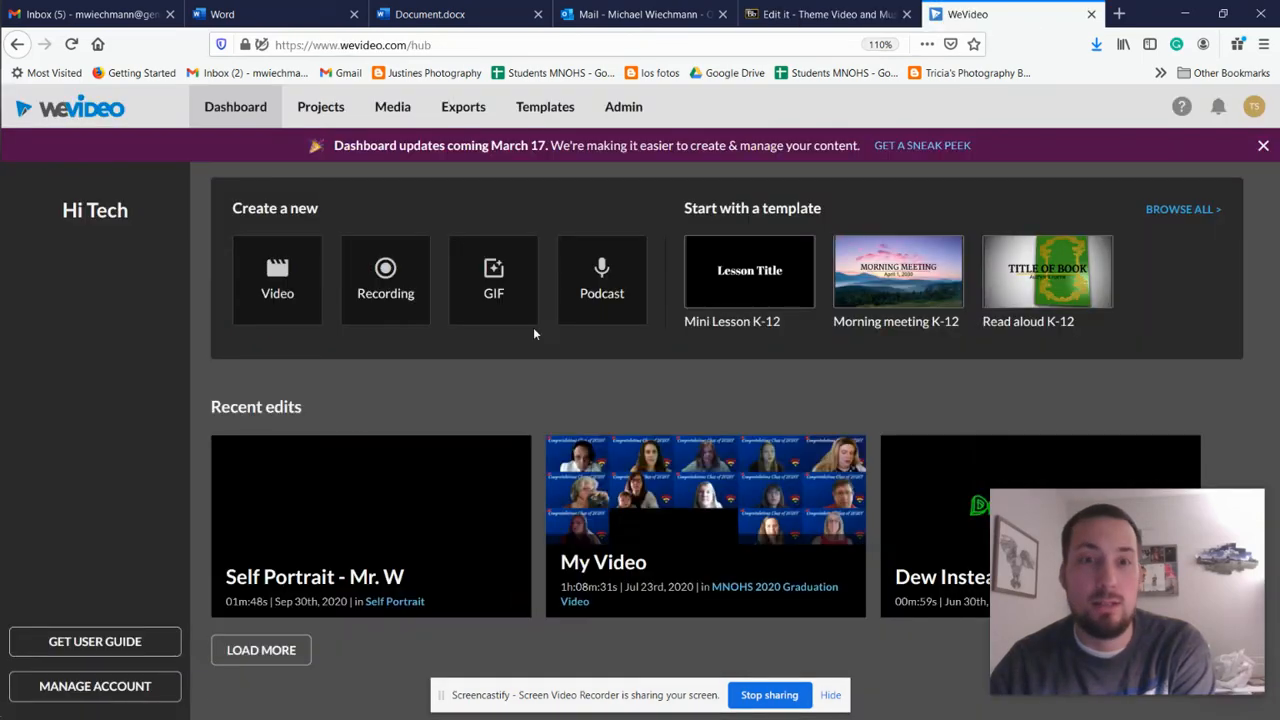
pyautogui.click(339, 116)
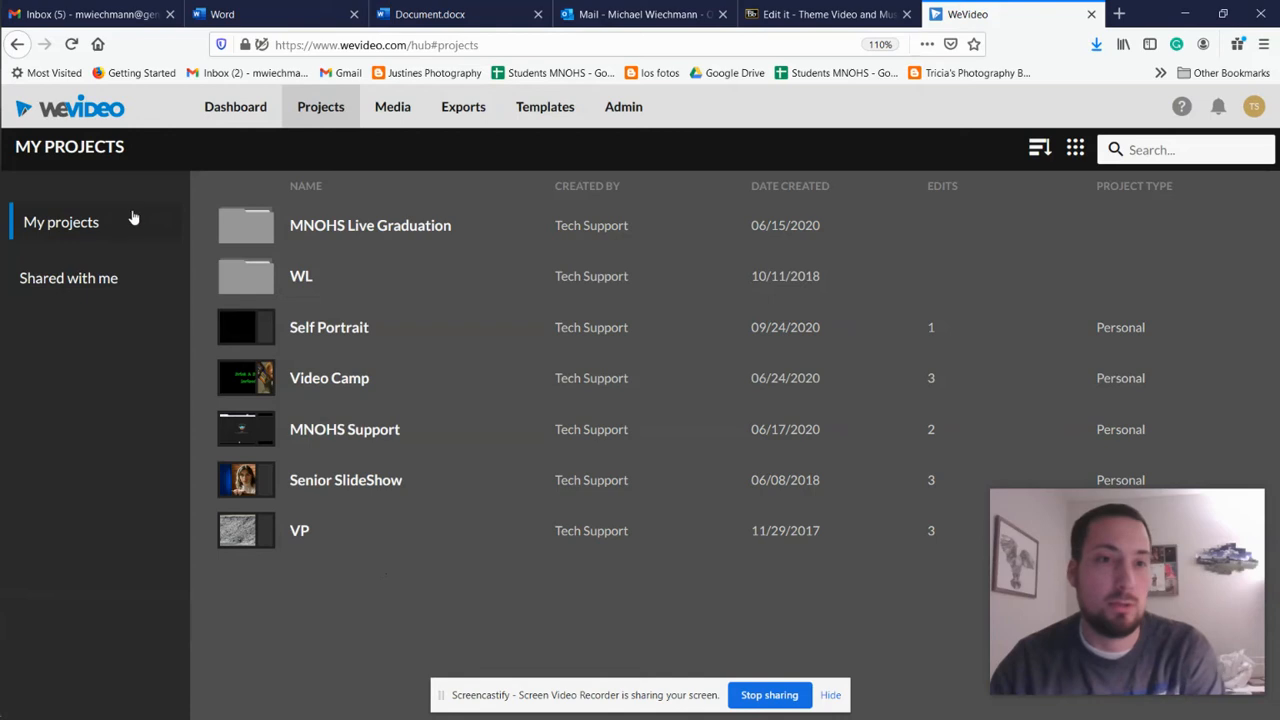
pyautogui.moveTo(1065, 564); pyautogui.dragTo(1094, 358)
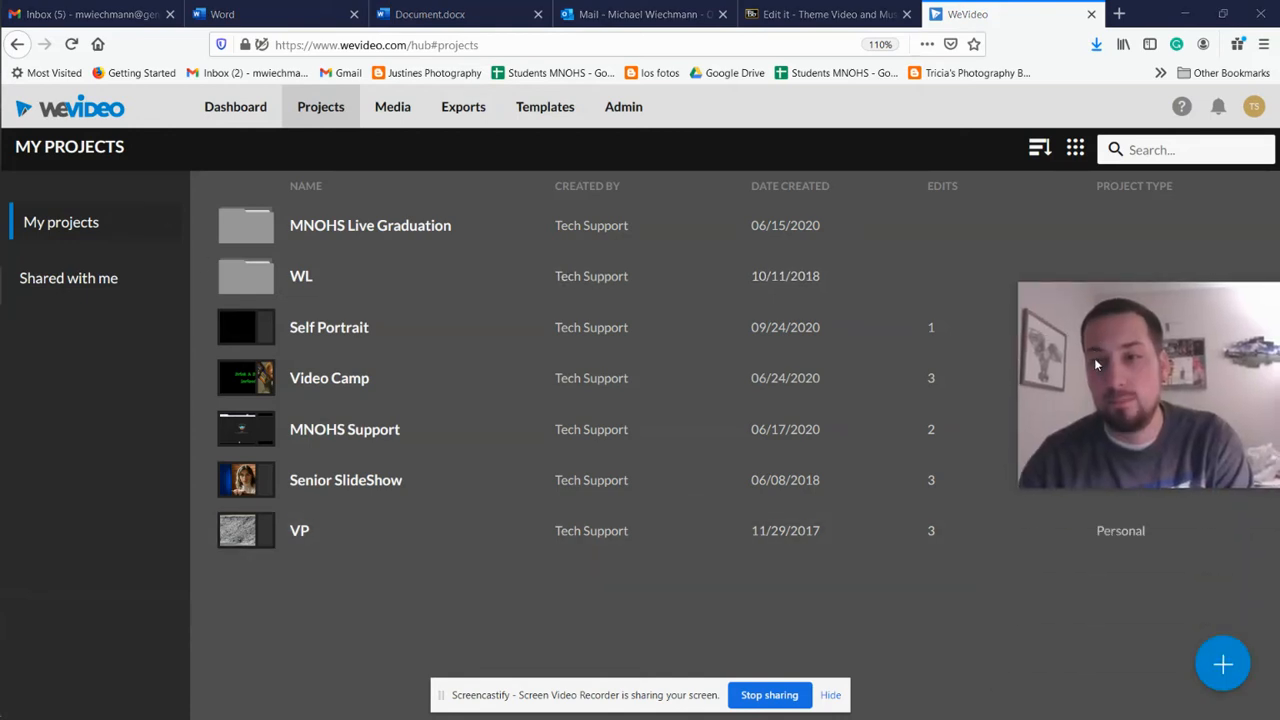
pyautogui.click(1220, 618)
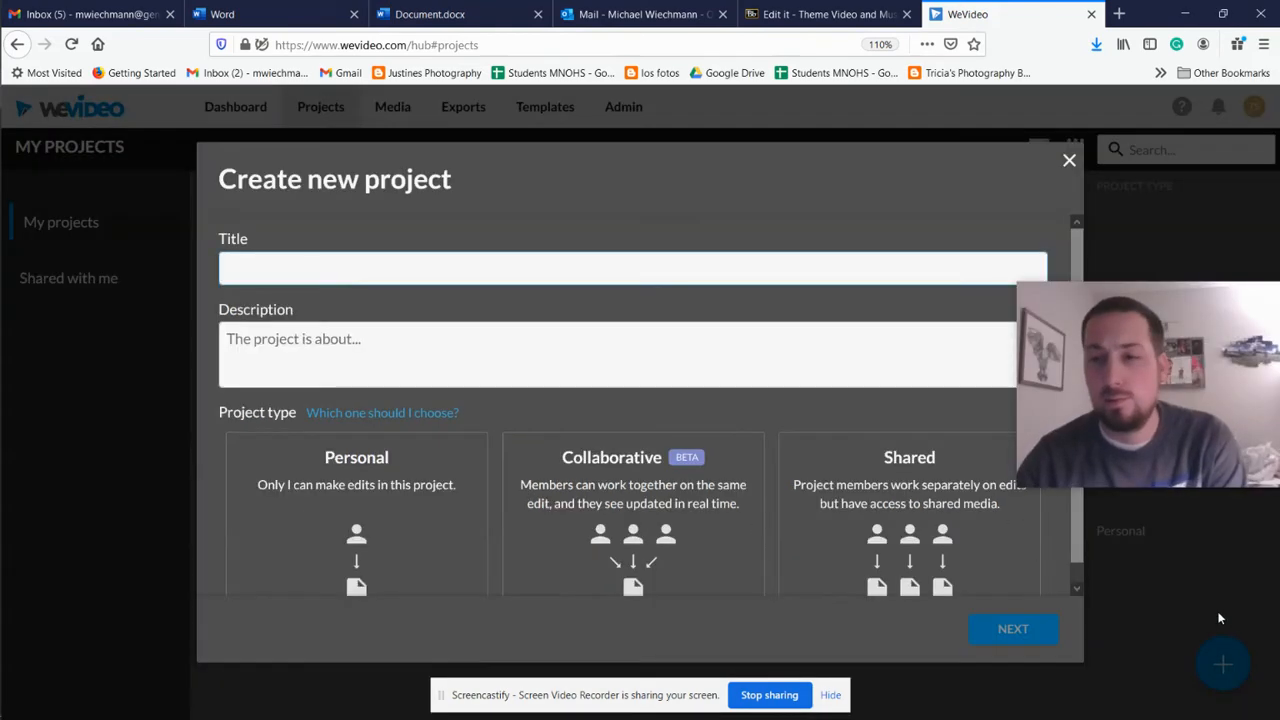
pyautogui.click(549, 268)
pyautogui.write('E')
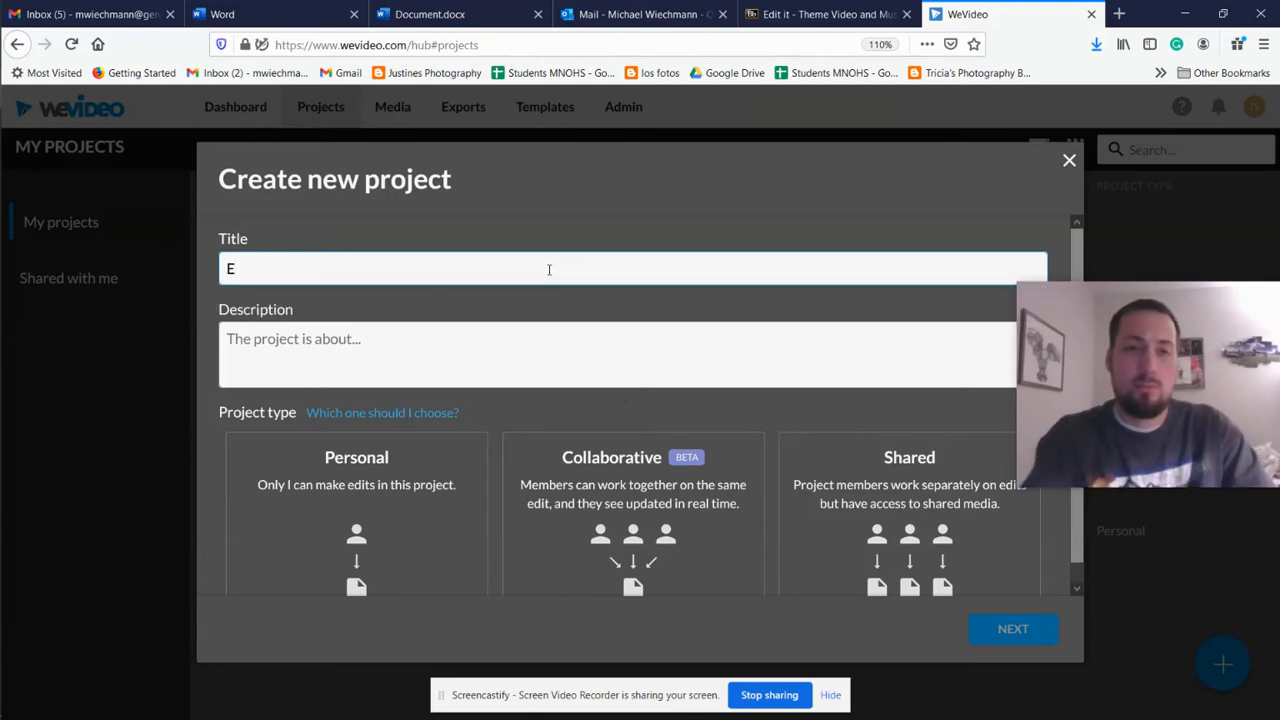
pyautogui.write('xamples')
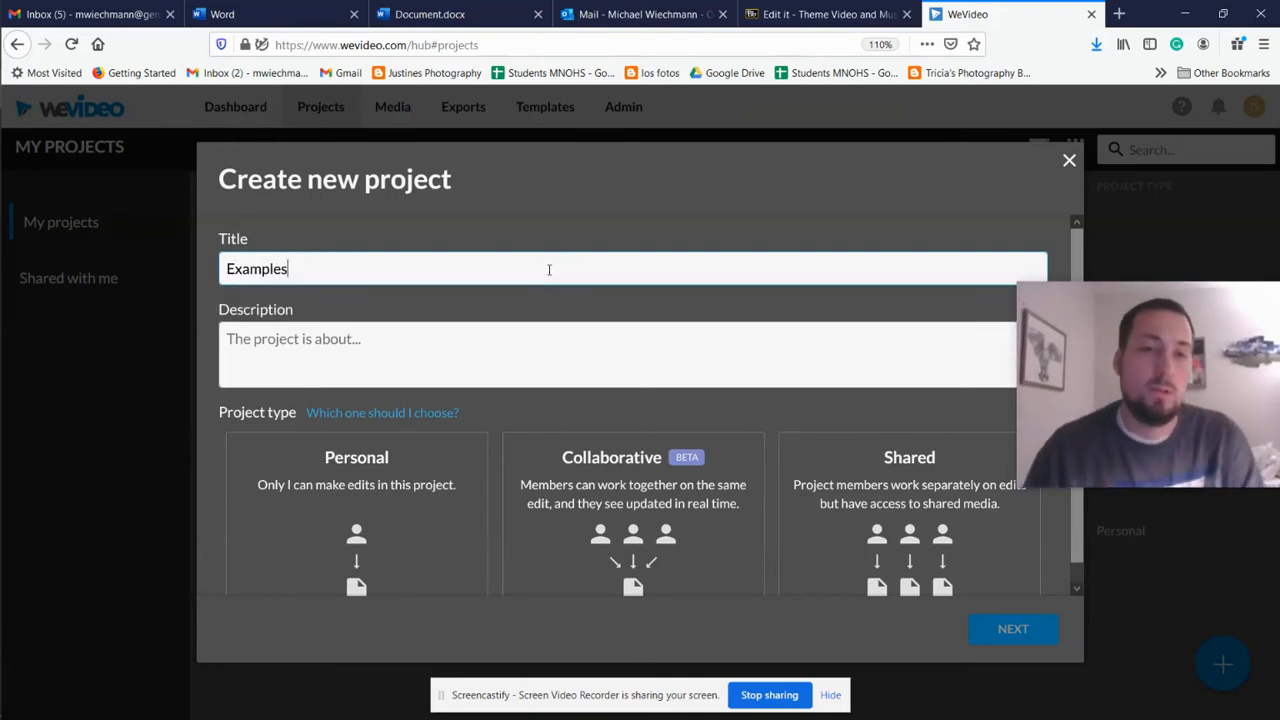
pyautogui.click(451, 445)
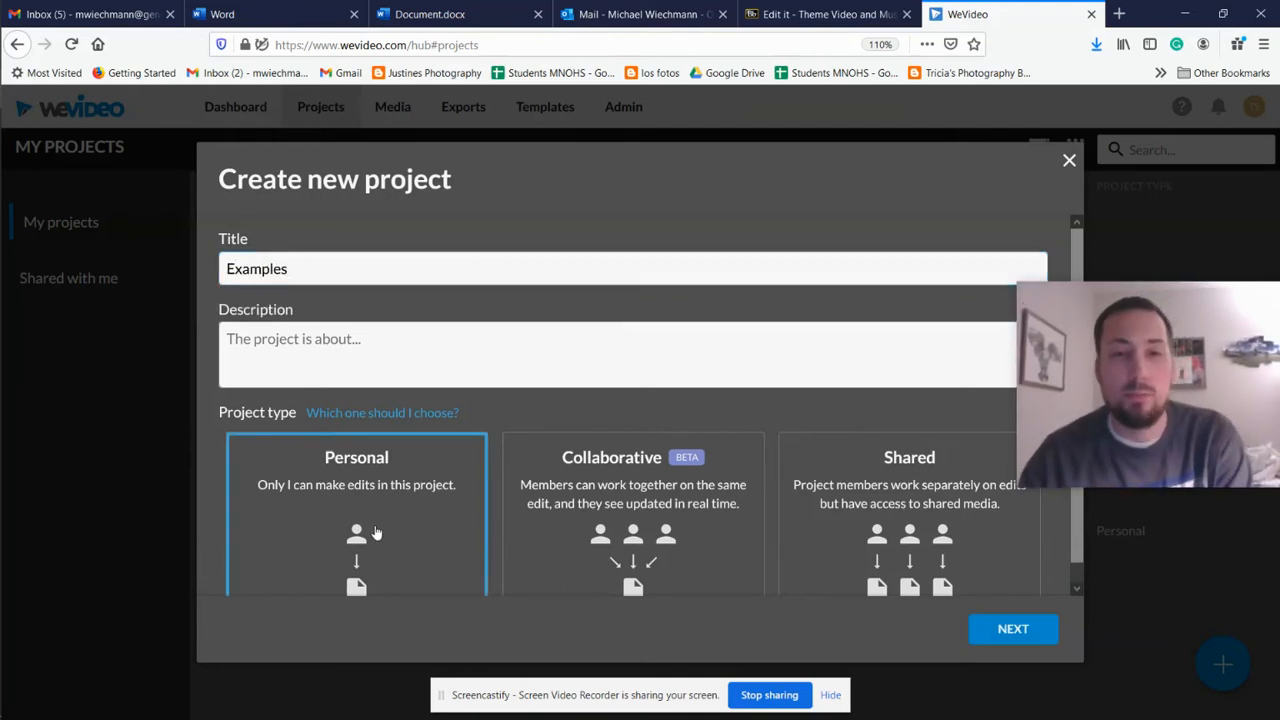
pyautogui.click(1013, 629)
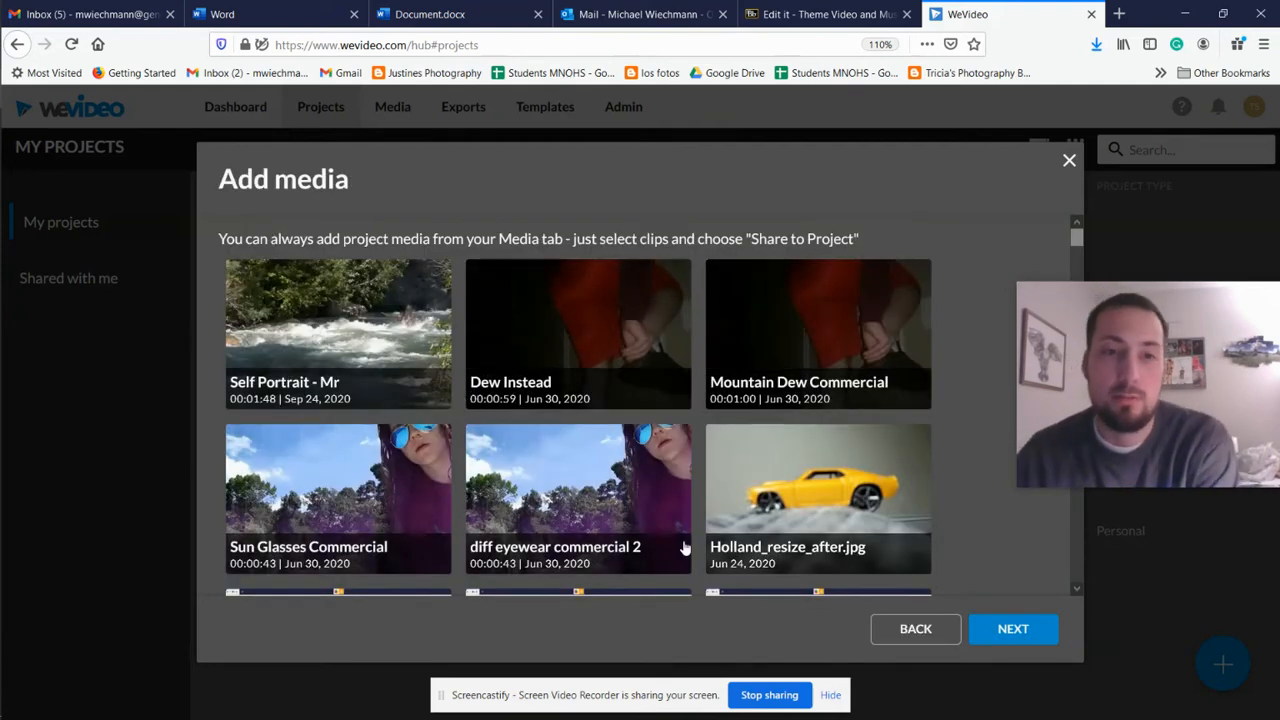
# Pick the Self Portrait clip as project media, complete the project and start creating a video in it.
pyautogui.click(396, 360)
pyautogui.click(1015, 629)
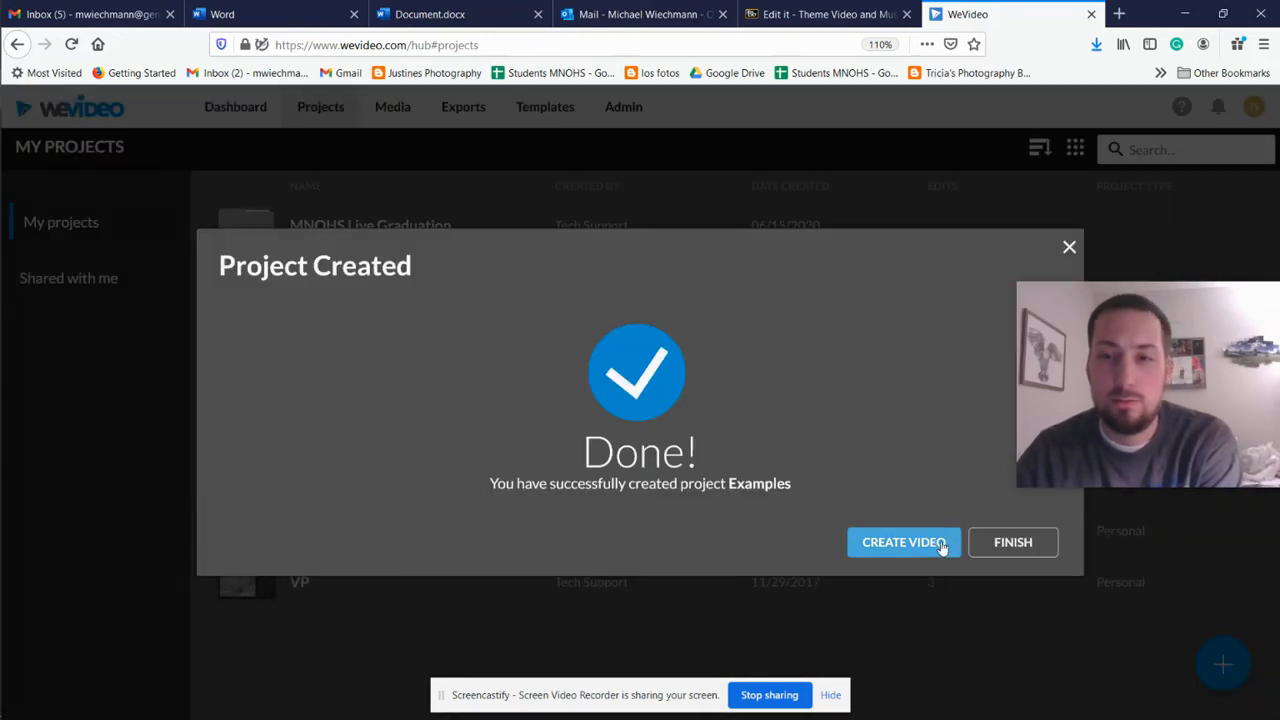
pyautogui.click(935, 545)
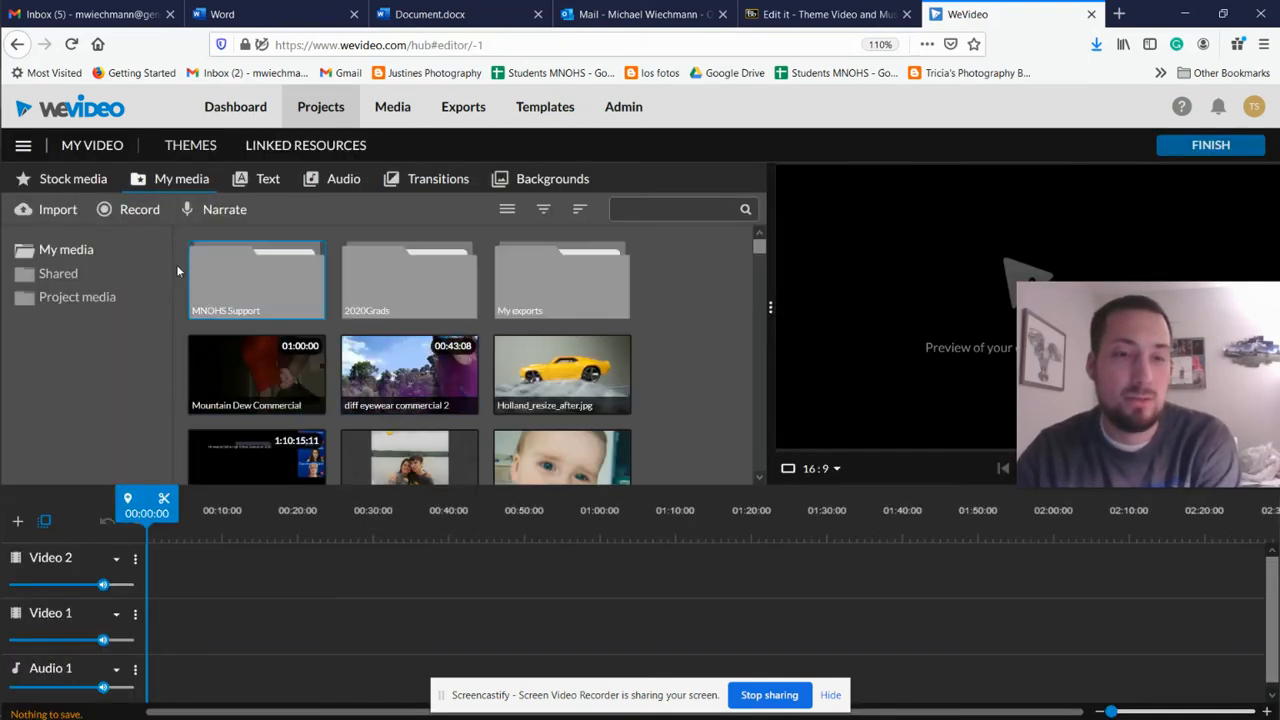
# Browse the clips in the personal media library and the stock media collection.
pyautogui.scroll(-10, 469, 337)
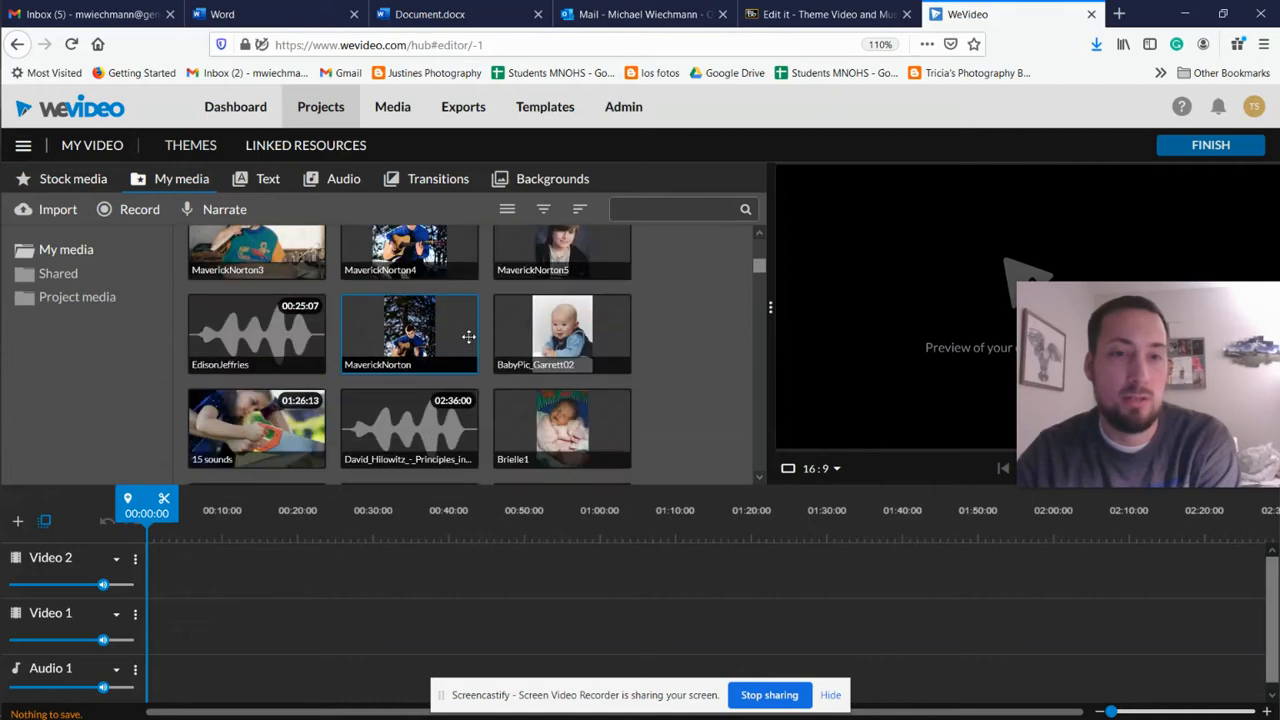
pyautogui.scroll(-1, 469, 337)
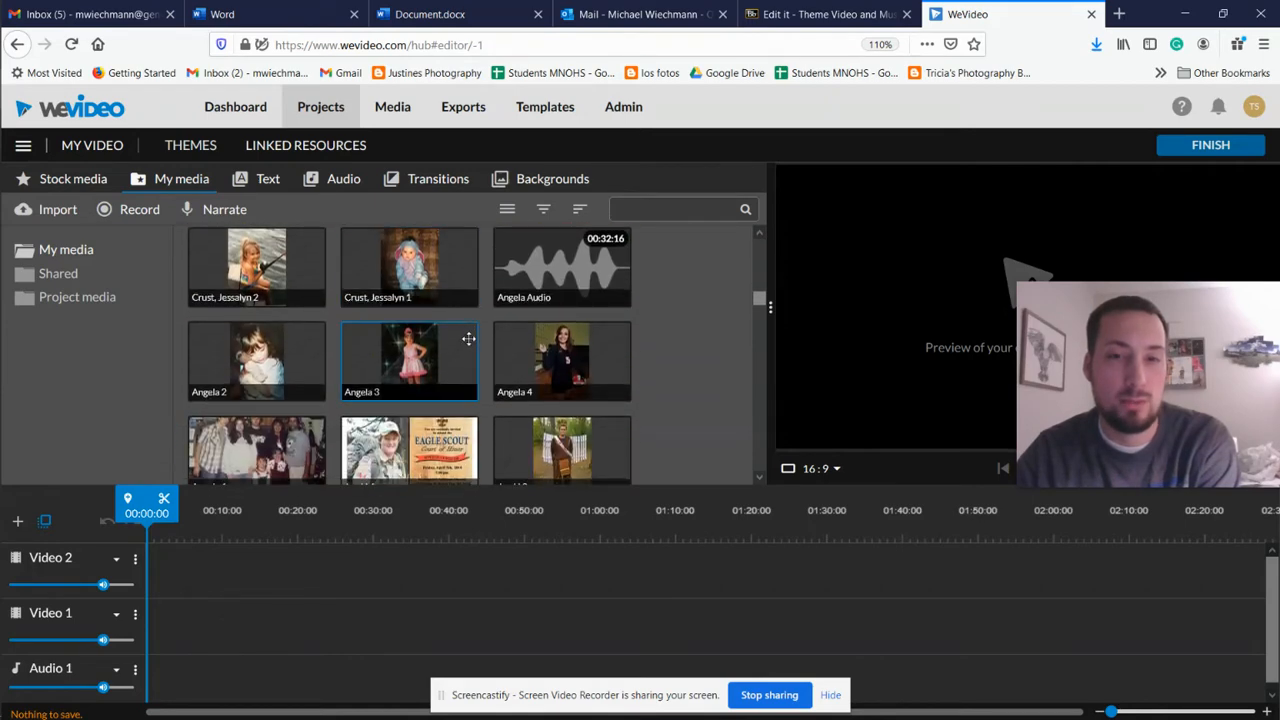
pyautogui.scroll(2, 469, 340)
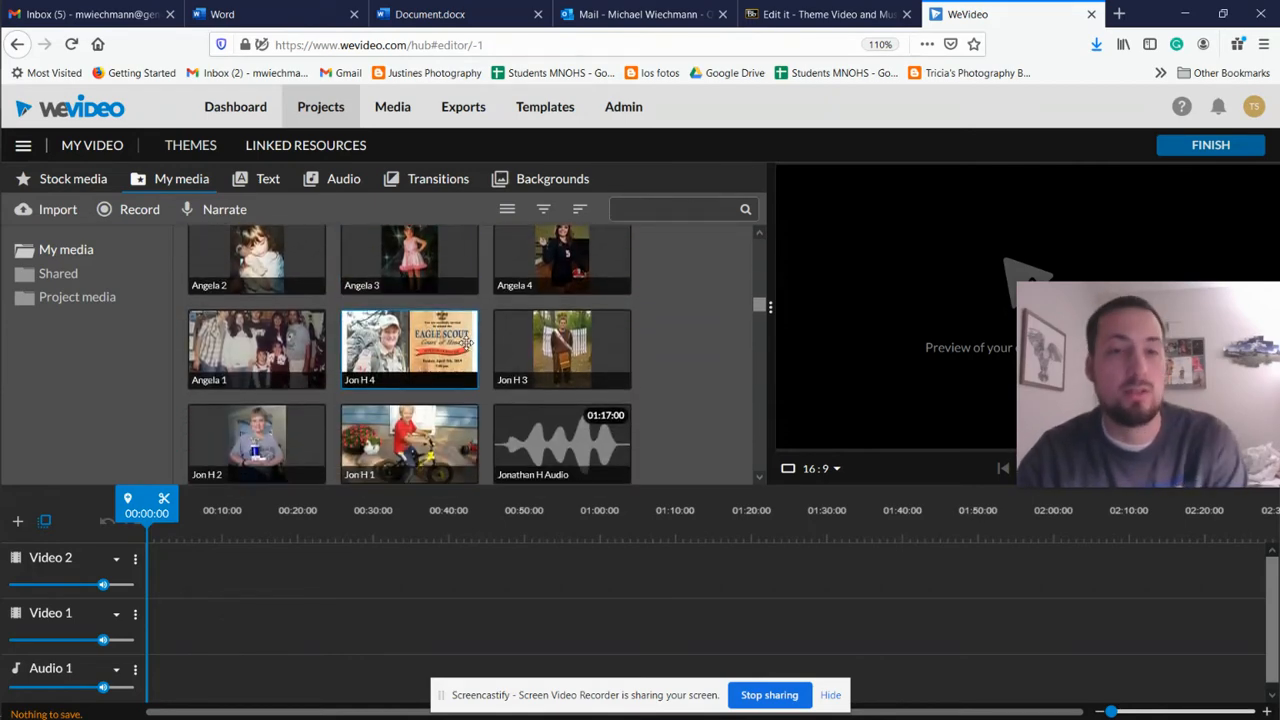
pyautogui.scroll(2, 466, 349)
pyautogui.scroll(7, 466, 349)
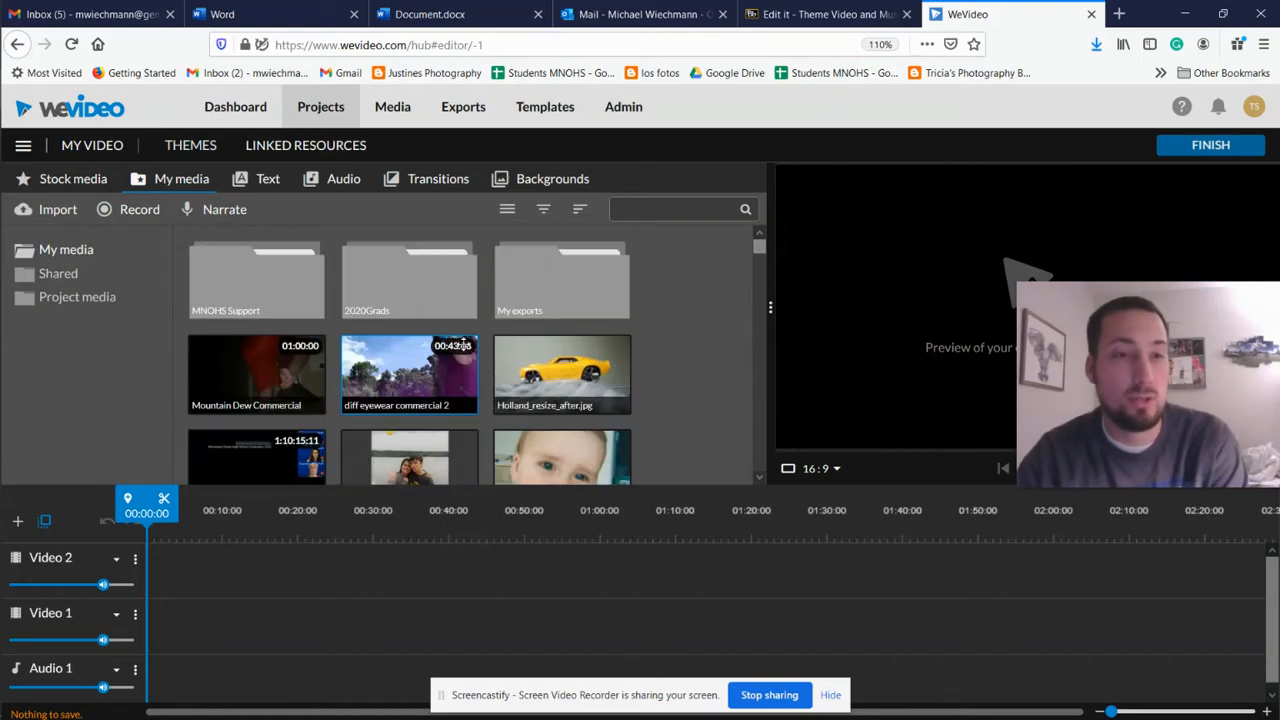
pyautogui.click(98, 188)
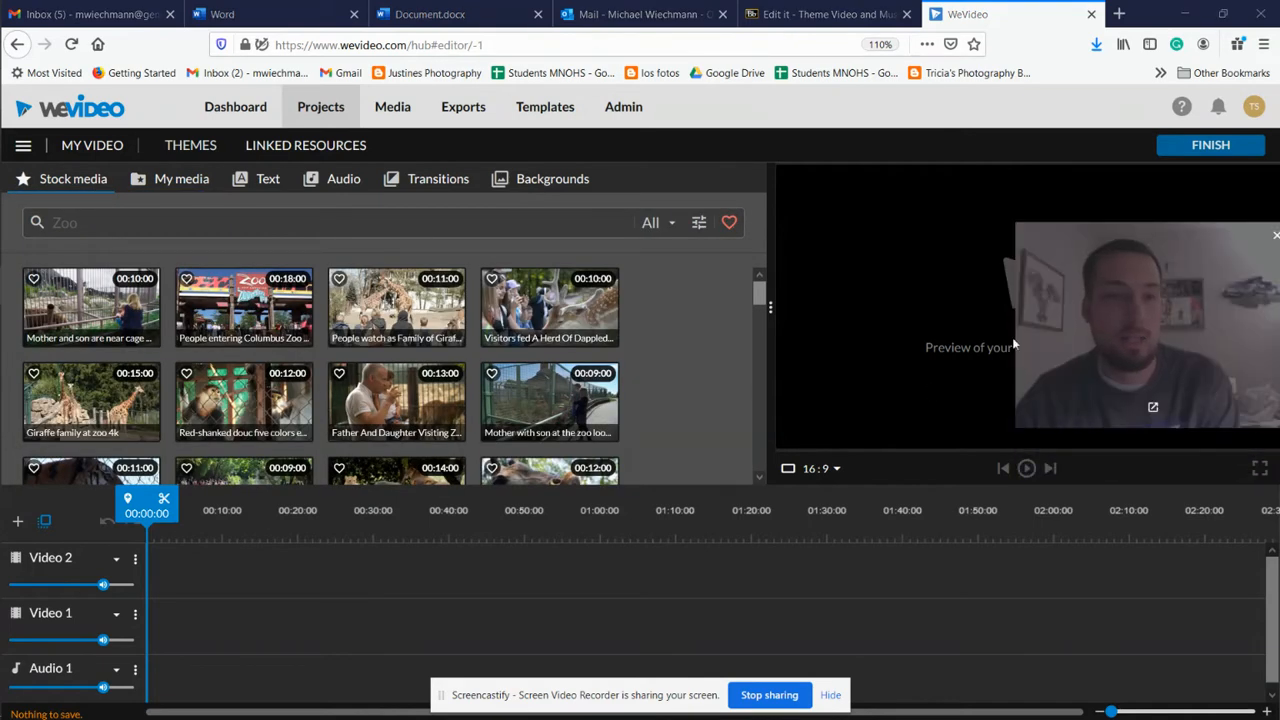
pyautogui.scroll(-5, 400, 380)
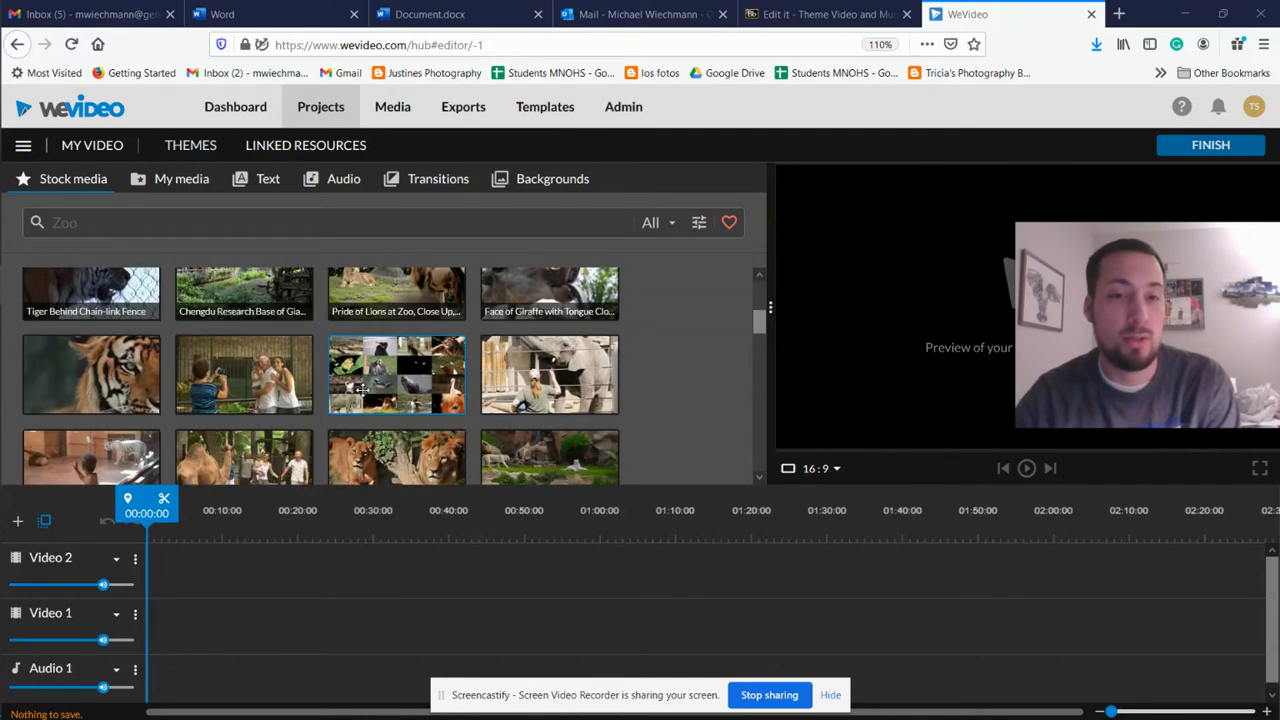
pyautogui.scroll(-5, 365, 395)
pyautogui.scroll(10, 366, 398)
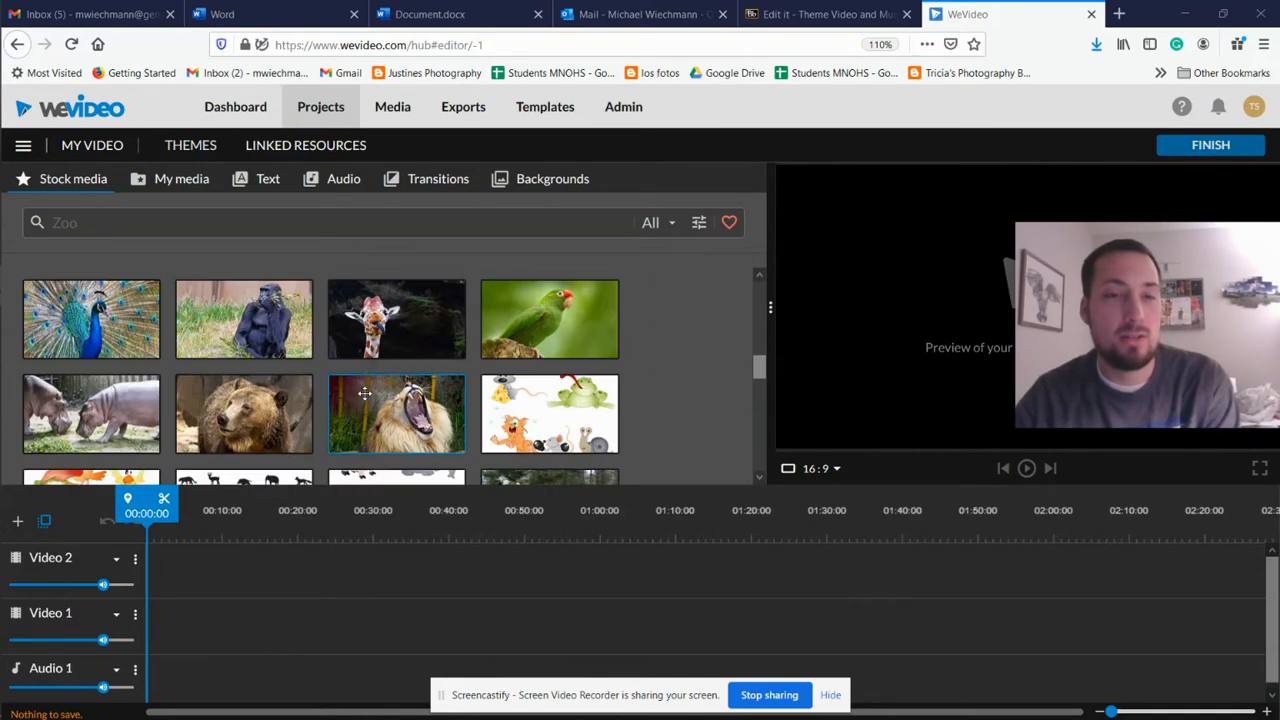
pyautogui.scroll(3, 366, 398)
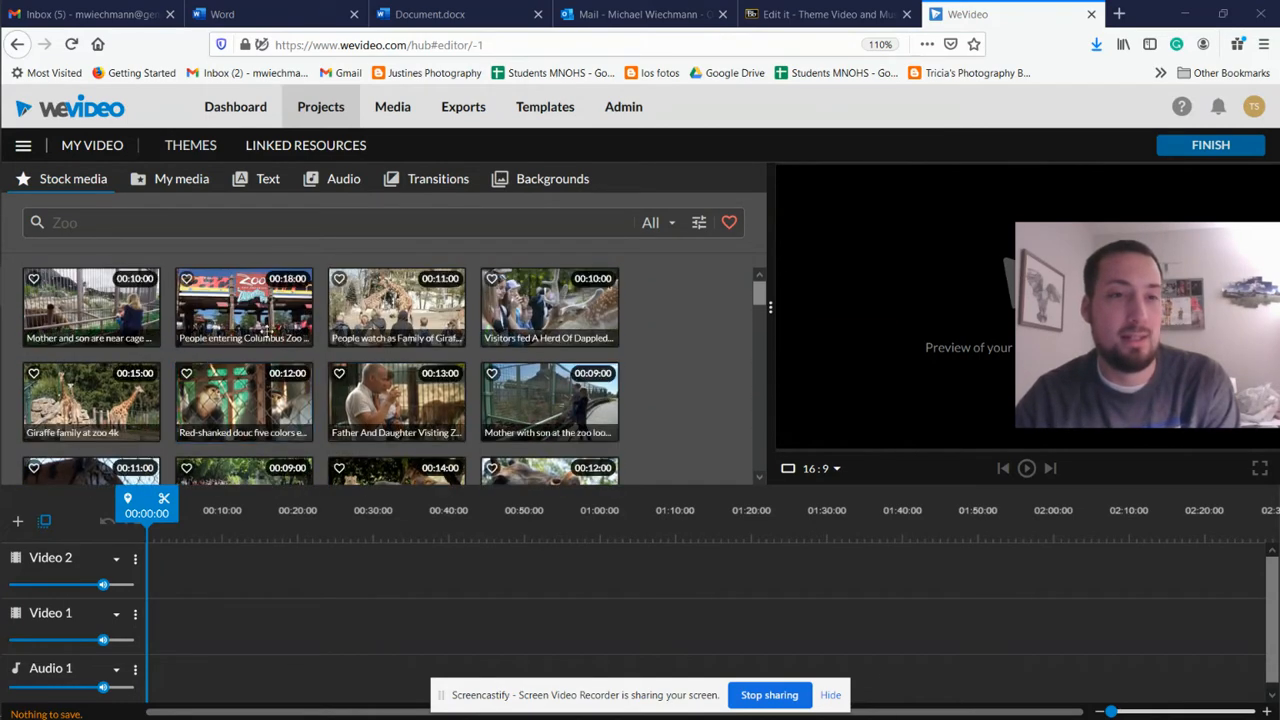
# Search the stock media for "creepy" and look through the matching clips.
pyautogui.click(244, 224)
pyautogui.write('creepy')
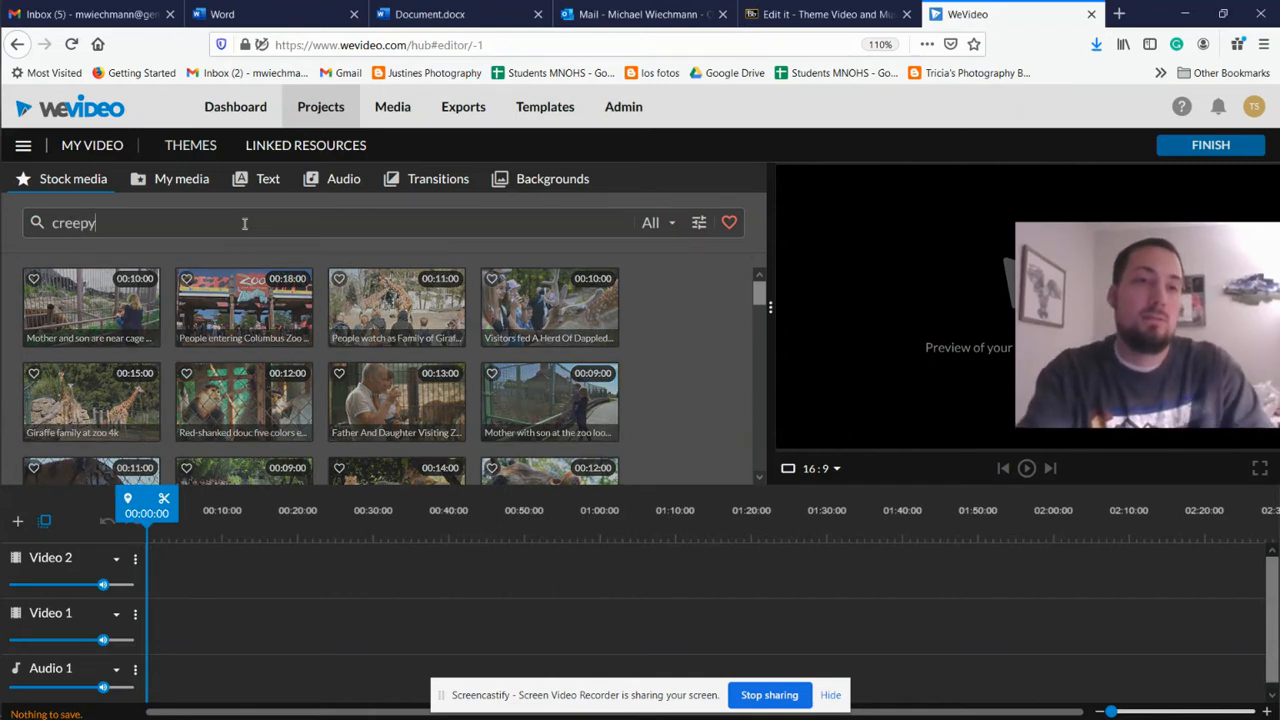
pyautogui.press('Return')
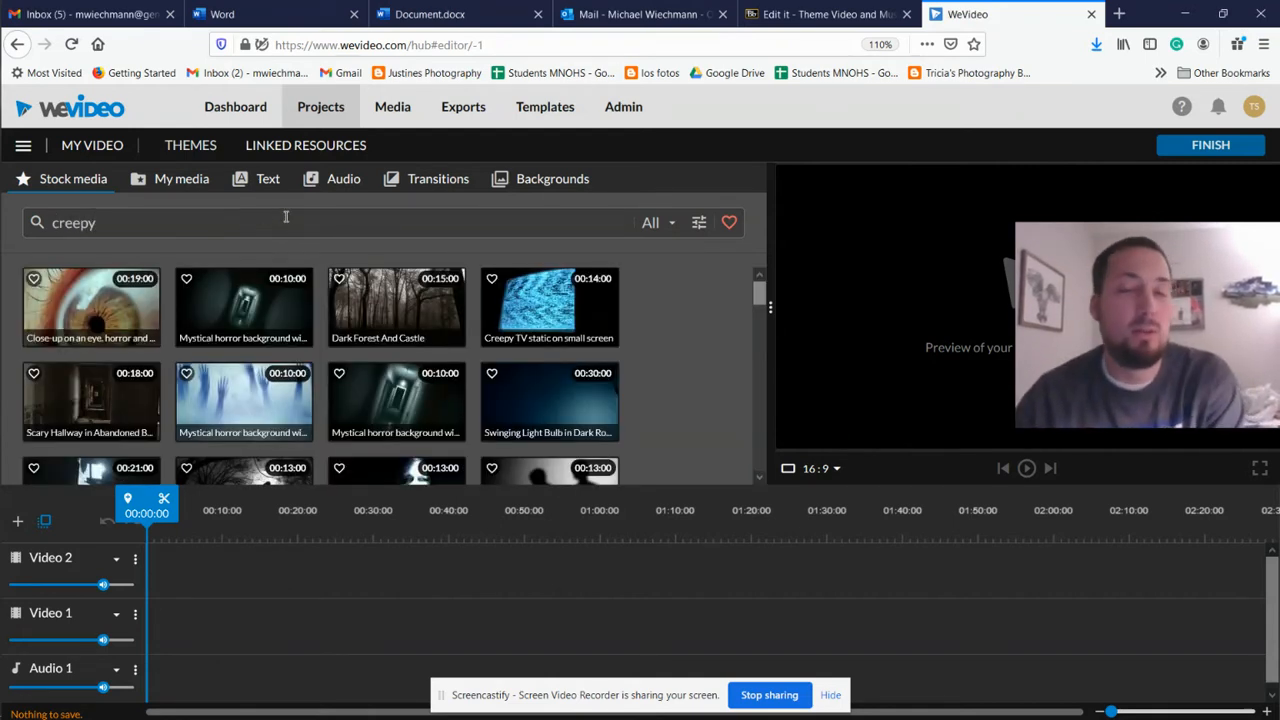
pyautogui.scroll(-6, 378, 360)
pyautogui.scroll(6, 376, 363)
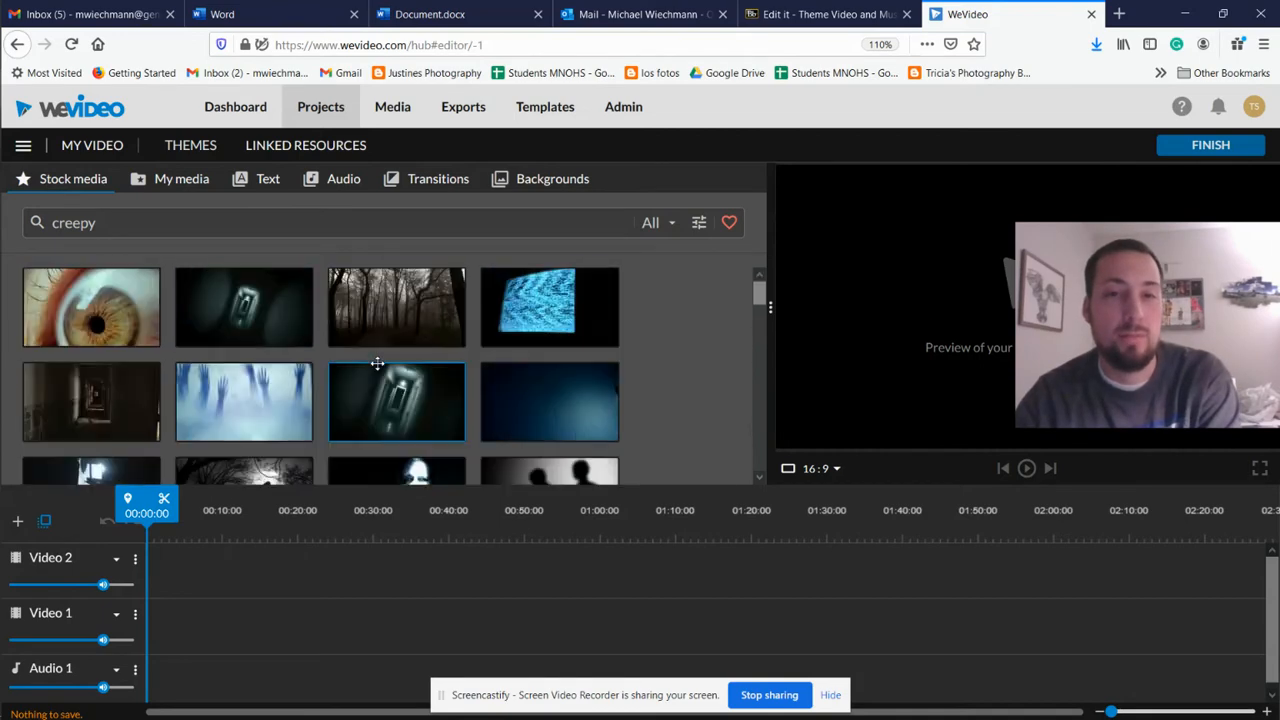
# Limit the creepy stock results to Audio and preview the Creepy Reversed Glass Sound clip.
pyautogui.click(674, 225)
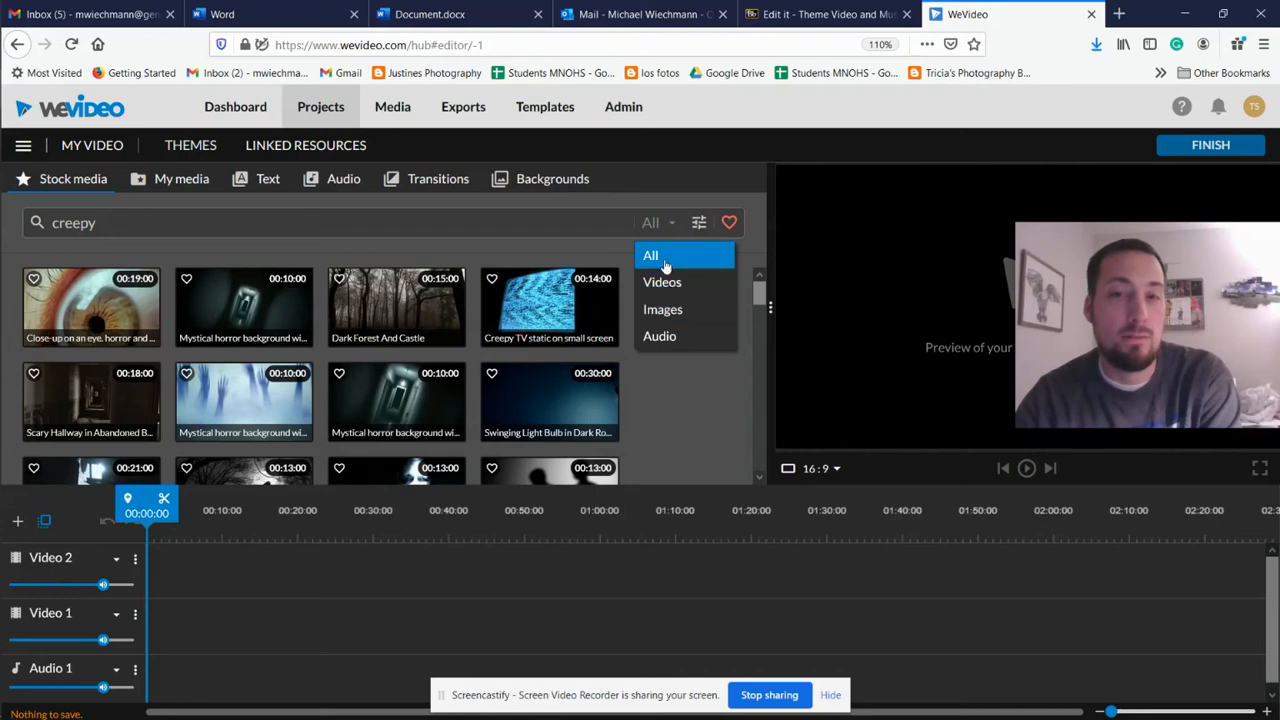
pyautogui.click(662, 336)
pyautogui.click(136, 313)
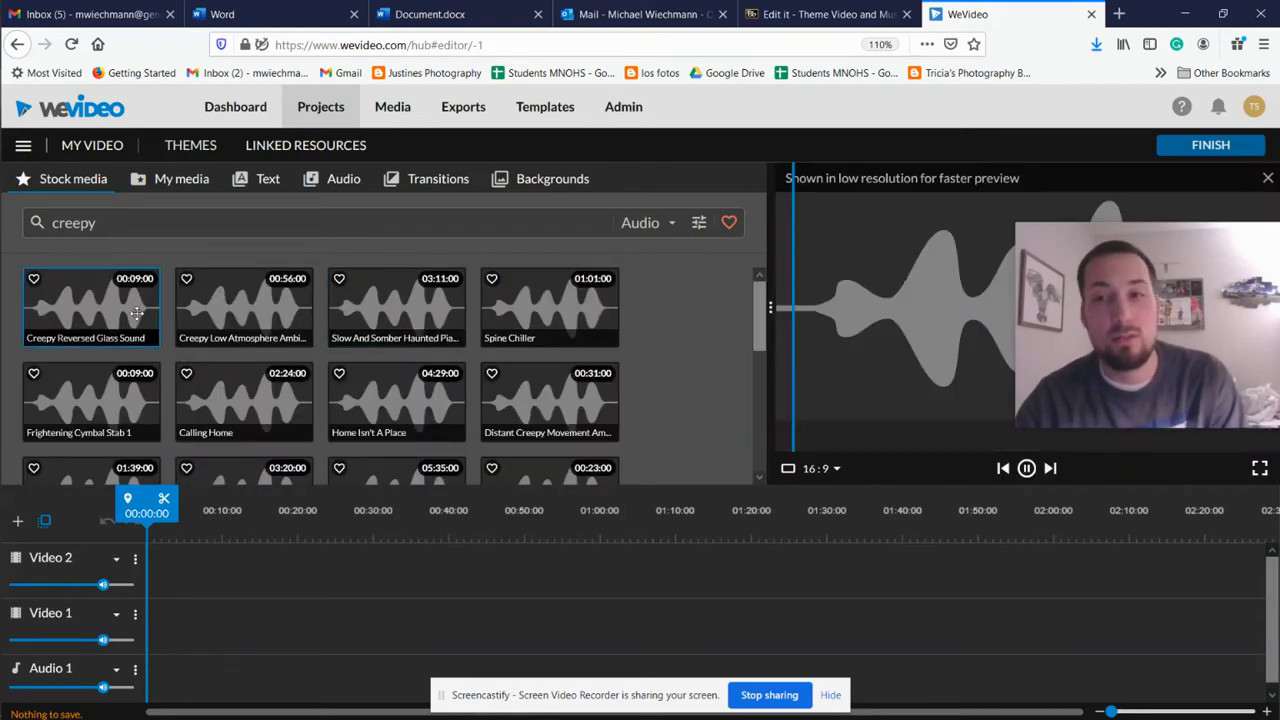
pyautogui.click(1027, 468)
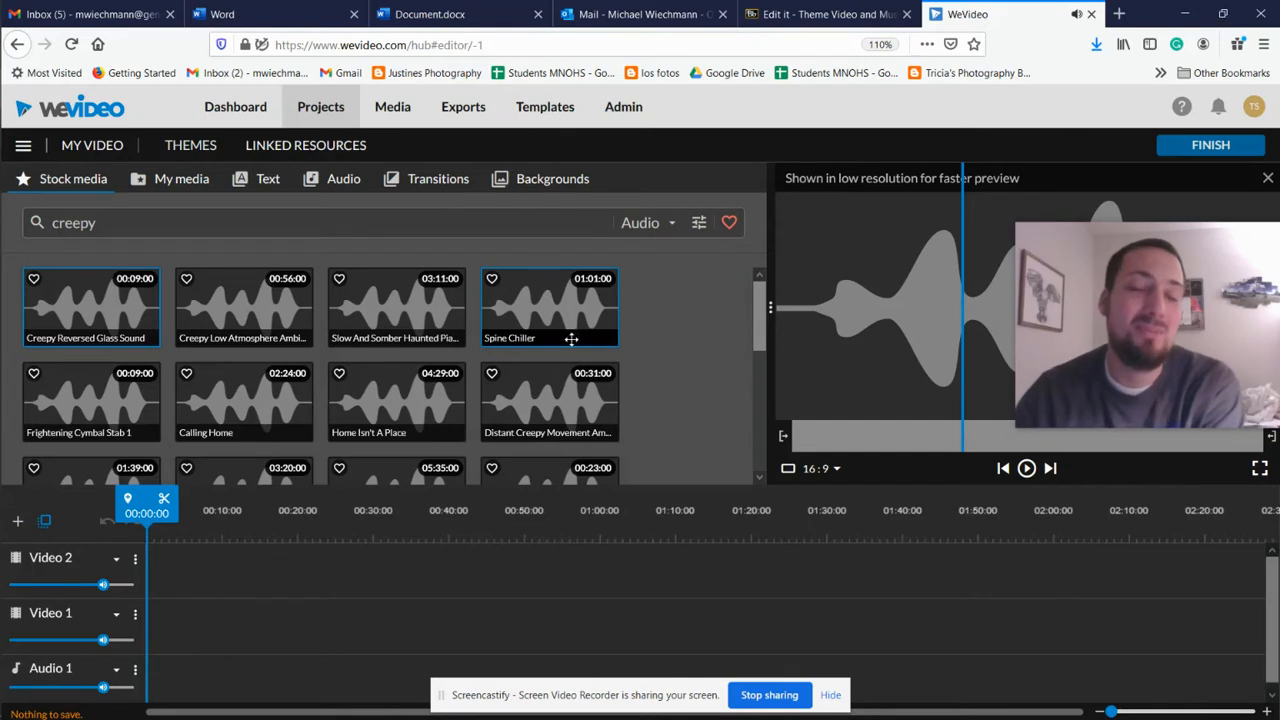
pyautogui.doubleClick(155, 221)
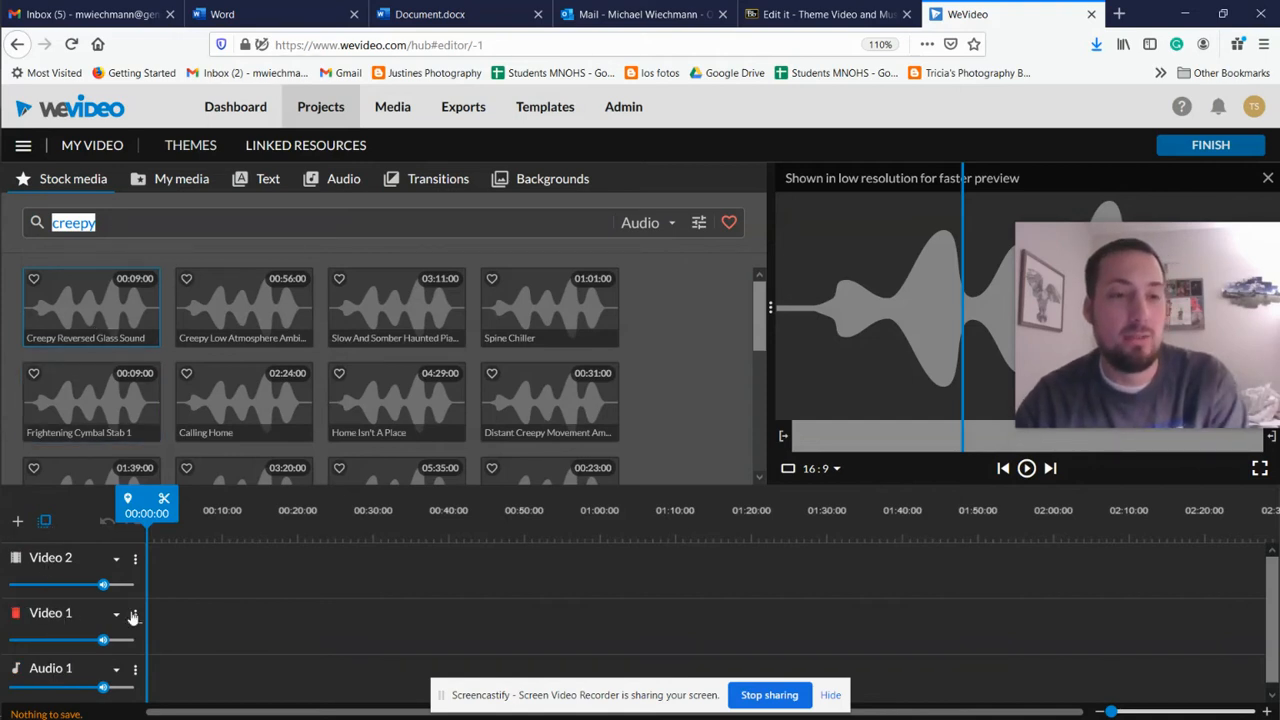
# Add a new audio track named Audio 2 to the timeline.
pyautogui.click(17, 526)
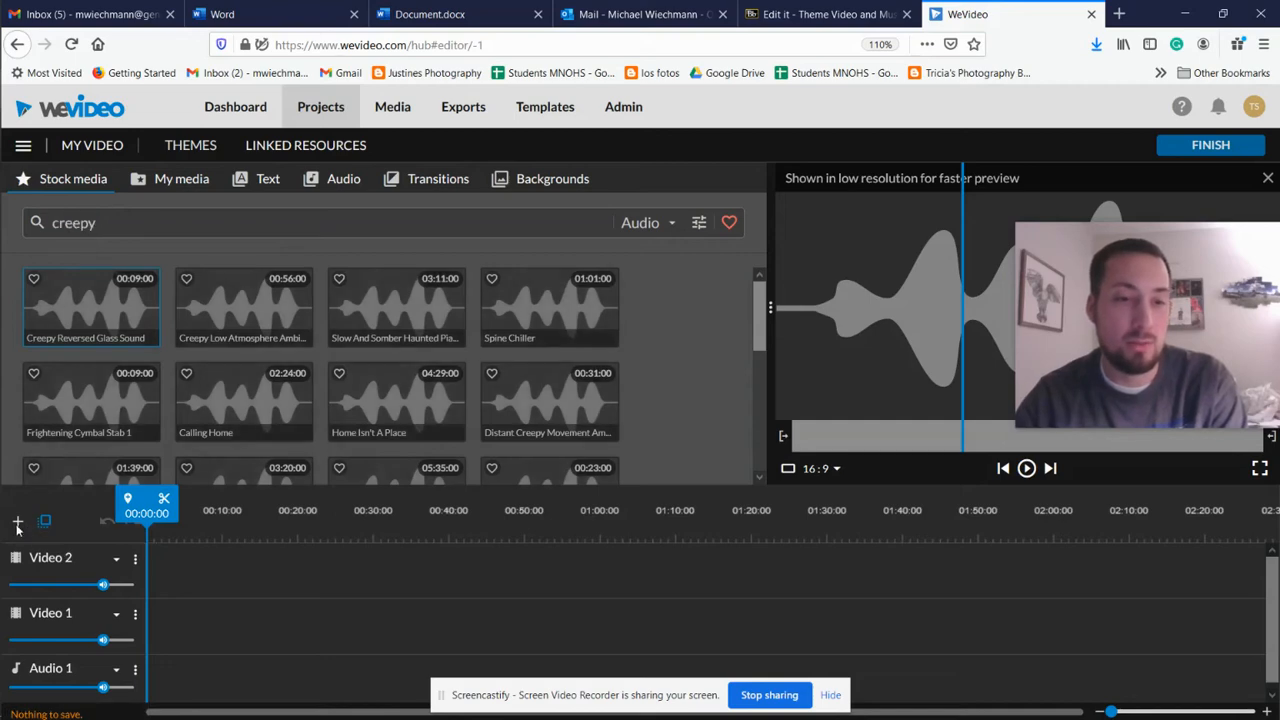
pyautogui.click(750, 416)
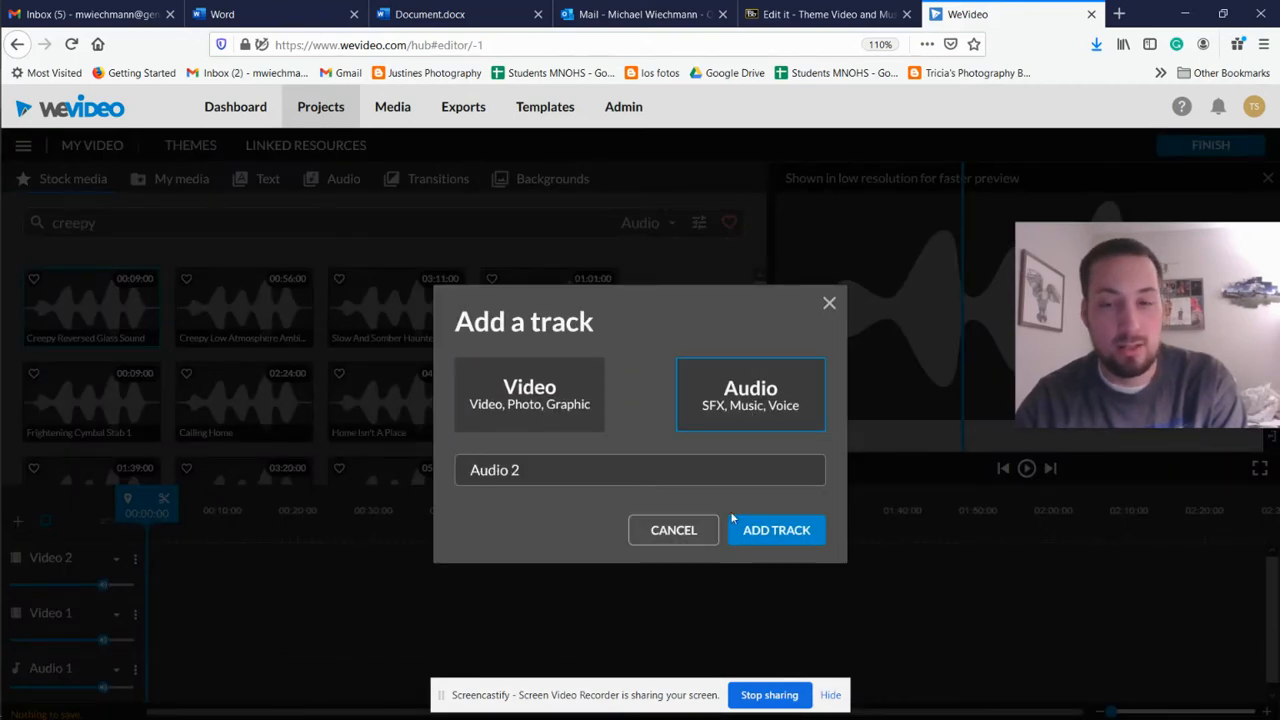
pyautogui.click(778, 533)
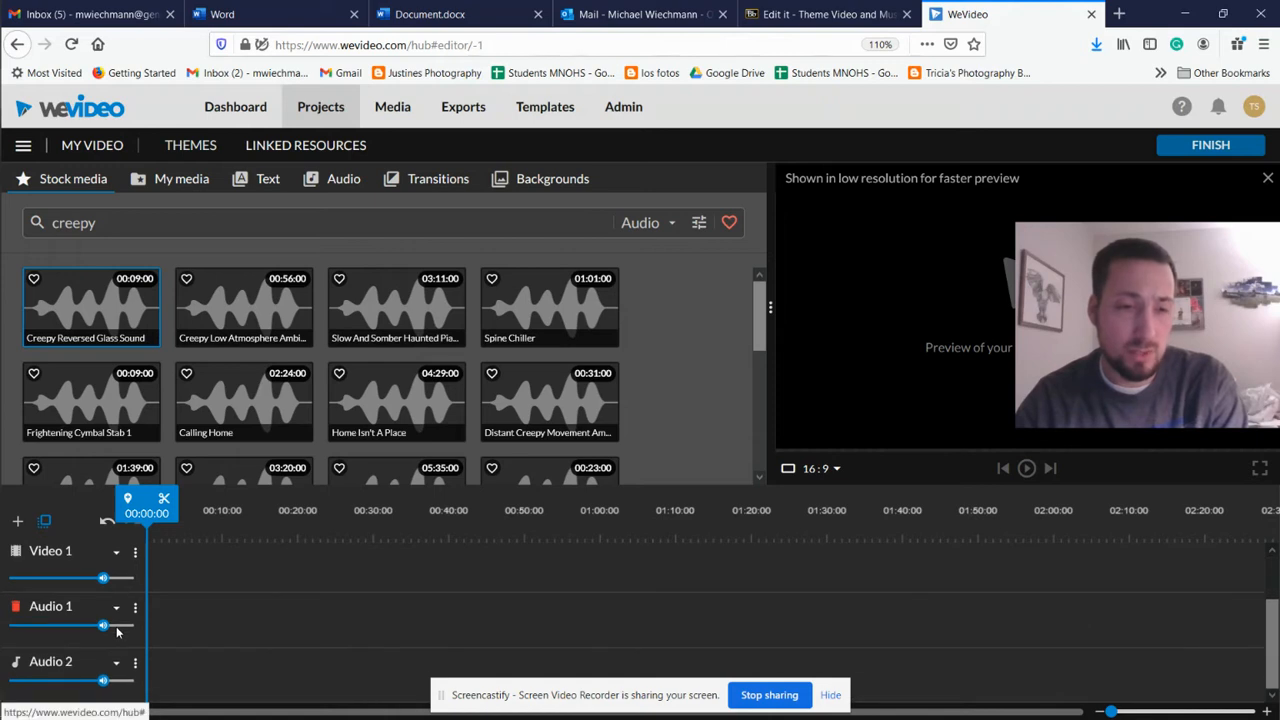
# Preview Creepy Low Atmosphere Ambiance, then place it at the start of Audio 2 and slightly lower that track's volume.
pyautogui.click(219, 316)
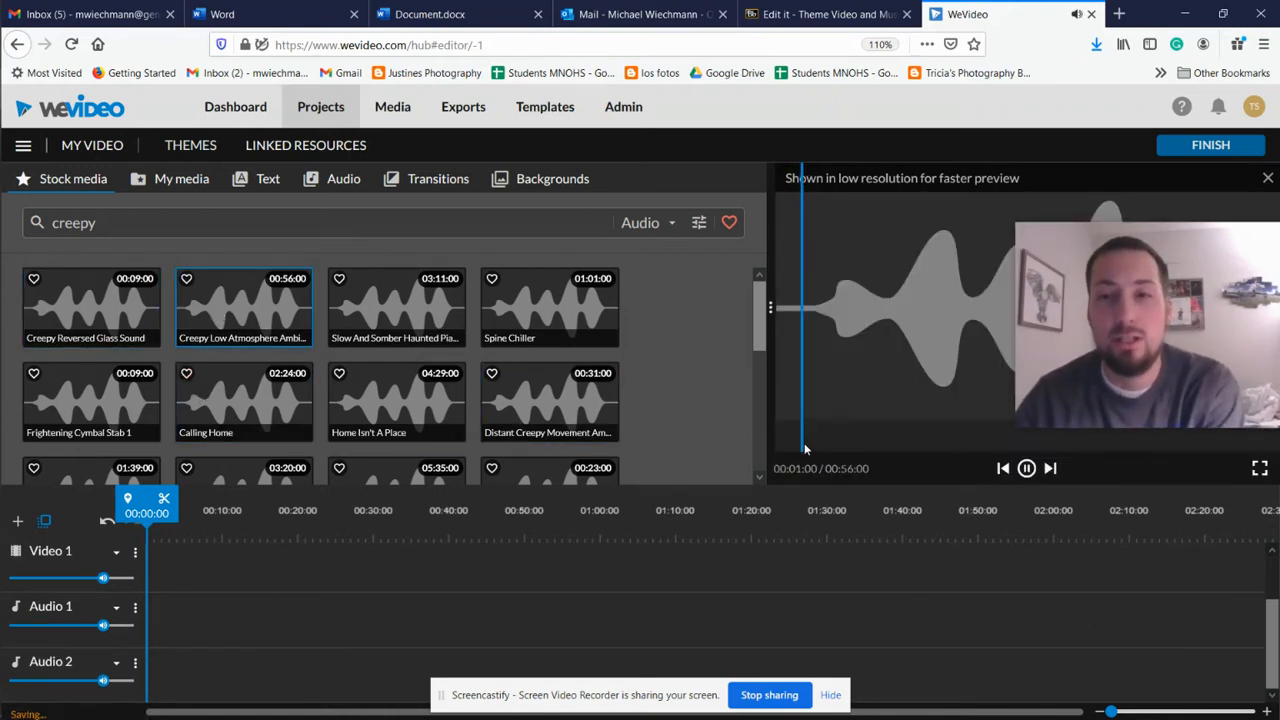
pyautogui.click(904, 376)
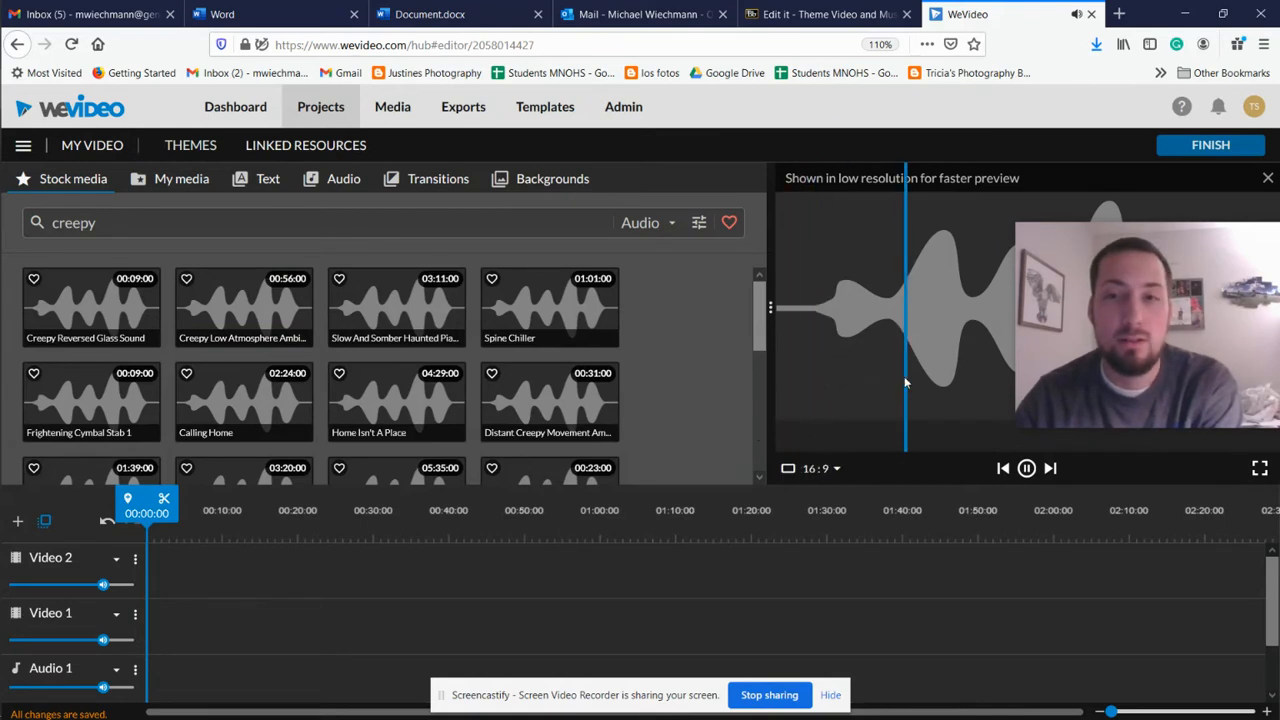
pyautogui.click(1026, 468)
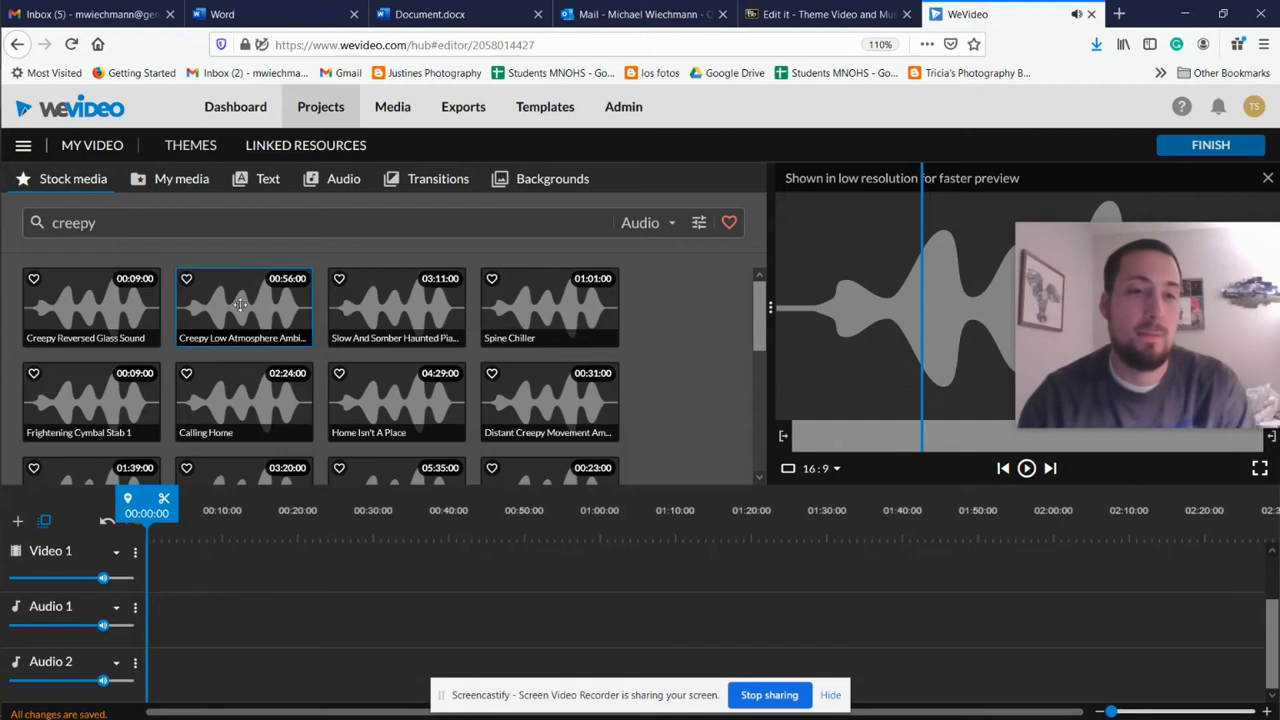
pyautogui.moveTo(253, 317); pyautogui.dragTo(169, 678)
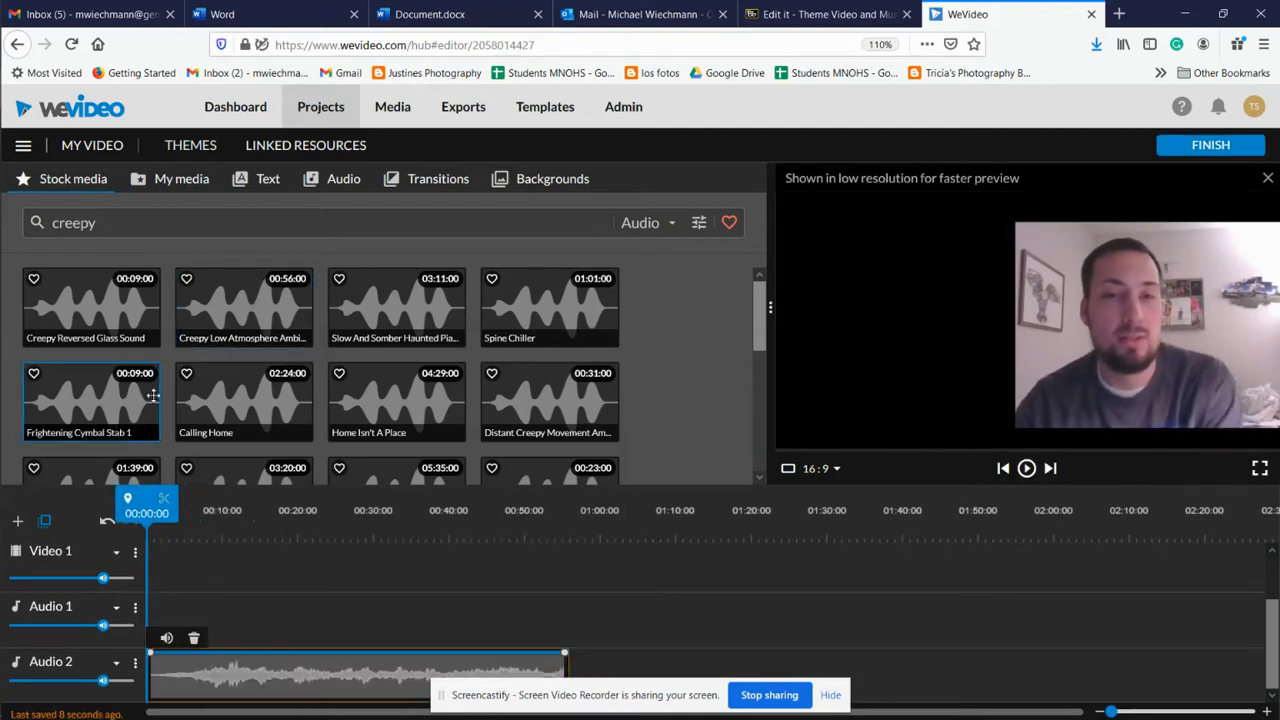
pyautogui.moveTo(103, 680)
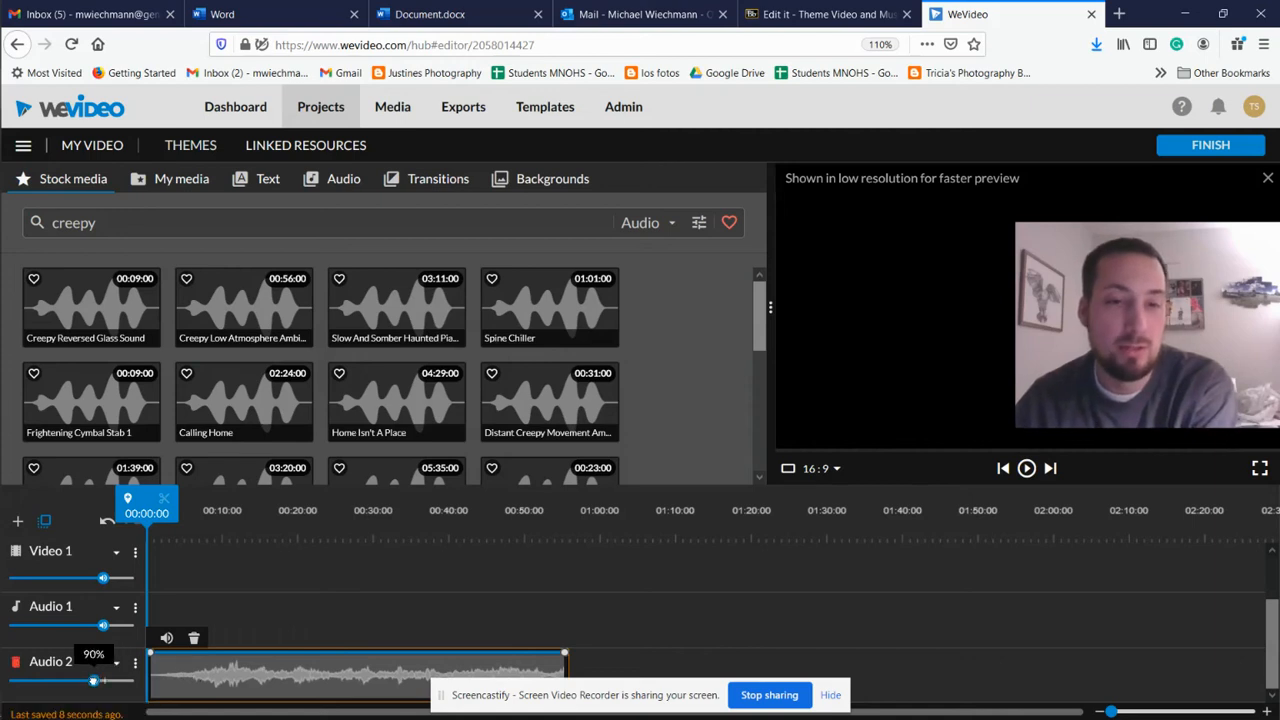
# Search the stock audio for "door close" and preview several of the matching door sounds.
pyautogui.doubleClick(210, 225)
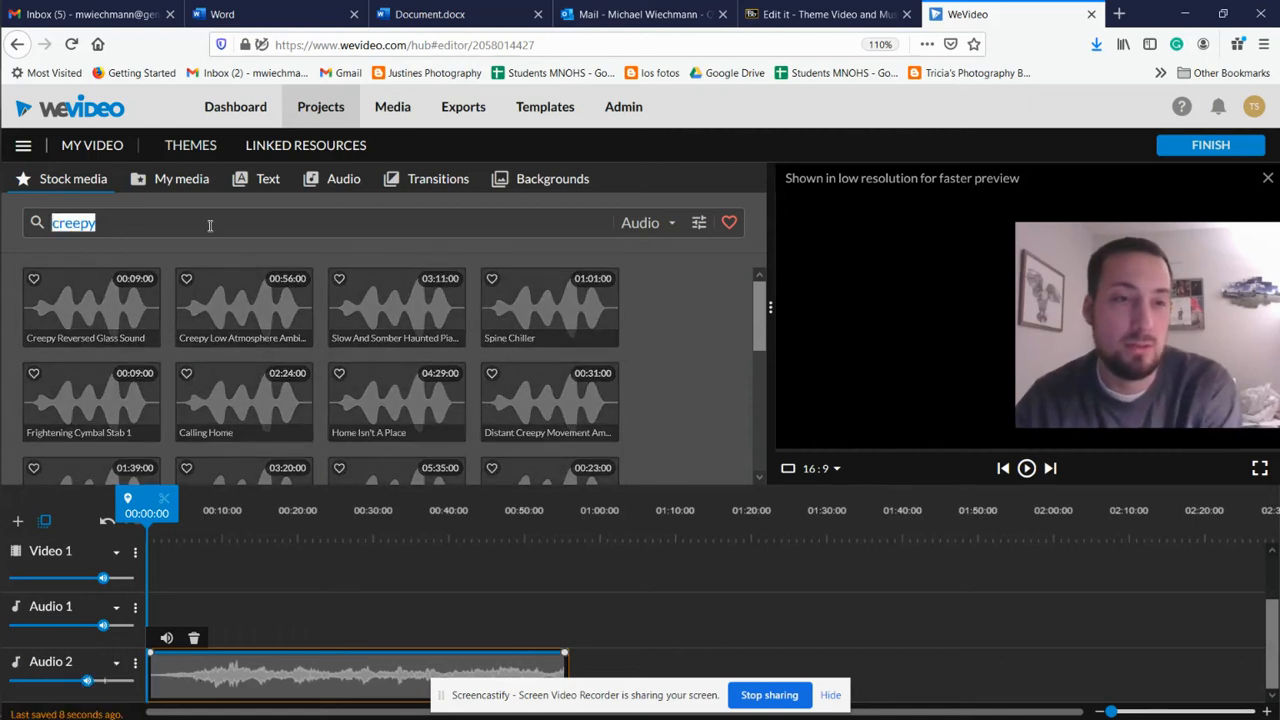
pyautogui.write('door close')
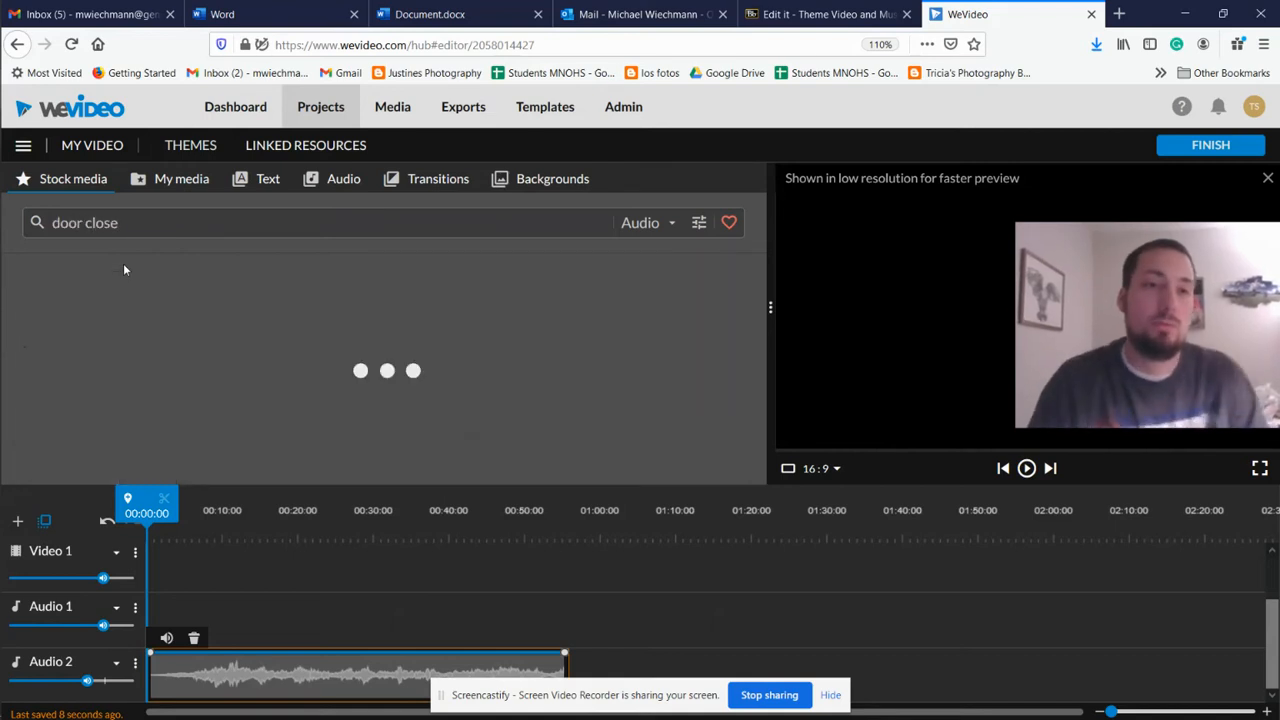
pyautogui.click(126, 293)
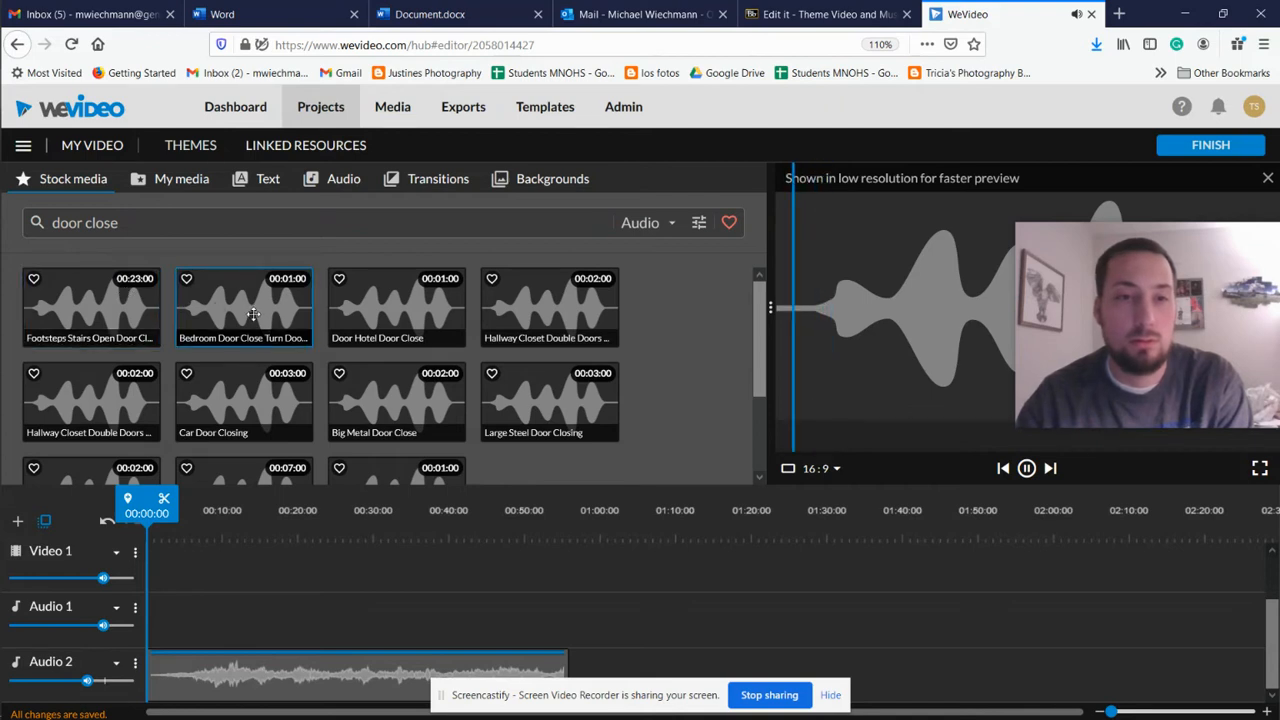
pyautogui.click(396, 312)
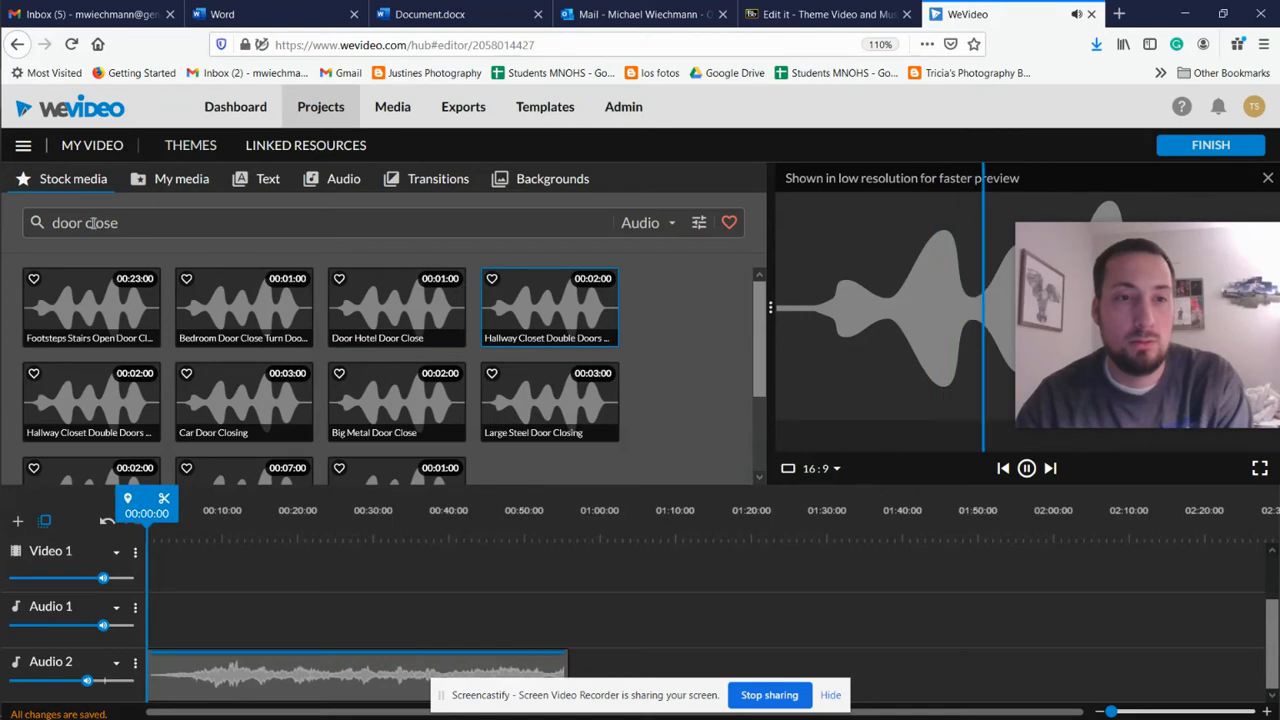
# Search the stock audio for "door slam" and add Door Slam 6 to Audio 1 at about 00:15:21.
pyautogui.doubleClick(86, 222)
pyautogui.write('slam')
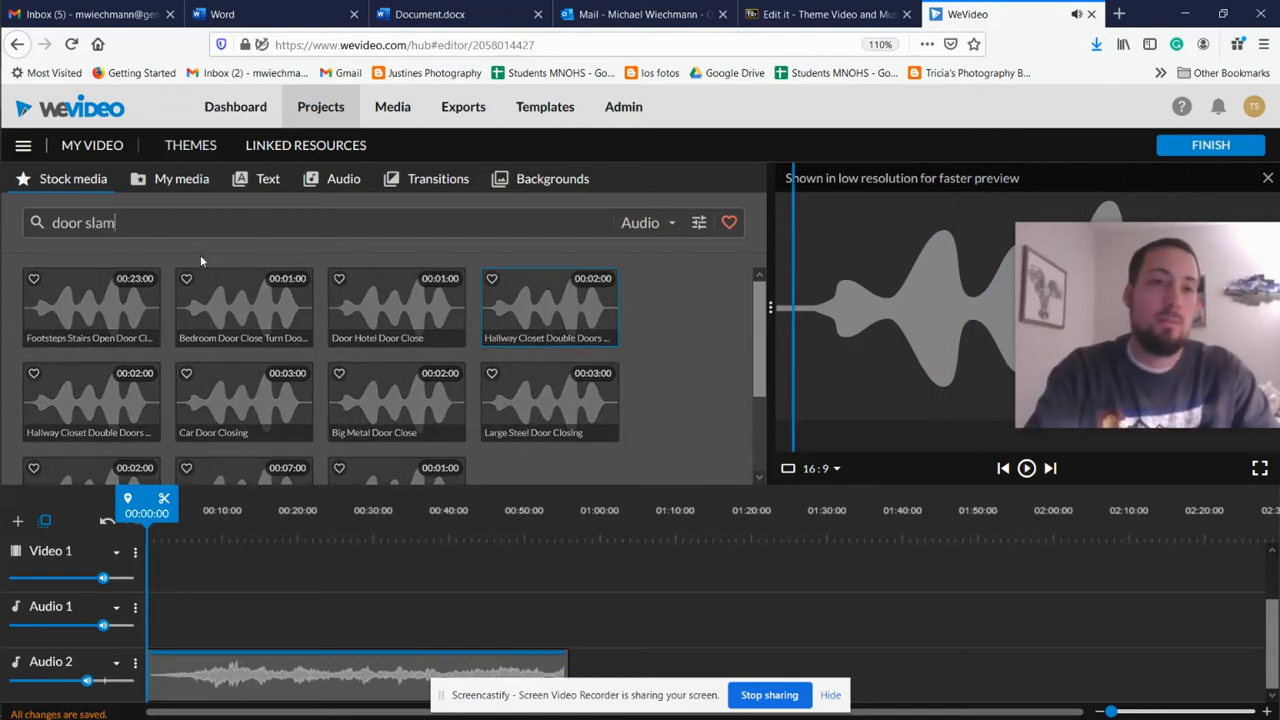
pyautogui.press('Return')
pyautogui.click(140, 293)
pyautogui.click(271, 295)
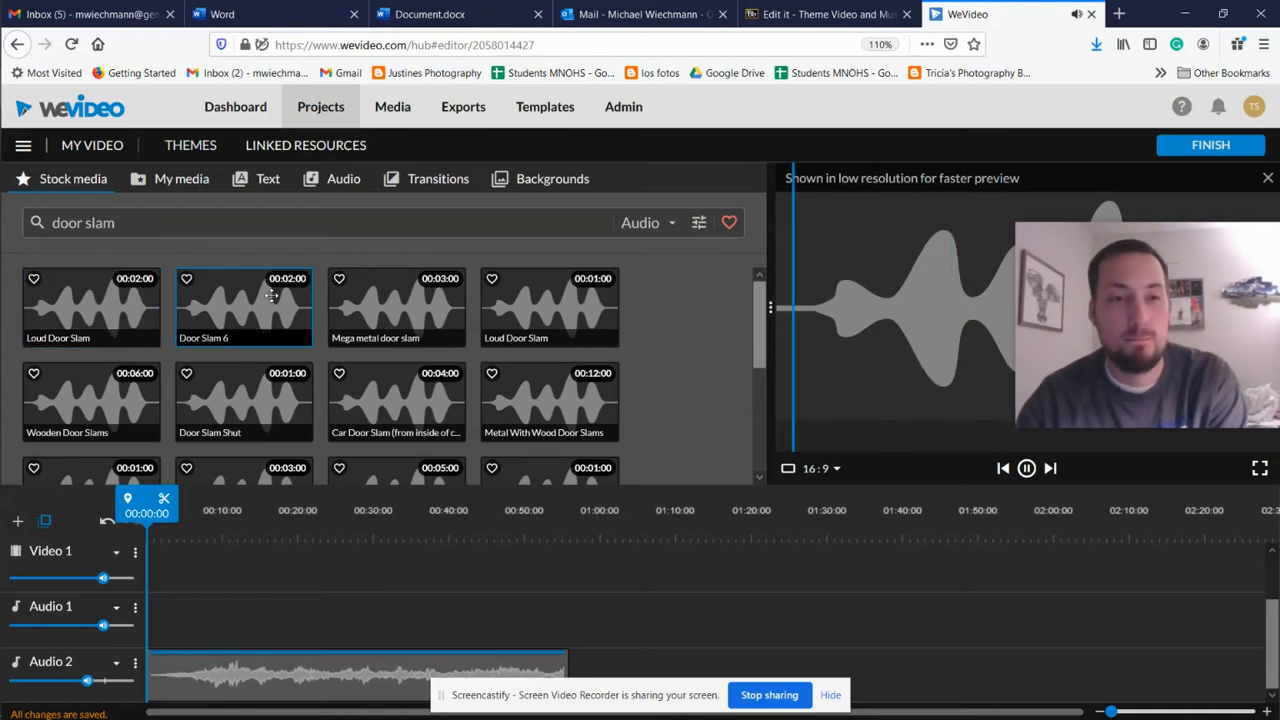
pyautogui.moveTo(271, 295); pyautogui.dragTo(291, 628)
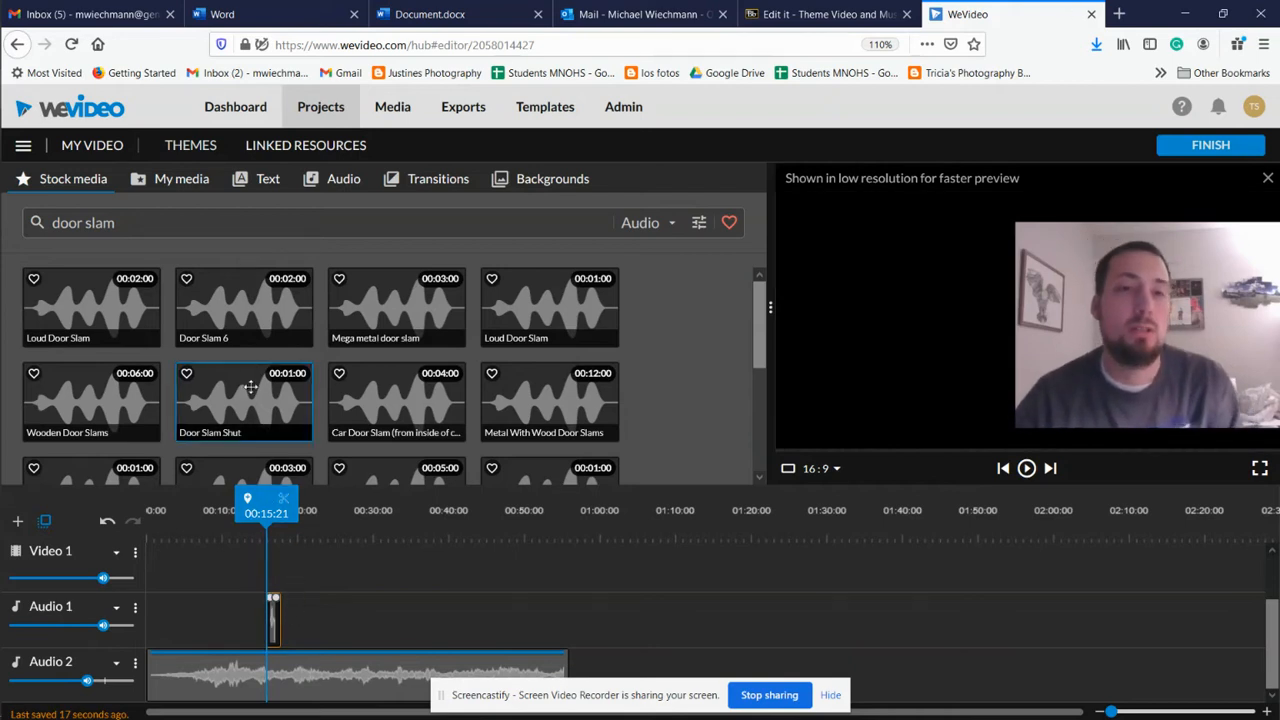
# Add Wooden Door Slams to Audio 1 at about 00:02:16 and play the timeline from the start.
pyautogui.moveTo(127, 378); pyautogui.dragTo(193, 623)
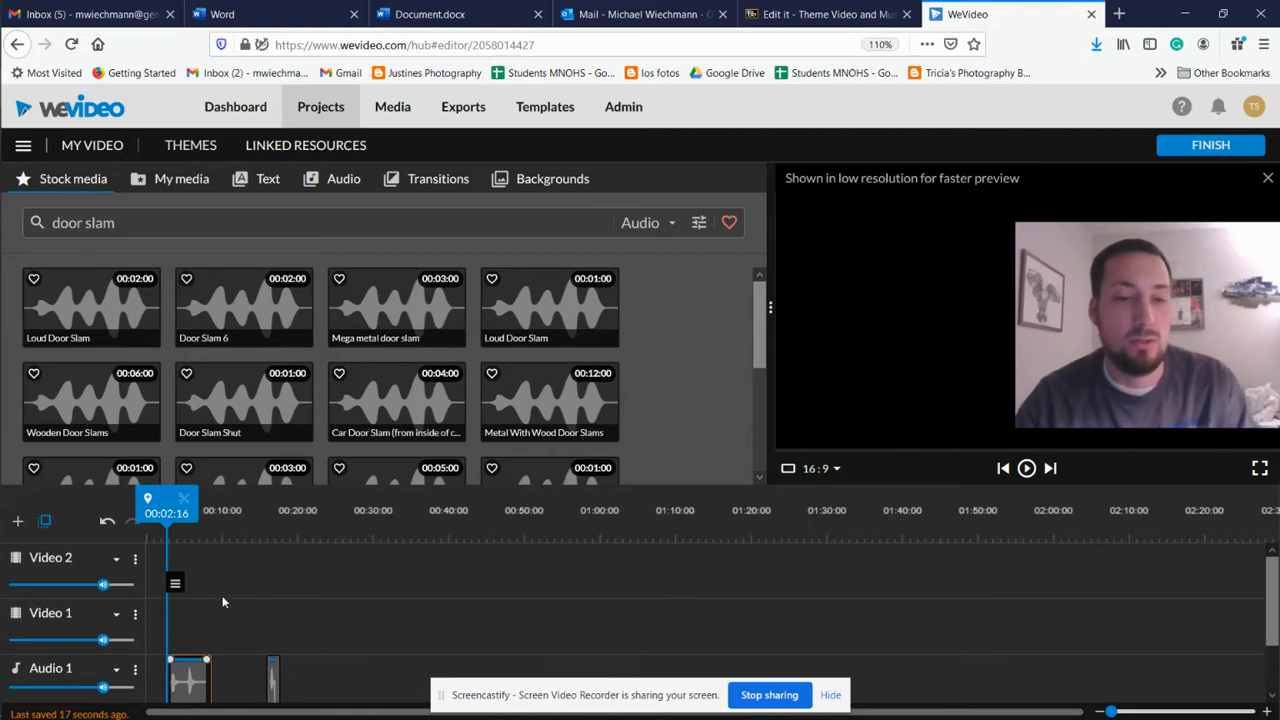
pyautogui.moveTo(167, 510); pyautogui.dragTo(146, 510)
pyautogui.scroll(-1, 222, 572)
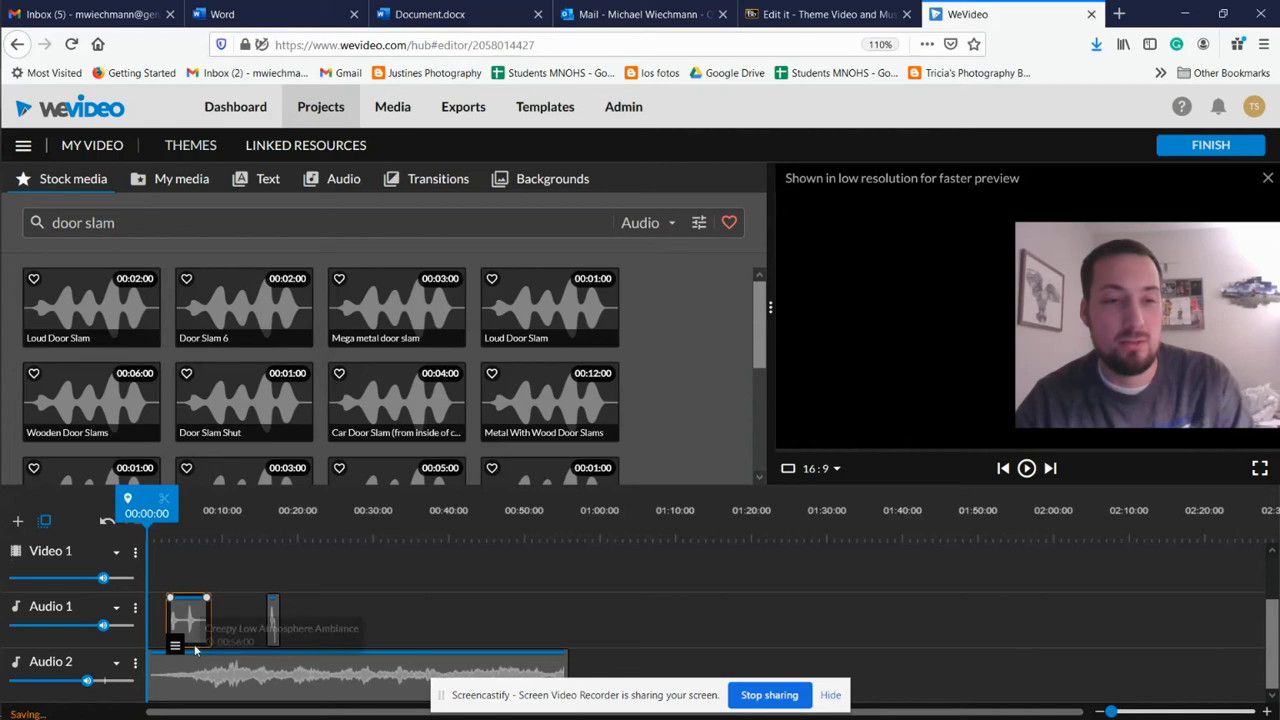
pyautogui.press('space')
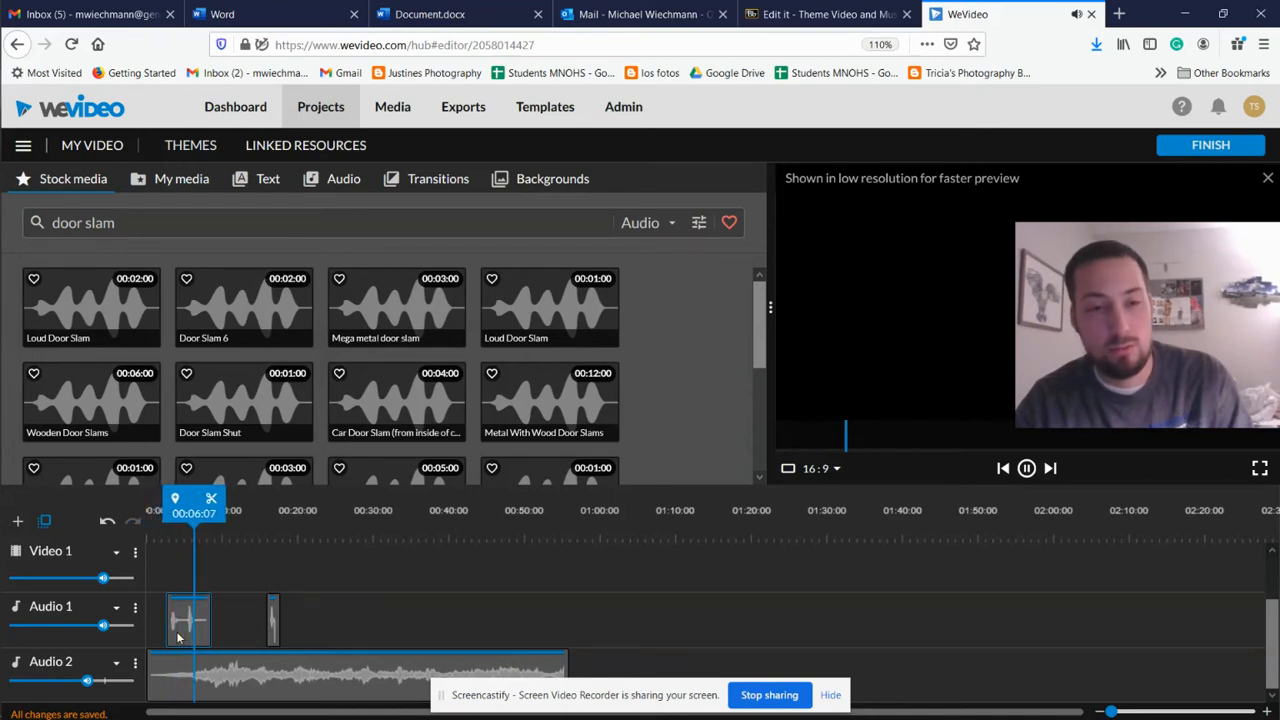
# Duplicate the Wooden Door Slams clip on Audio 1 at 00:09:18.
pyautogui.click(178, 637)
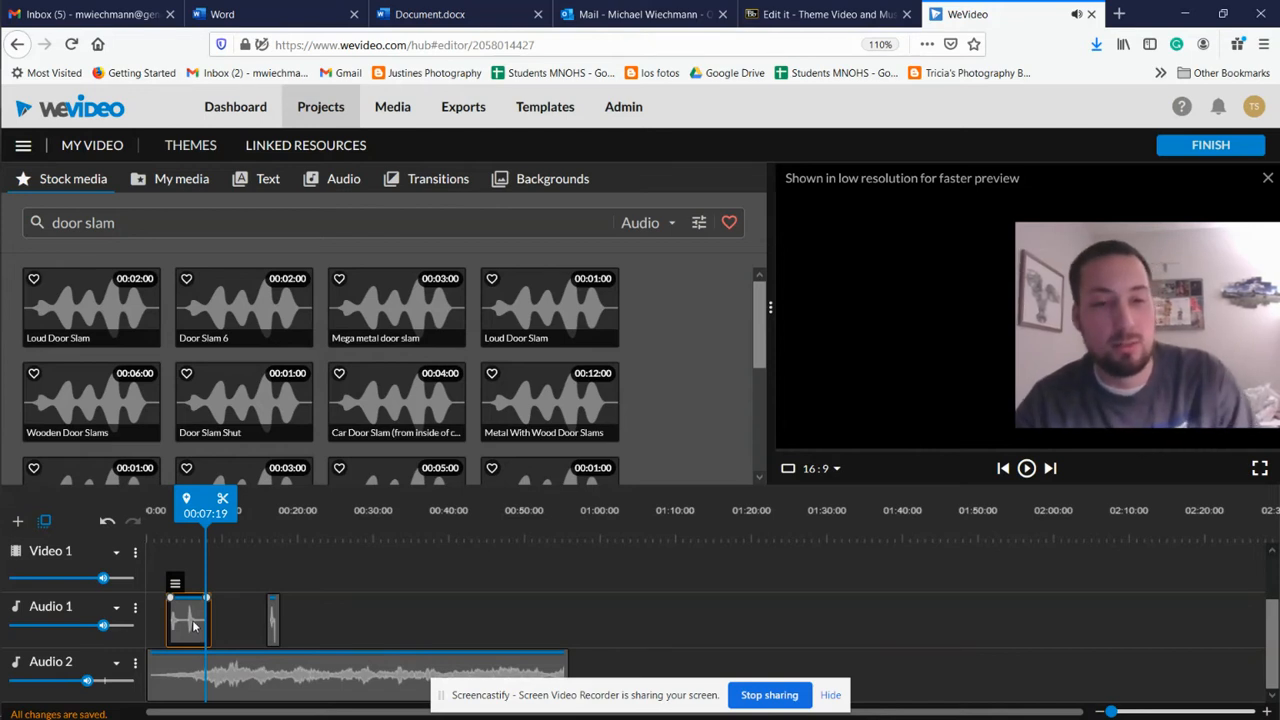
pyautogui.moveTo(209, 530); pyautogui.dragTo(221, 529)
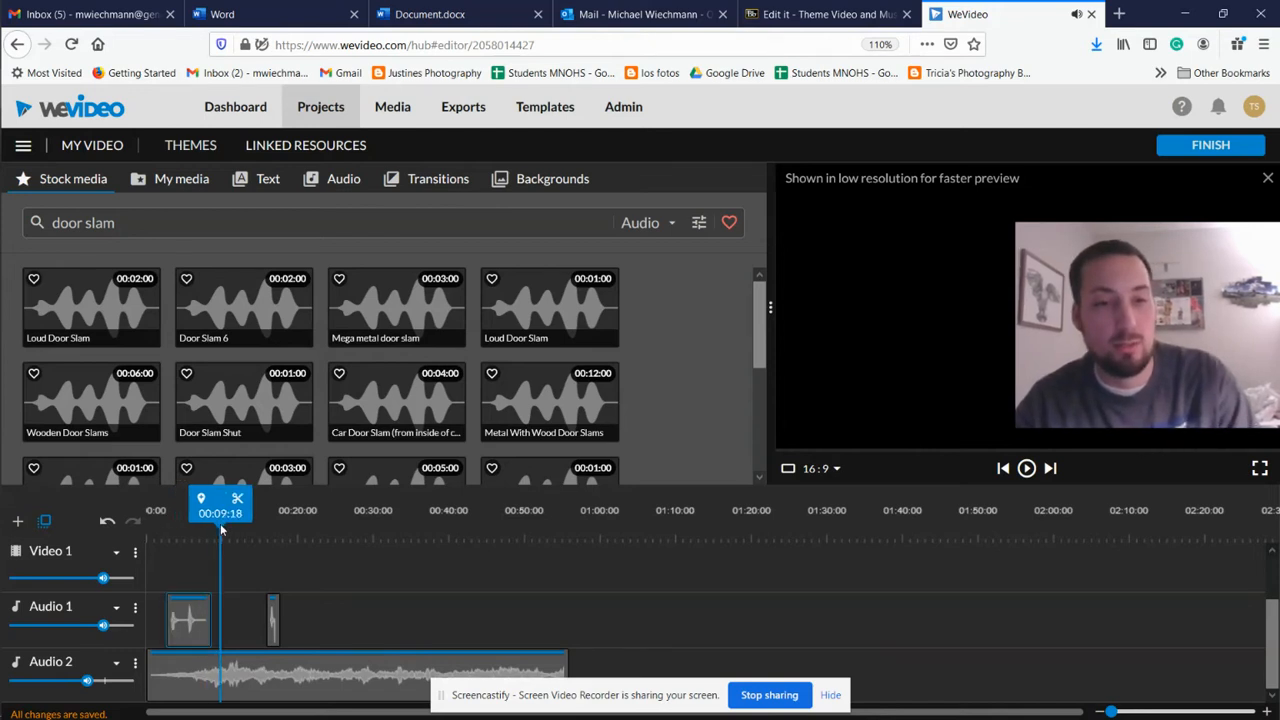
pyautogui.hotkey('ctrl', 'v')
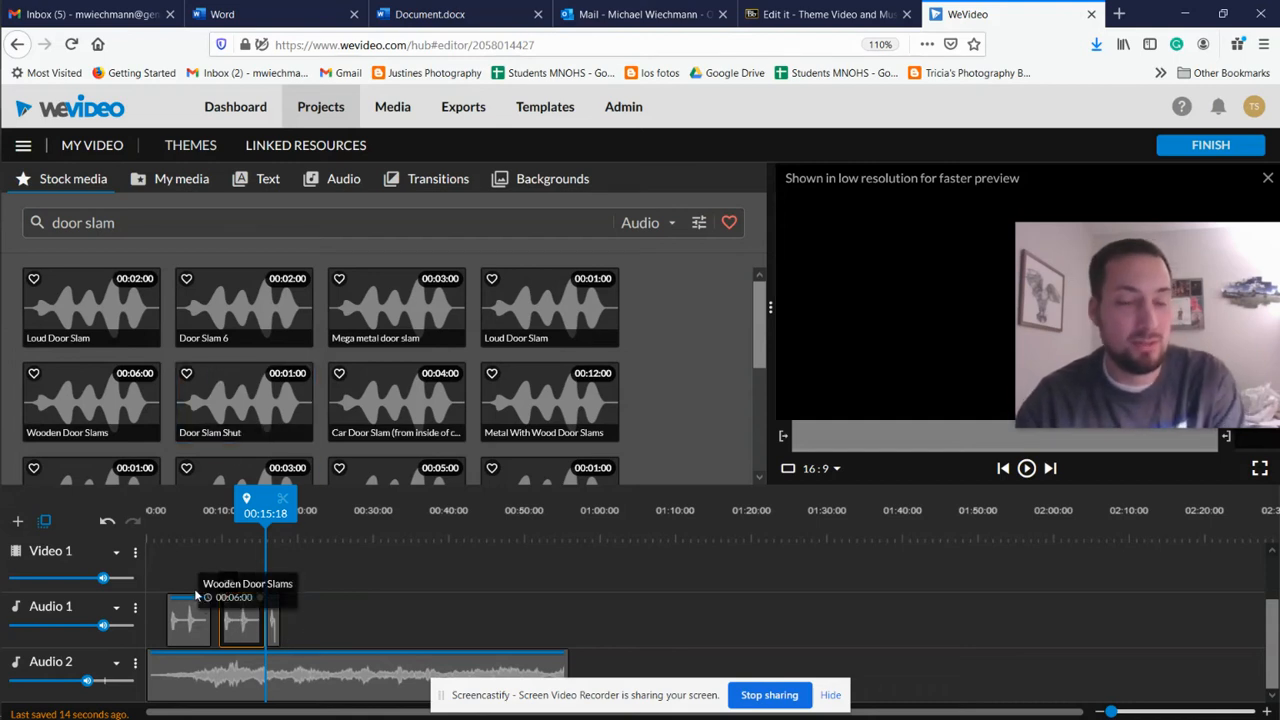
# Search the stock media for "doll" and show all media types in the results.
pyautogui.scroll(1, 196, 595)
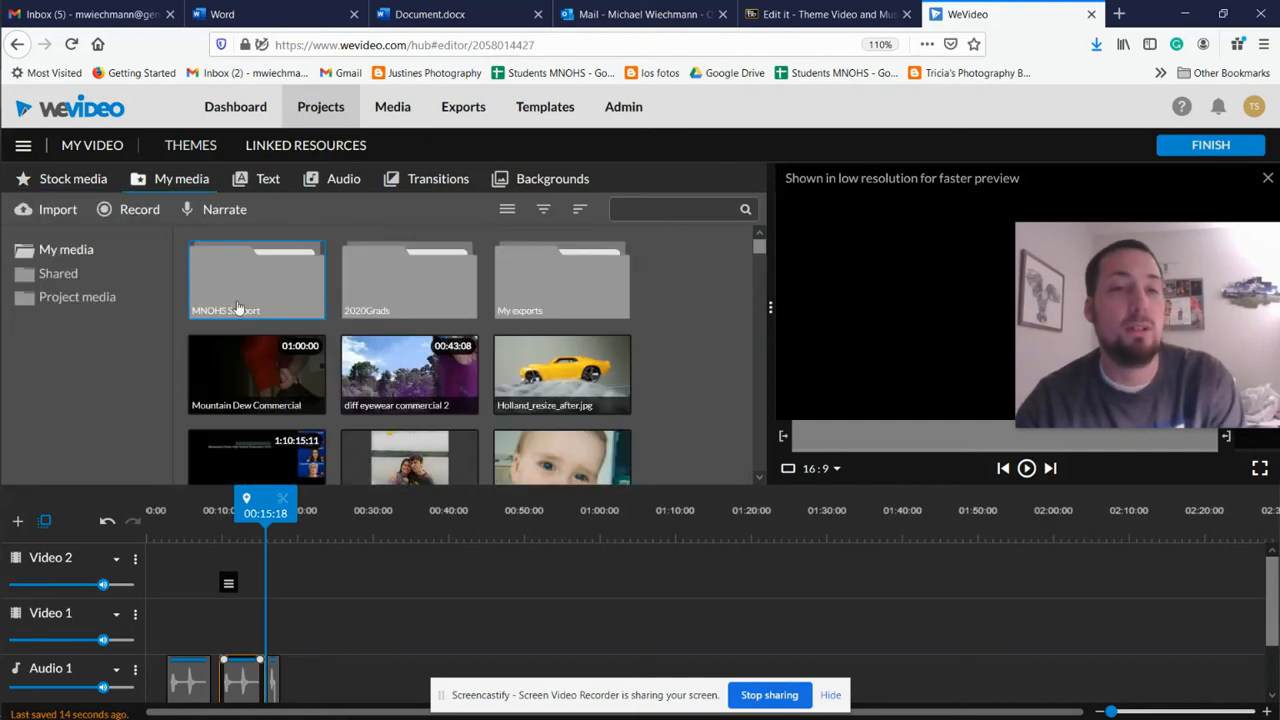
pyautogui.click(72, 180)
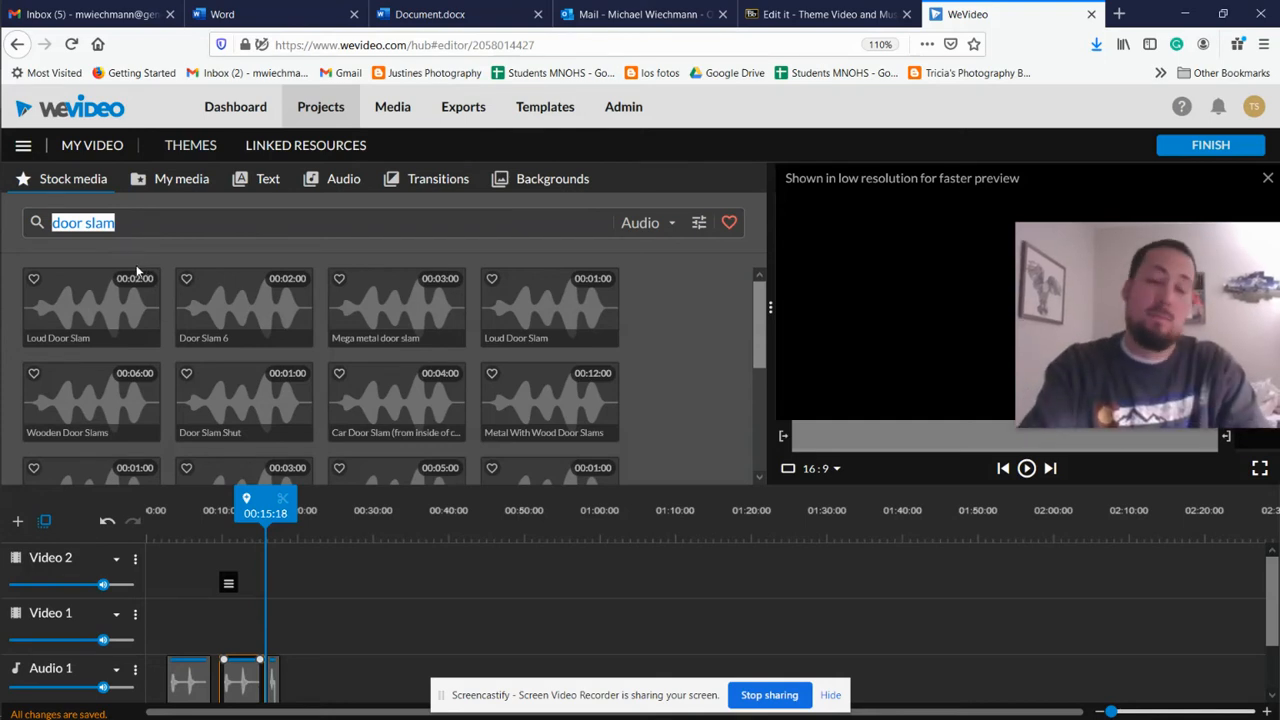
pyautogui.write('a')
pyautogui.press('BackSpace')
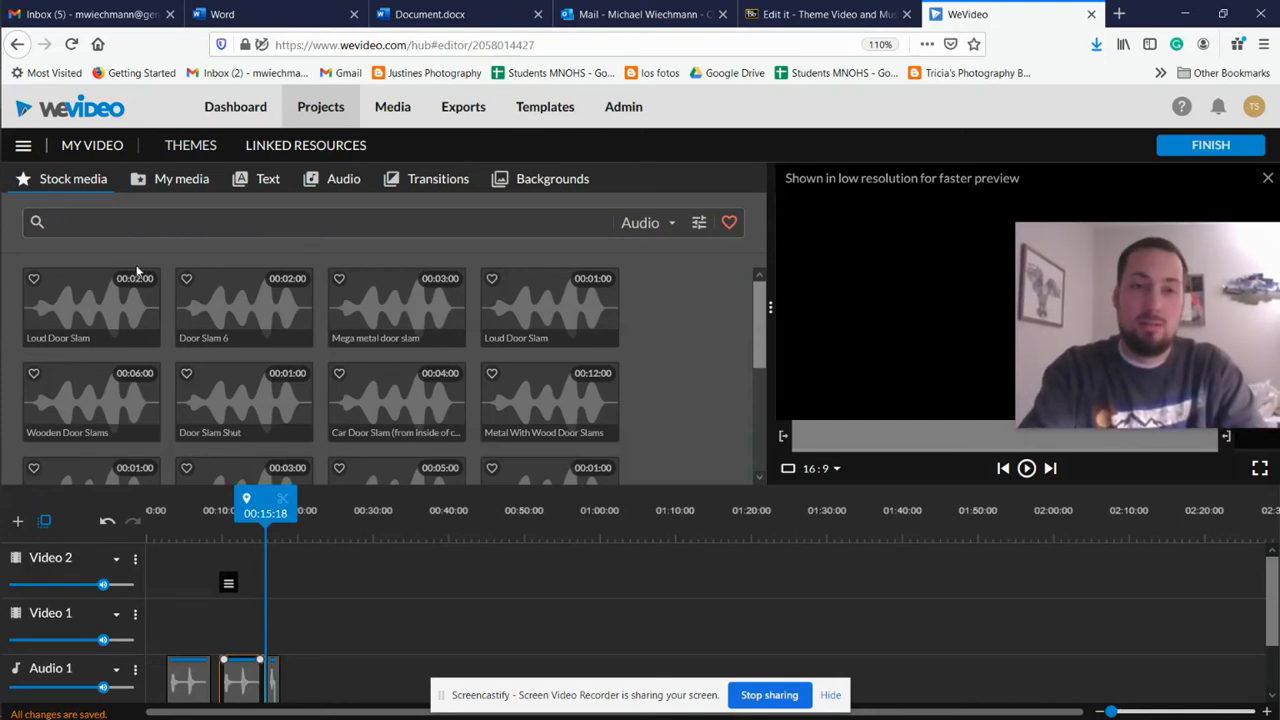
pyautogui.write('g')
pyautogui.write('oll')
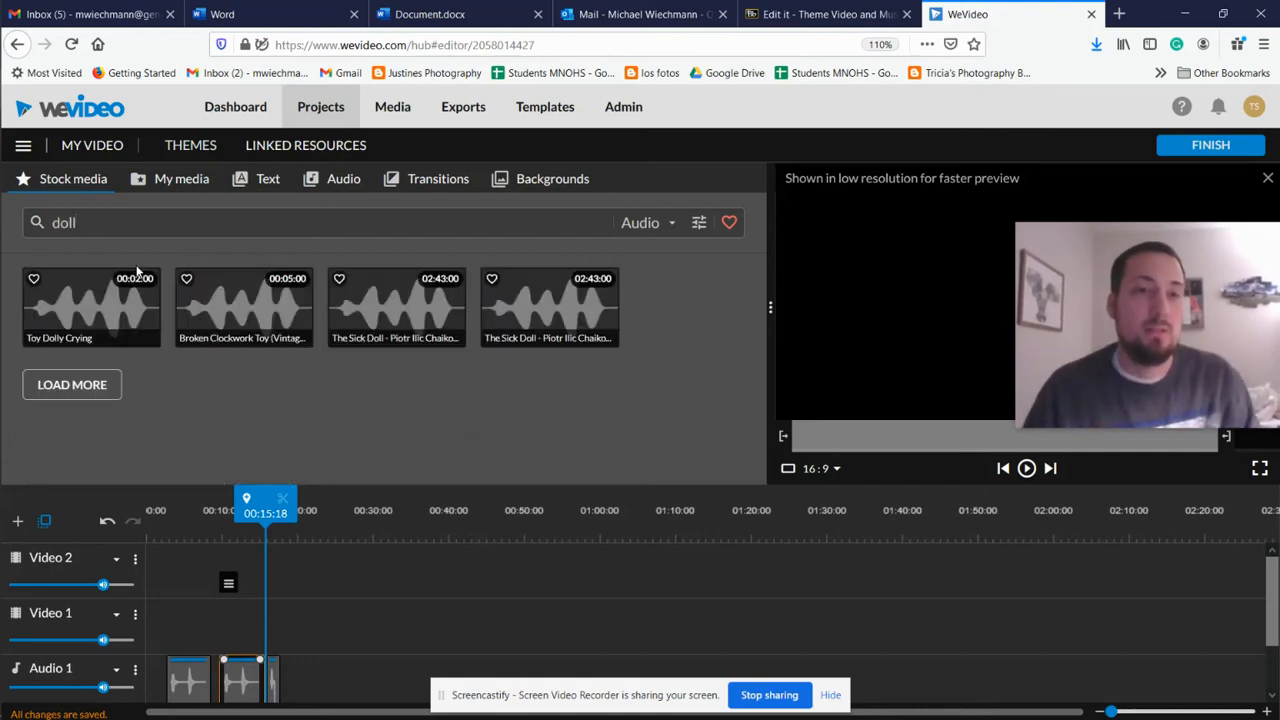
pyautogui.click(646, 224)
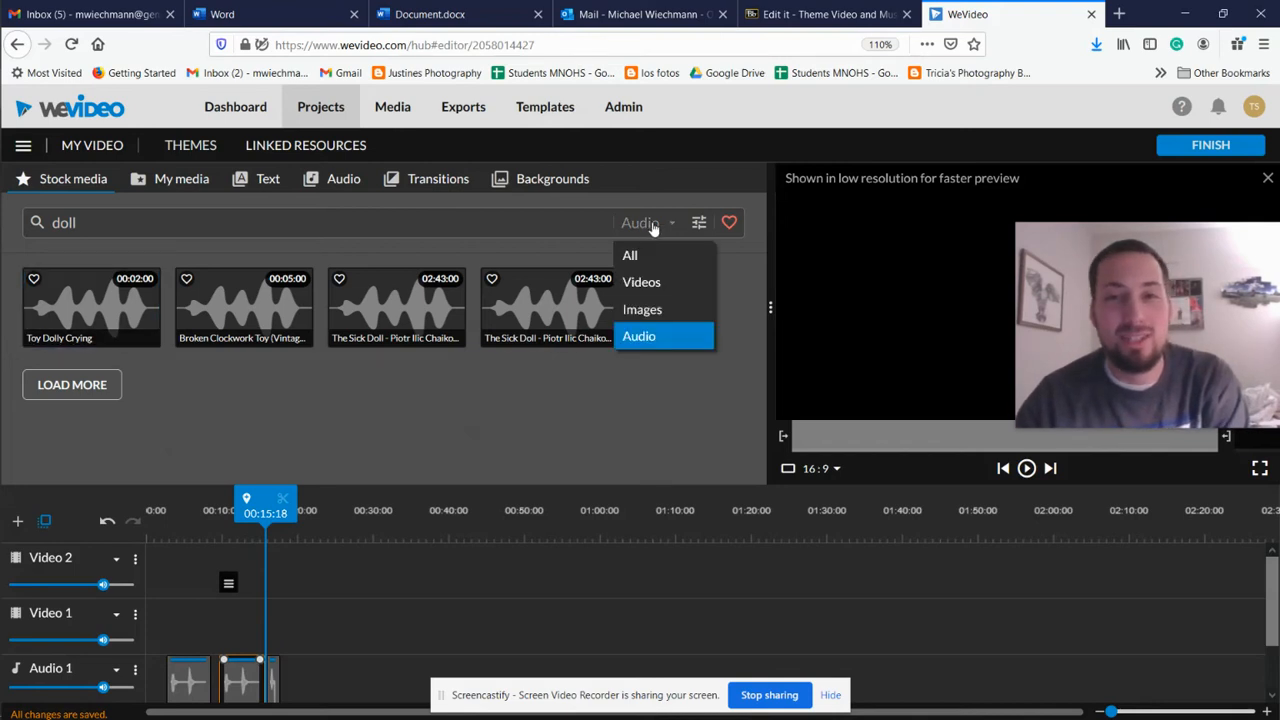
pyautogui.click(654, 254)
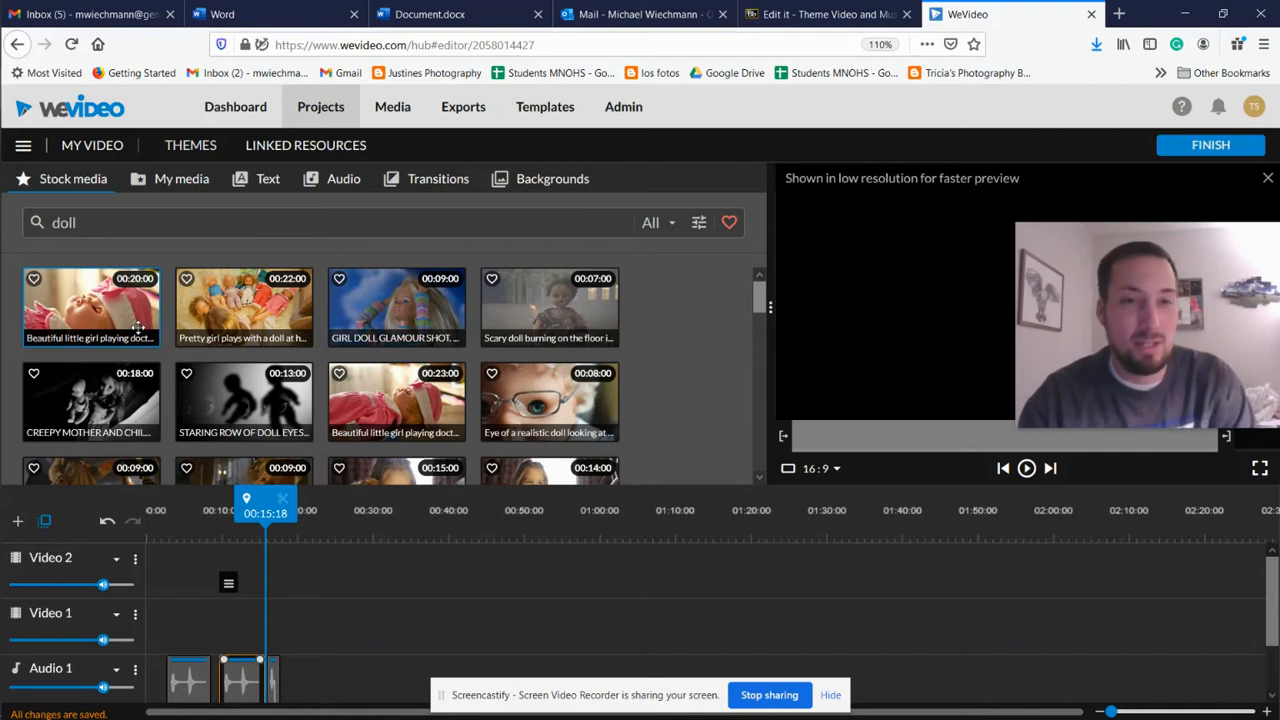
# Preview doll clips and add the Eye of a realistic doll video to Video 1 at about 00:00:16.
pyautogui.click(138, 327)
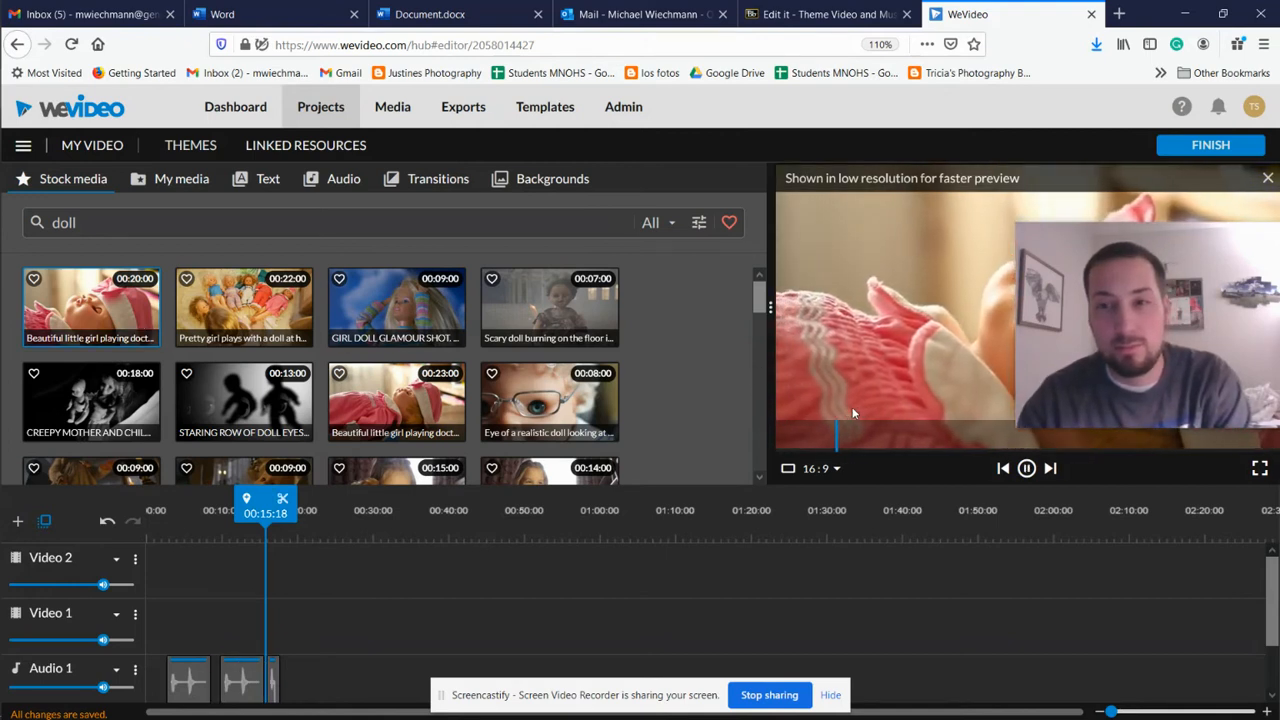
pyautogui.click(606, 398)
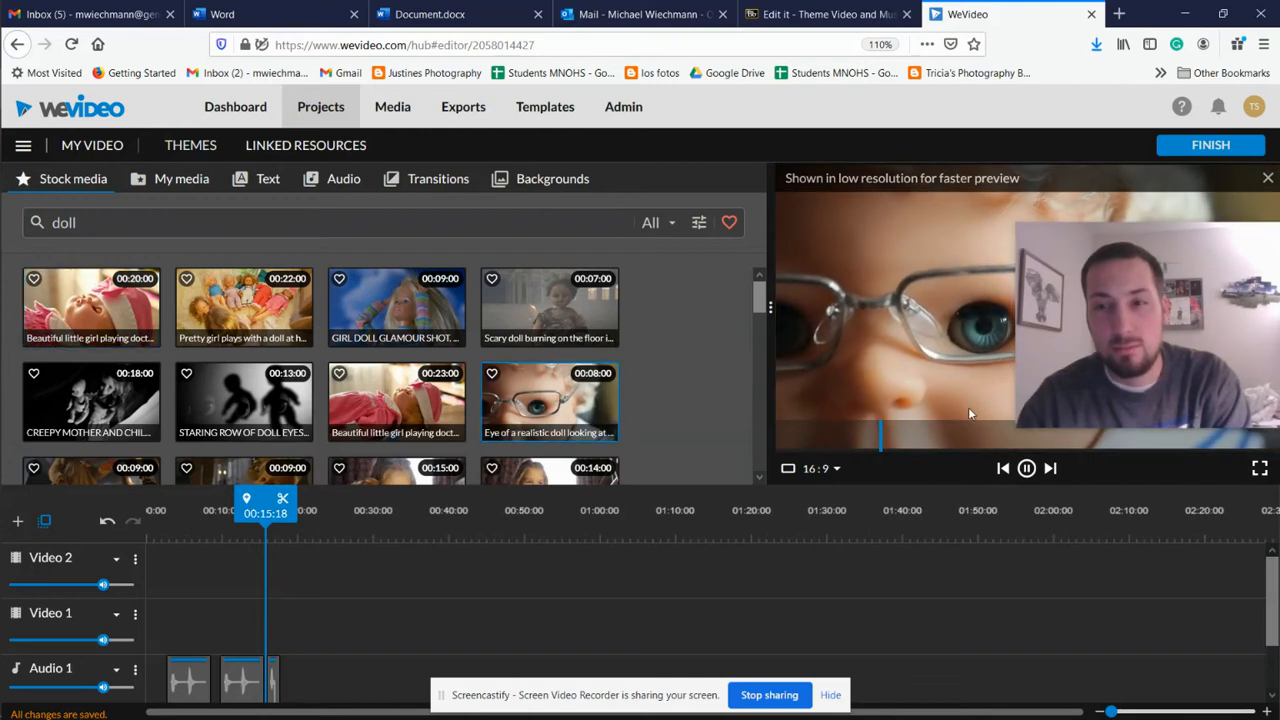
pyautogui.moveTo(551, 393); pyautogui.dragTo(176, 608)
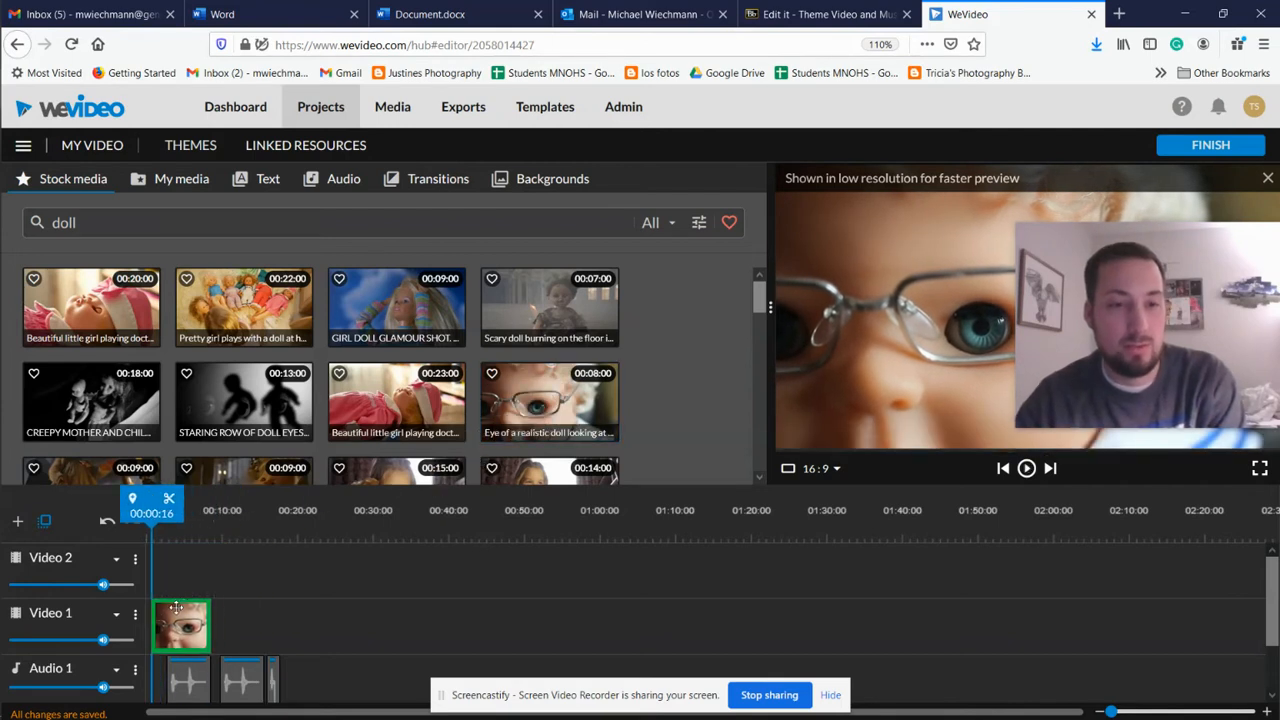
pyautogui.scroll(-2, 405, 416)
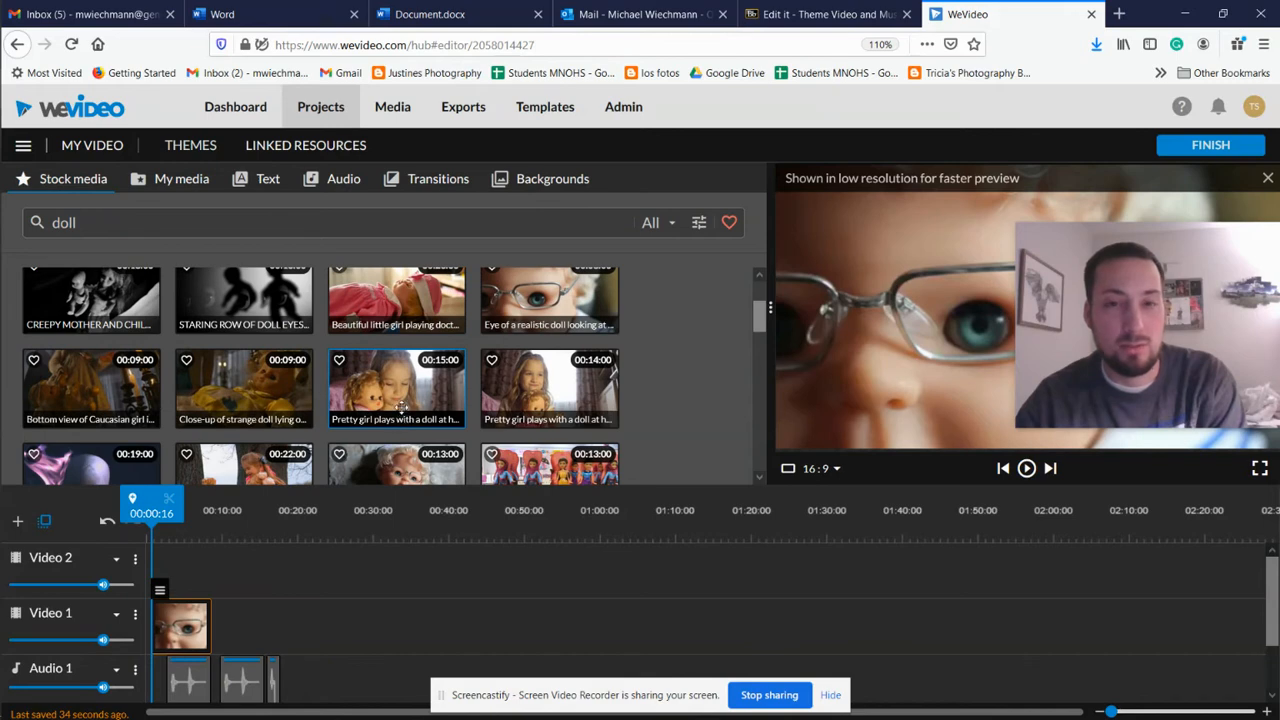
pyautogui.scroll(-4, 315, 405)
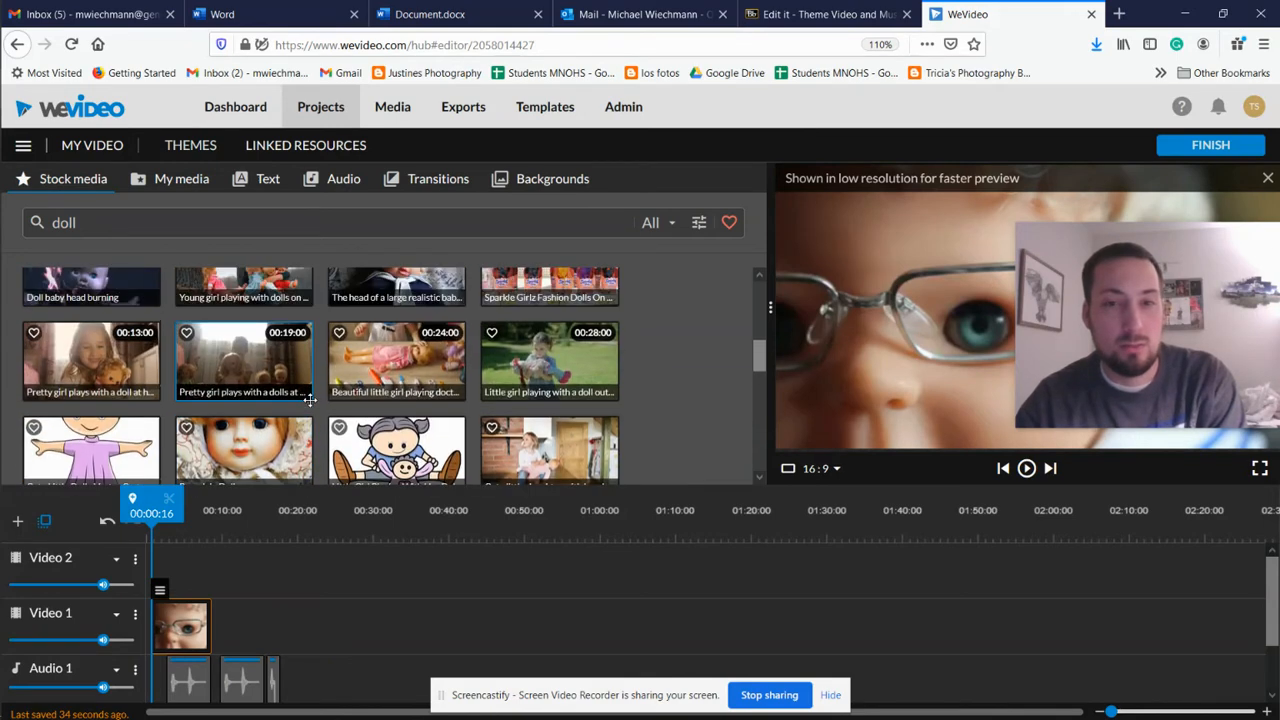
# Set the Eye of a realistic doll clip's contrast to 24, saturation to -100 and hue to -50.
pyautogui.doubleClick(182, 638)
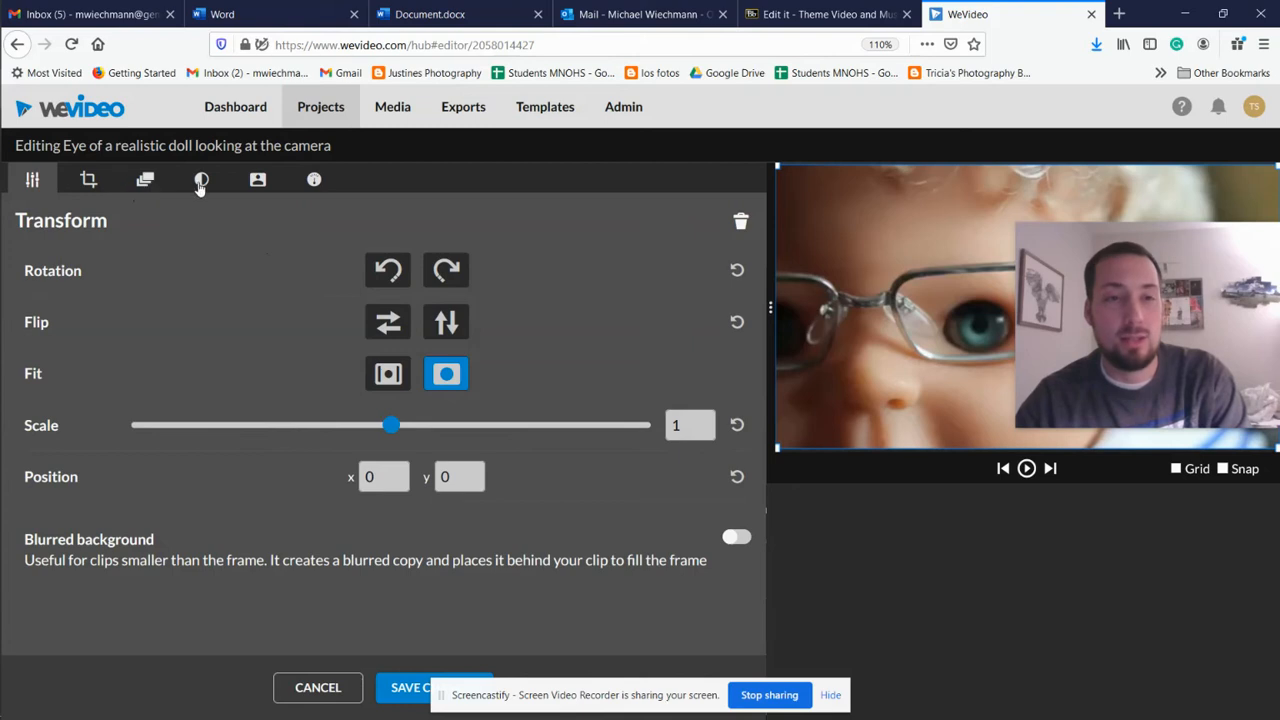
pyautogui.click(201, 180)
pyautogui.moveTo(341, 362); pyautogui.dragTo(416, 364)
pyautogui.moveTo(336, 426); pyautogui.dragTo(13, 422)
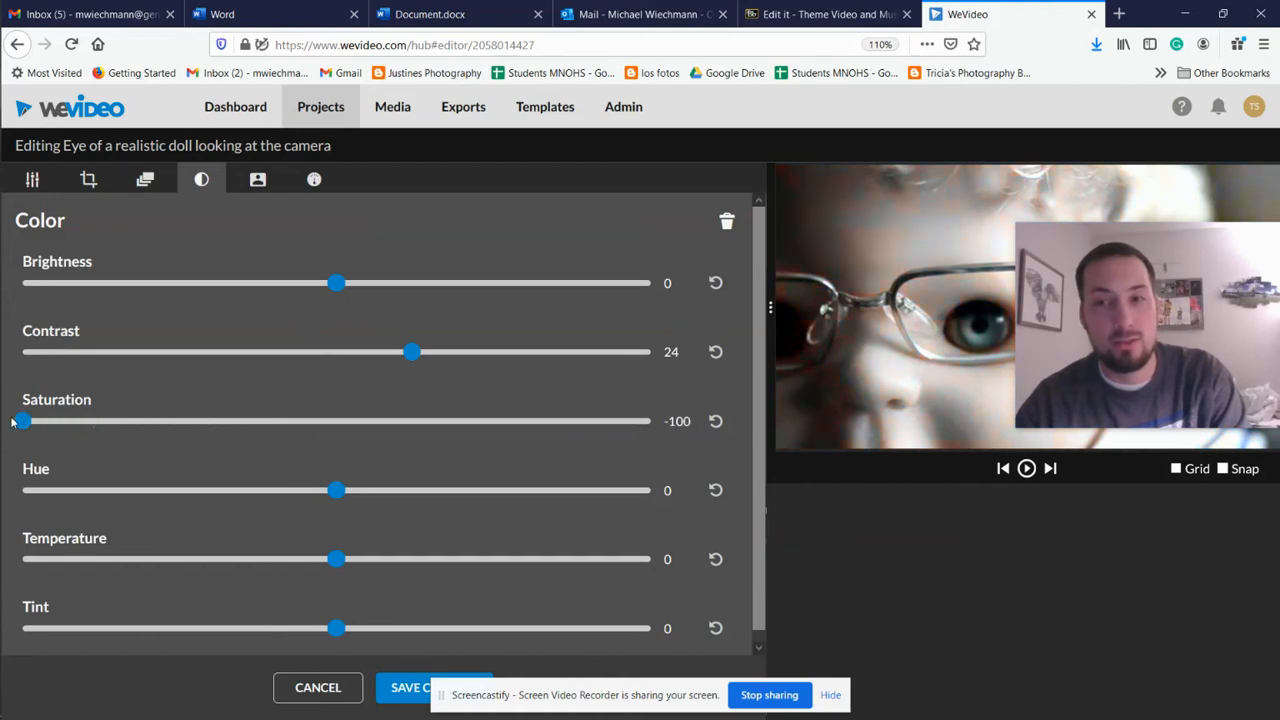
pyautogui.moveTo(338, 502); pyautogui.dragTo(252, 497)
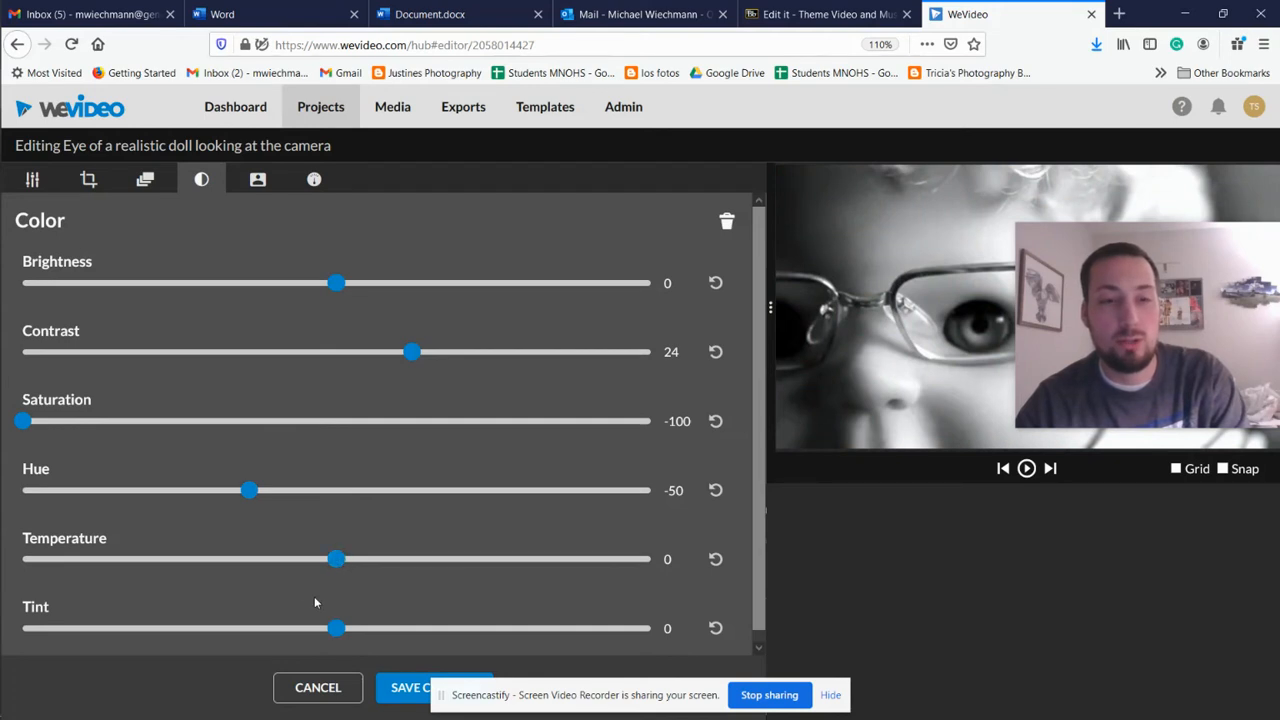
# Adjust the doll eye clip to brightness -56, contrast 25, saturation -65 and tint 36, and save the changes.
pyautogui.moveTo(350, 430); pyautogui.dragTo(465, 447)
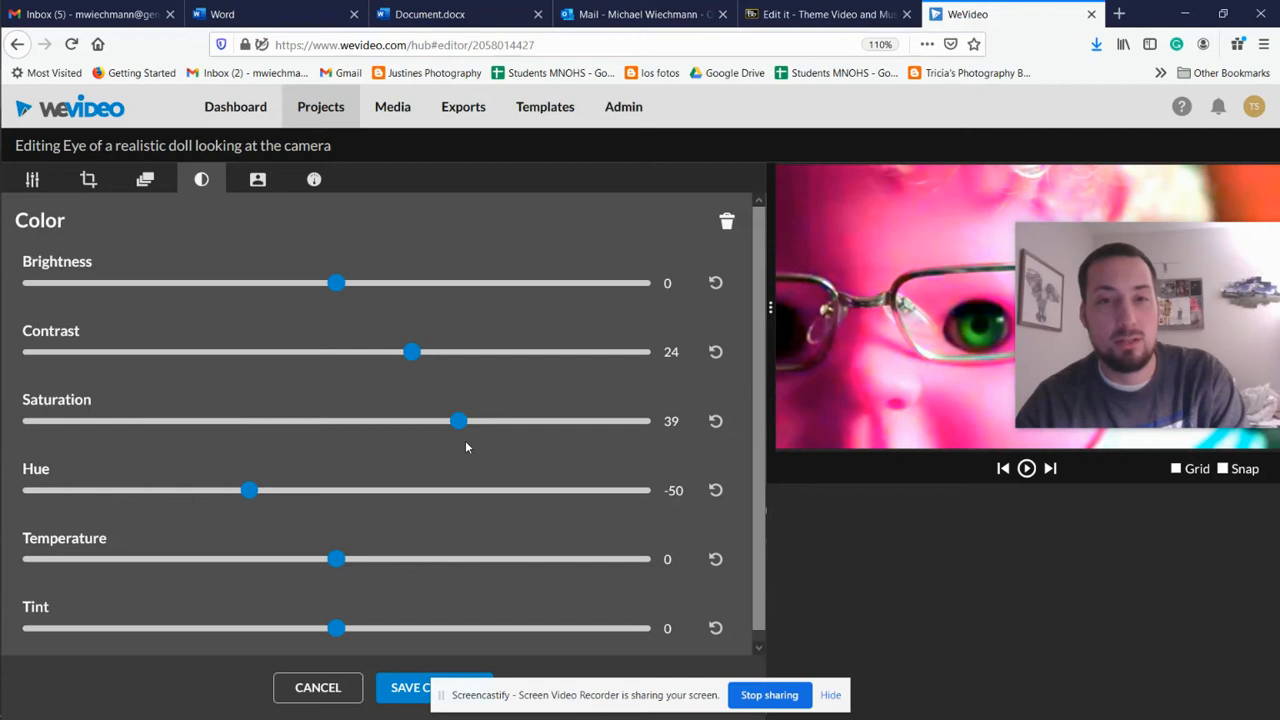
pyautogui.moveTo(412, 352); pyautogui.dragTo(503, 380)
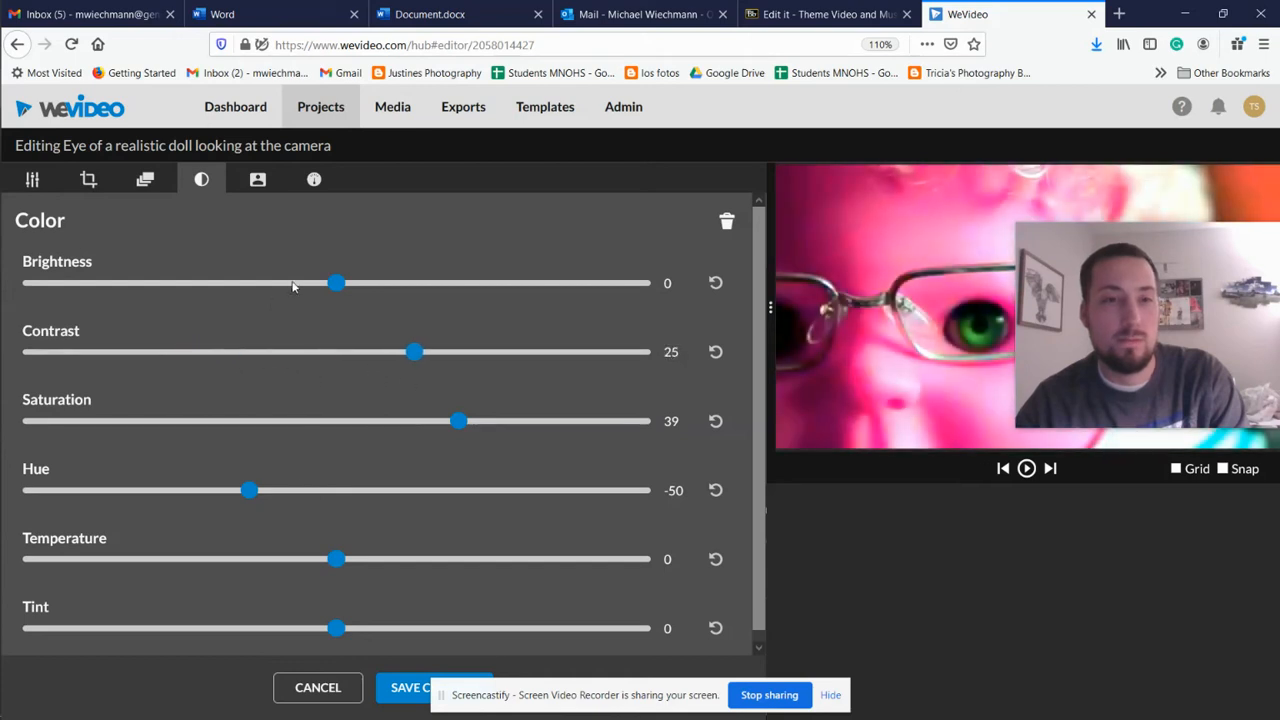
pyautogui.moveTo(343, 286); pyautogui.dragTo(169, 297)
pyautogui.moveTo(460, 425); pyautogui.dragTo(134, 431)
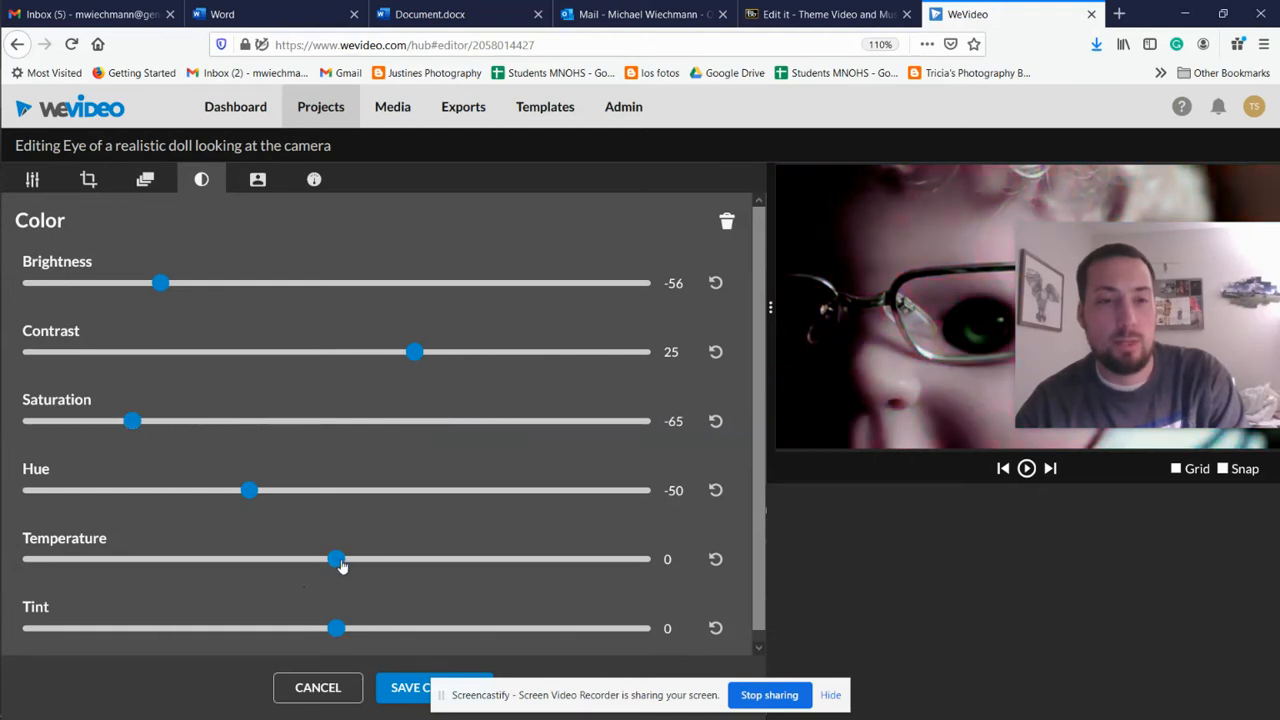
pyautogui.moveTo(337, 628); pyautogui.dragTo(414, 628)
pyautogui.click(448, 638)
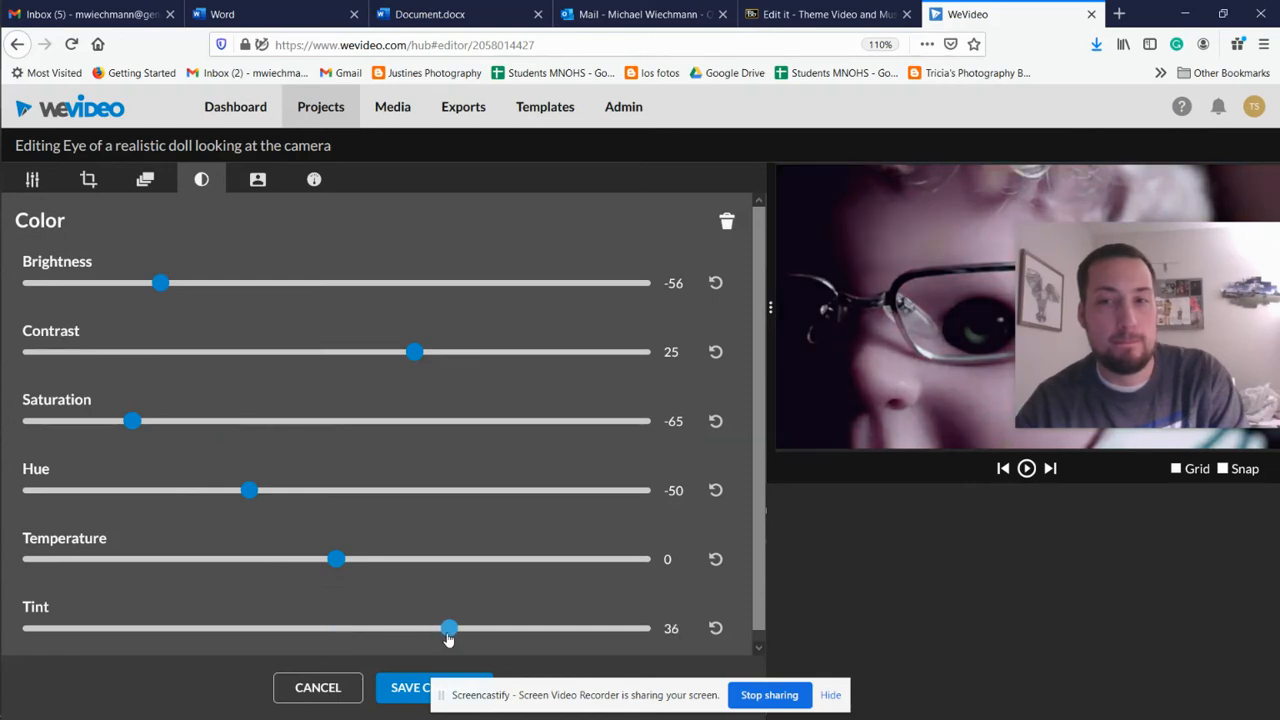
pyautogui.click(402, 700)
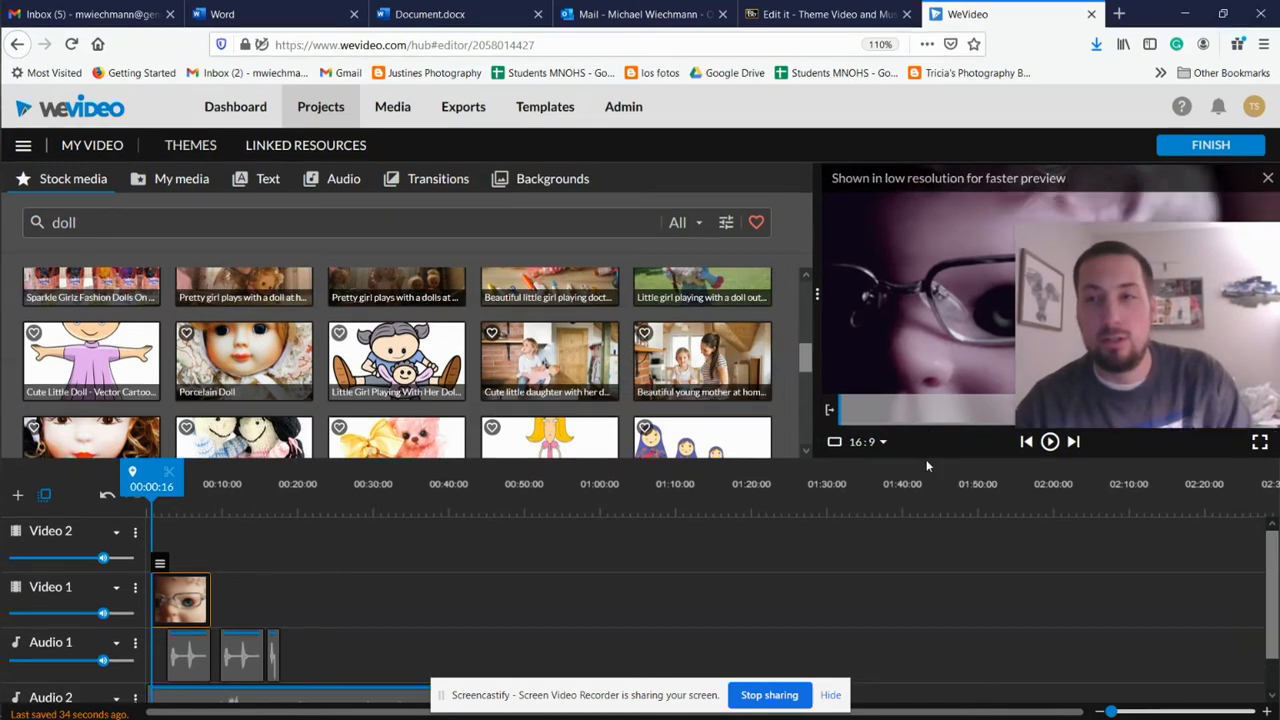
# Play the timeline to review the recolored doll eye clip with its sounds, stopping at about 00:10:00.
pyautogui.moveTo(1106, 356); pyautogui.dragTo(625, 223)
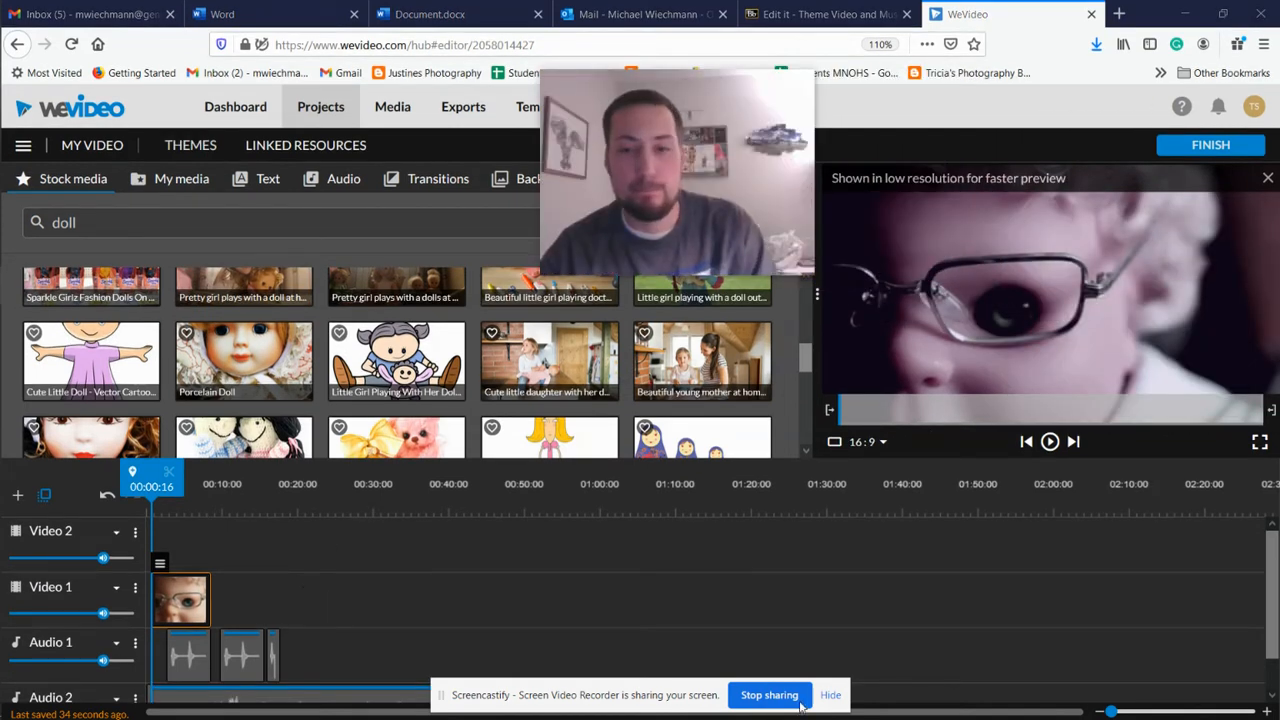
pyautogui.click(829, 697)
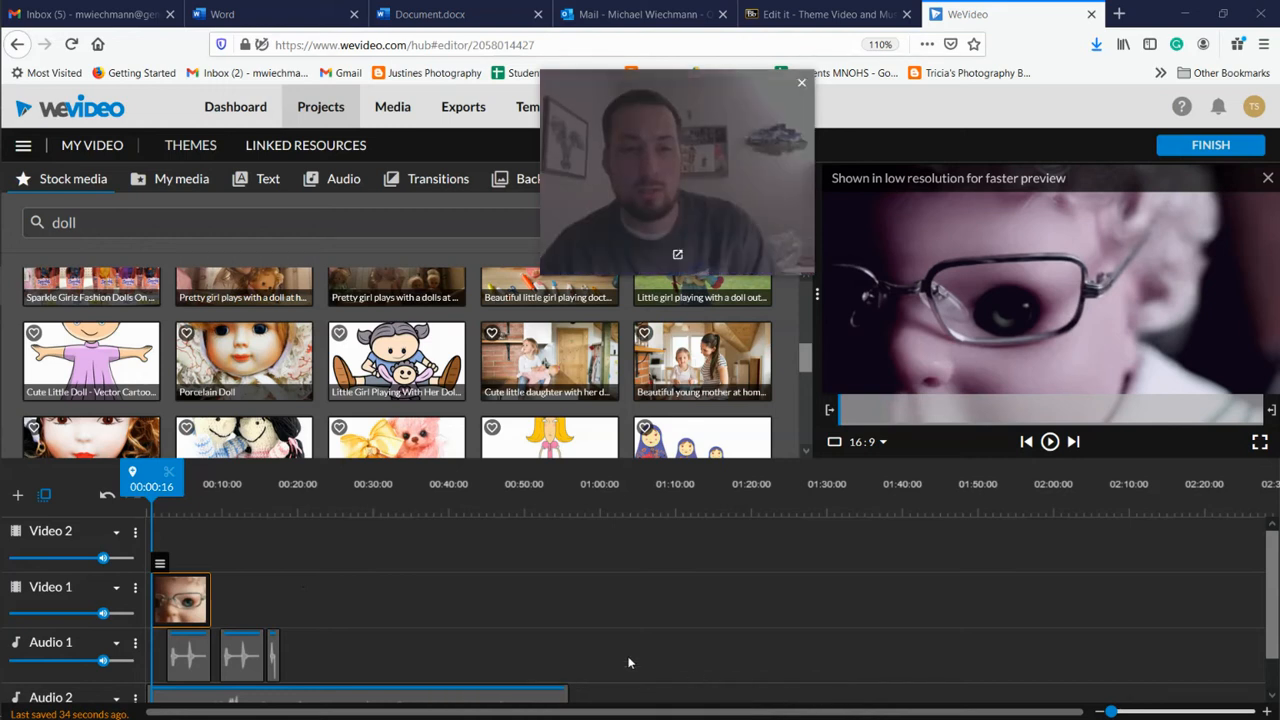
pyautogui.press('space')
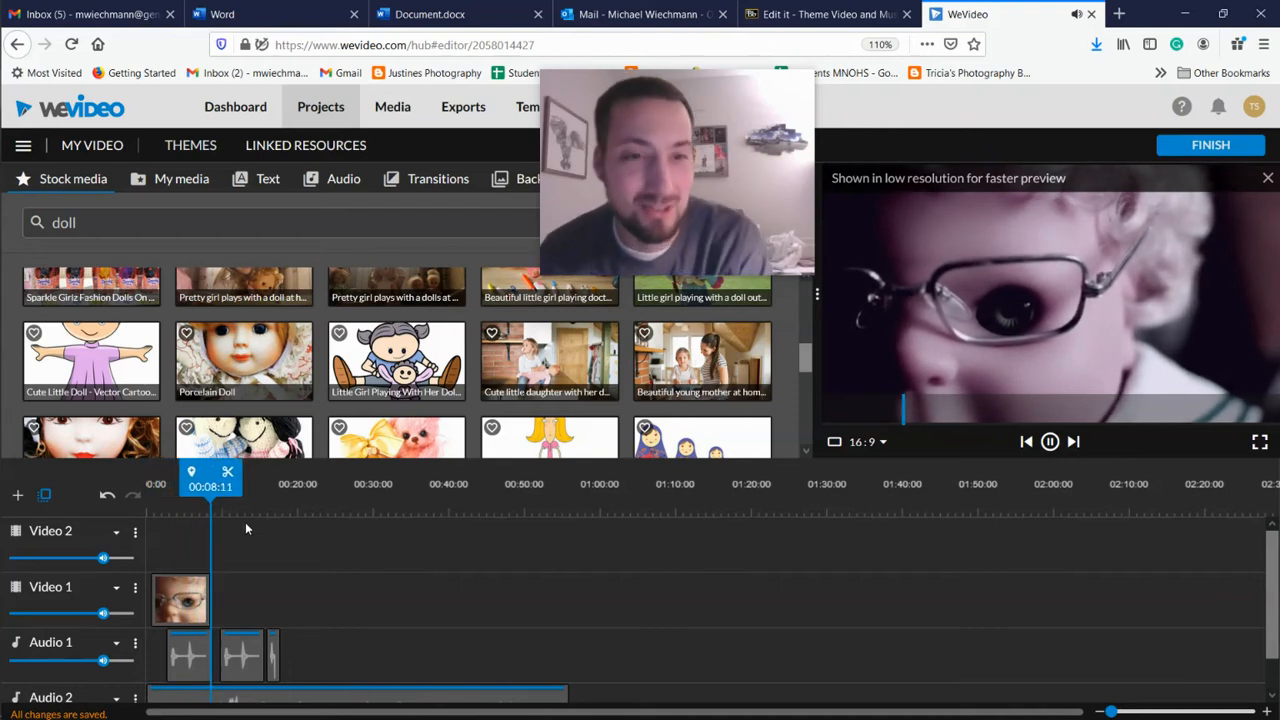
pyautogui.press('space')
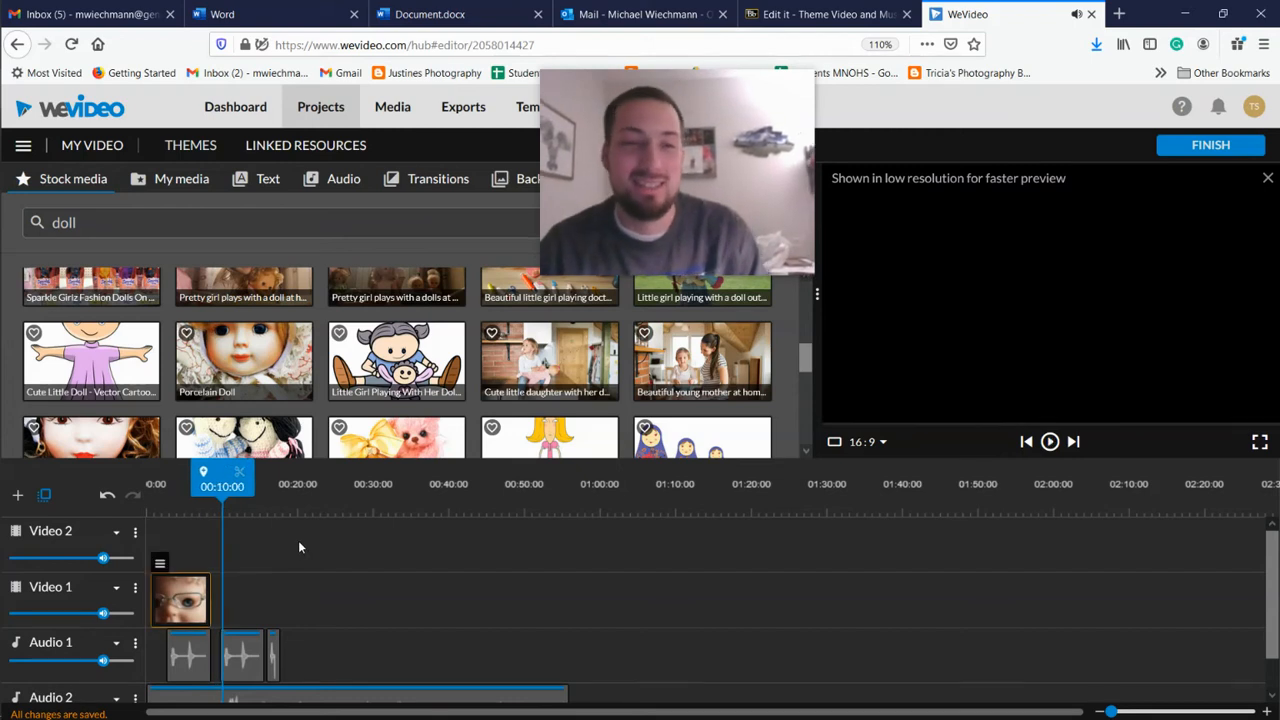
# Add the stock video The head of a large realistic baby doll to Video 1 at about 00:09:18.
pyautogui.scroll(2, 311, 414)
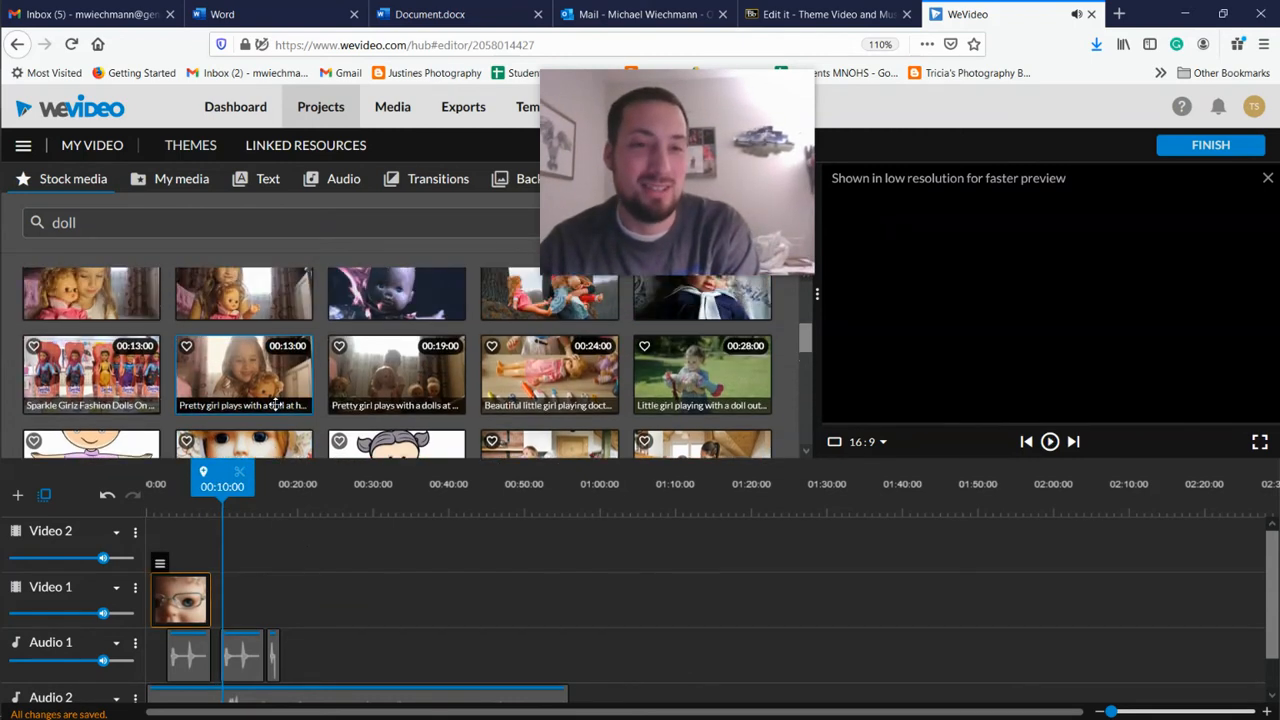
pyautogui.scroll(2, 420, 427)
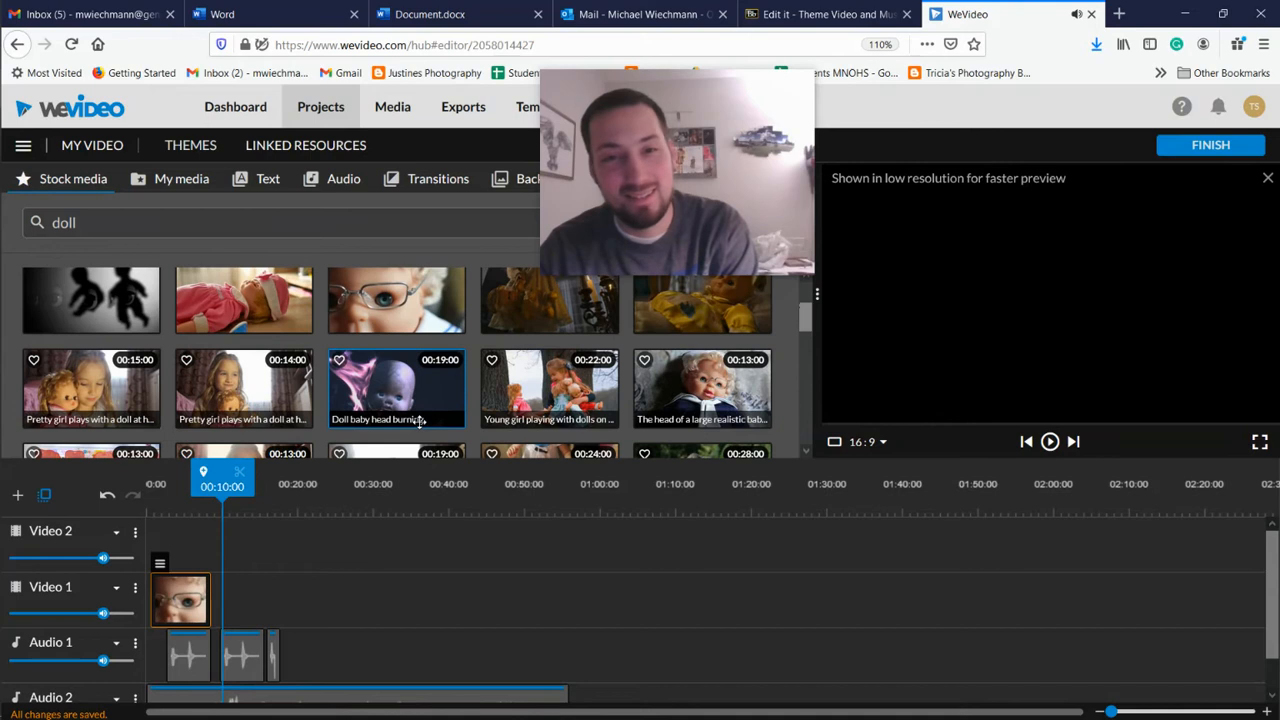
pyautogui.moveTo(686, 405); pyautogui.dragTo(255, 595)
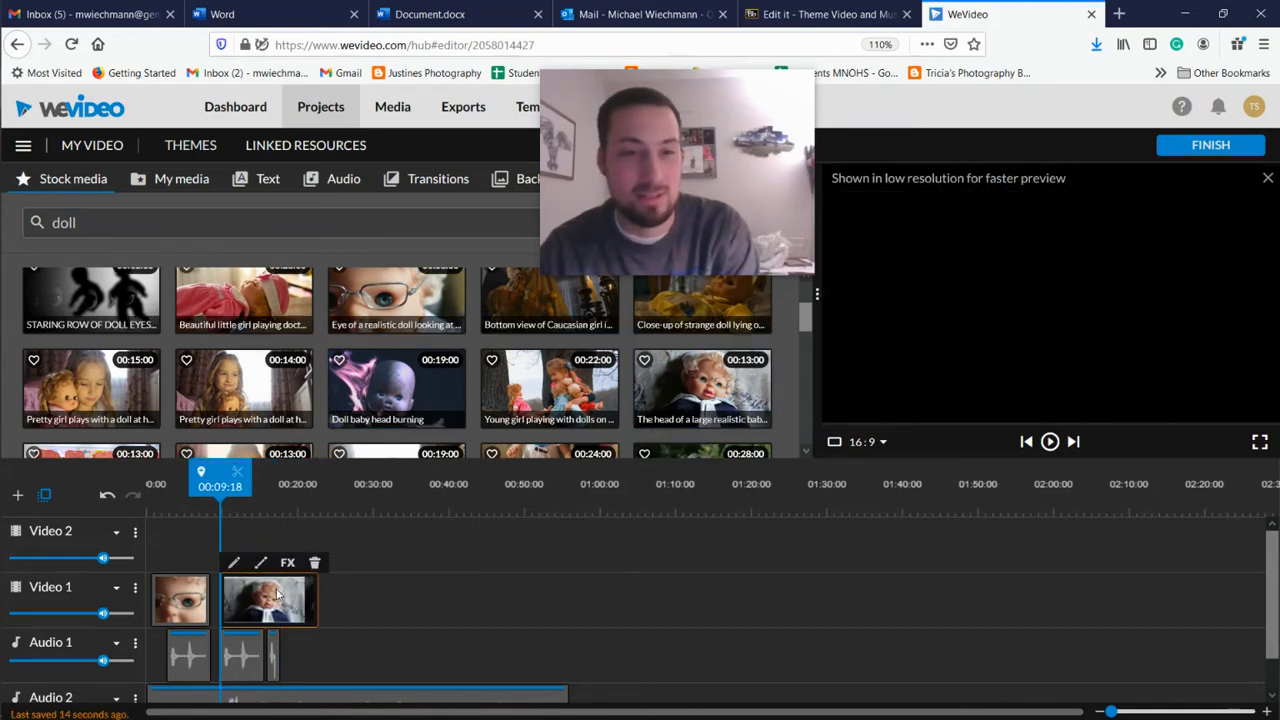
# Set the baby doll head clip's contrast to 45, saturation to -76 and speed to -4x, and save the changes.
pyautogui.doubleClick(259, 598)
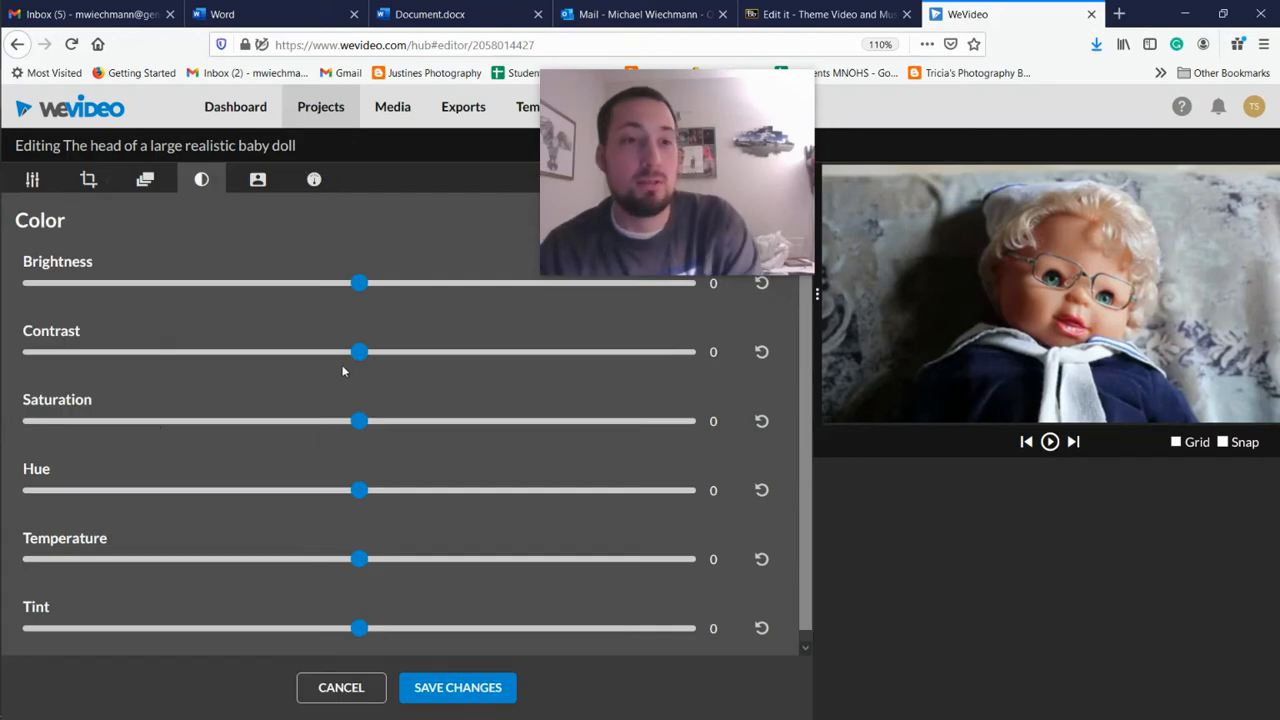
pyautogui.moveTo(357, 360); pyautogui.dragTo(511, 364)
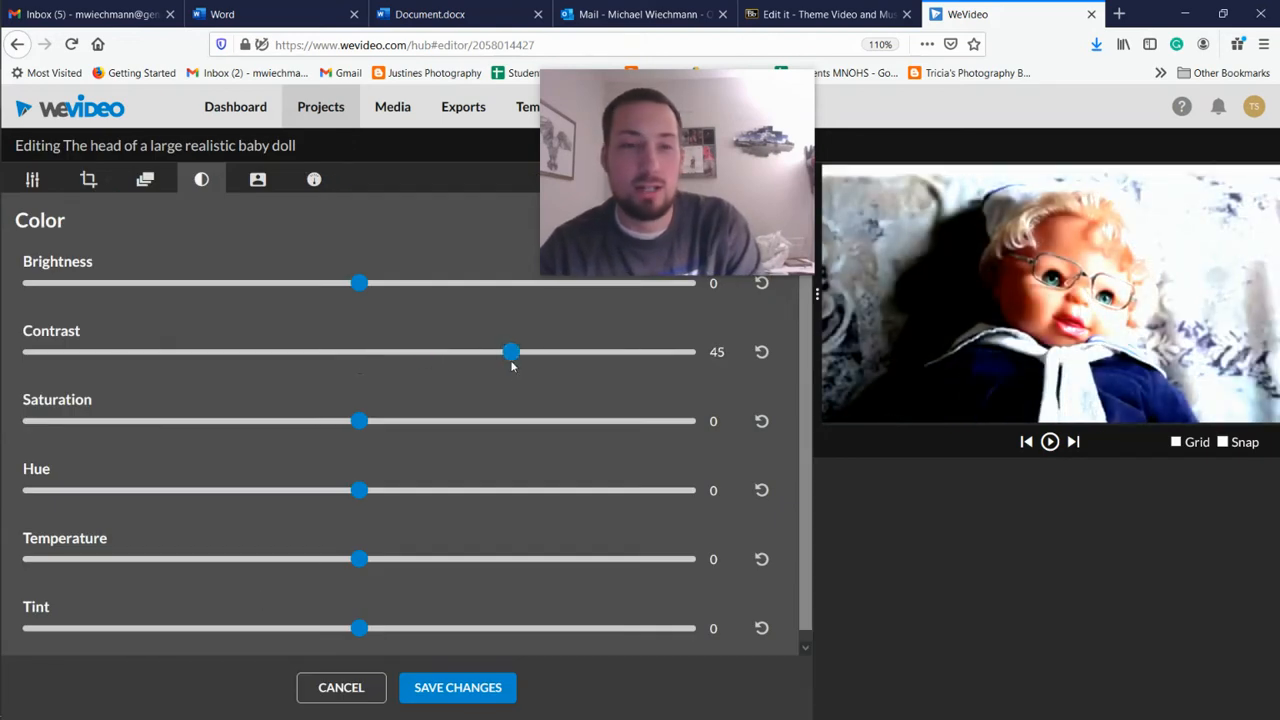
pyautogui.moveTo(361, 429); pyautogui.dragTo(106, 427)
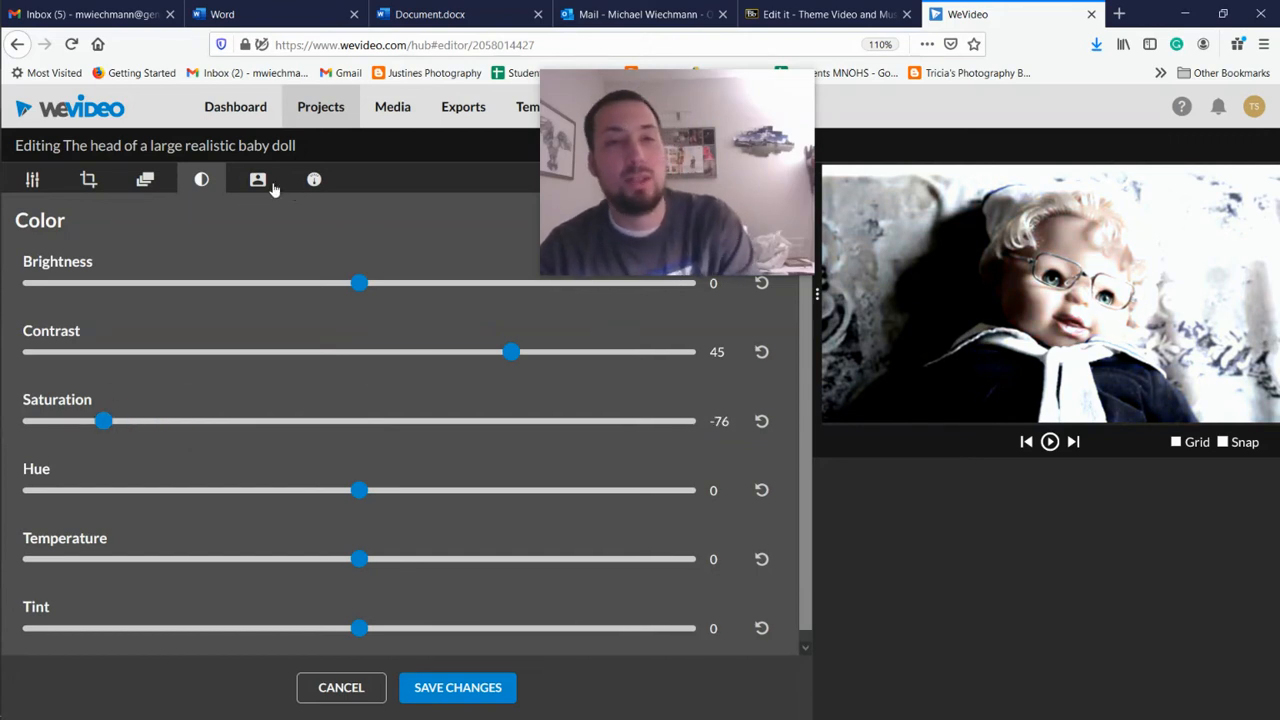
pyautogui.click(312, 182)
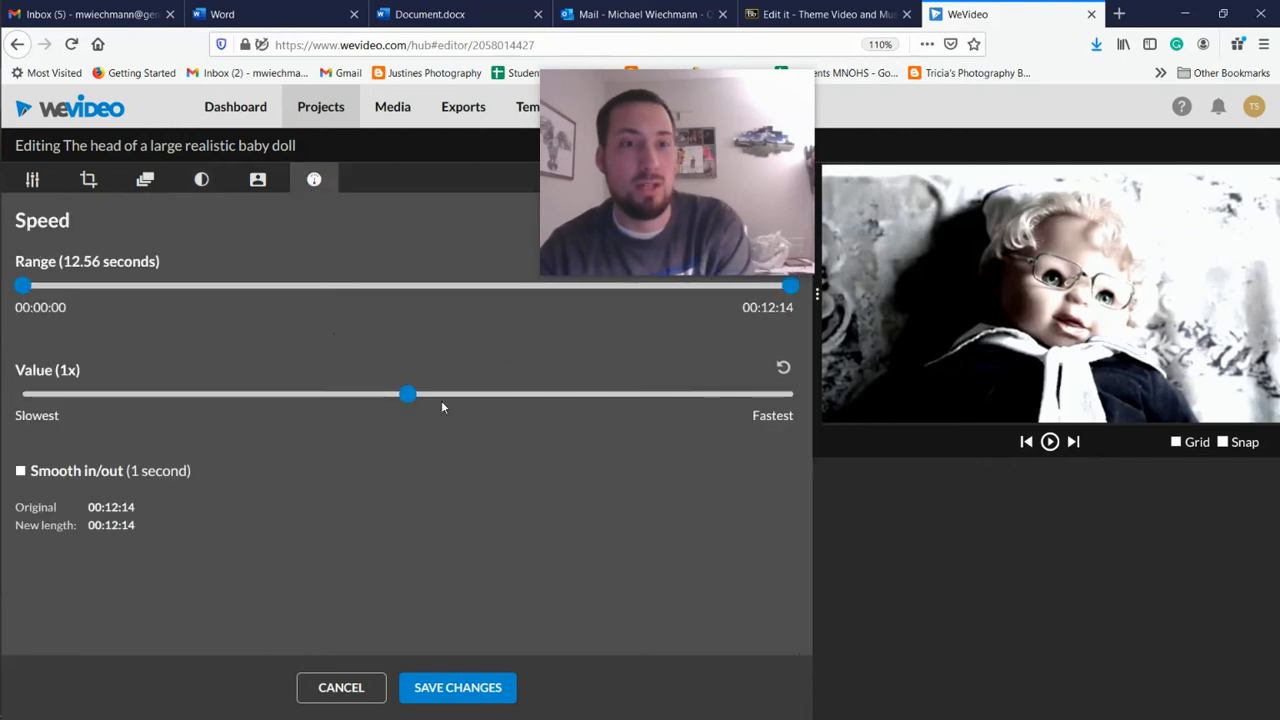
pyautogui.moveTo(406, 398); pyautogui.dragTo(275, 394)
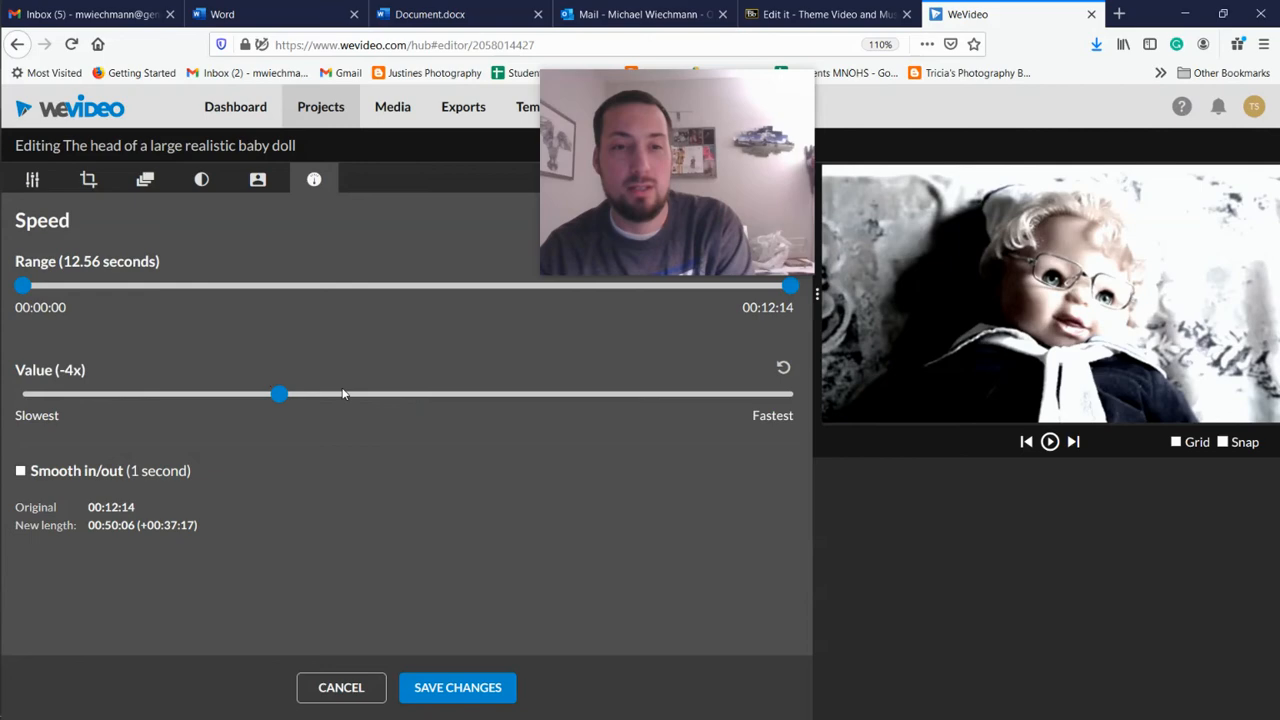
pyautogui.click(472, 688)
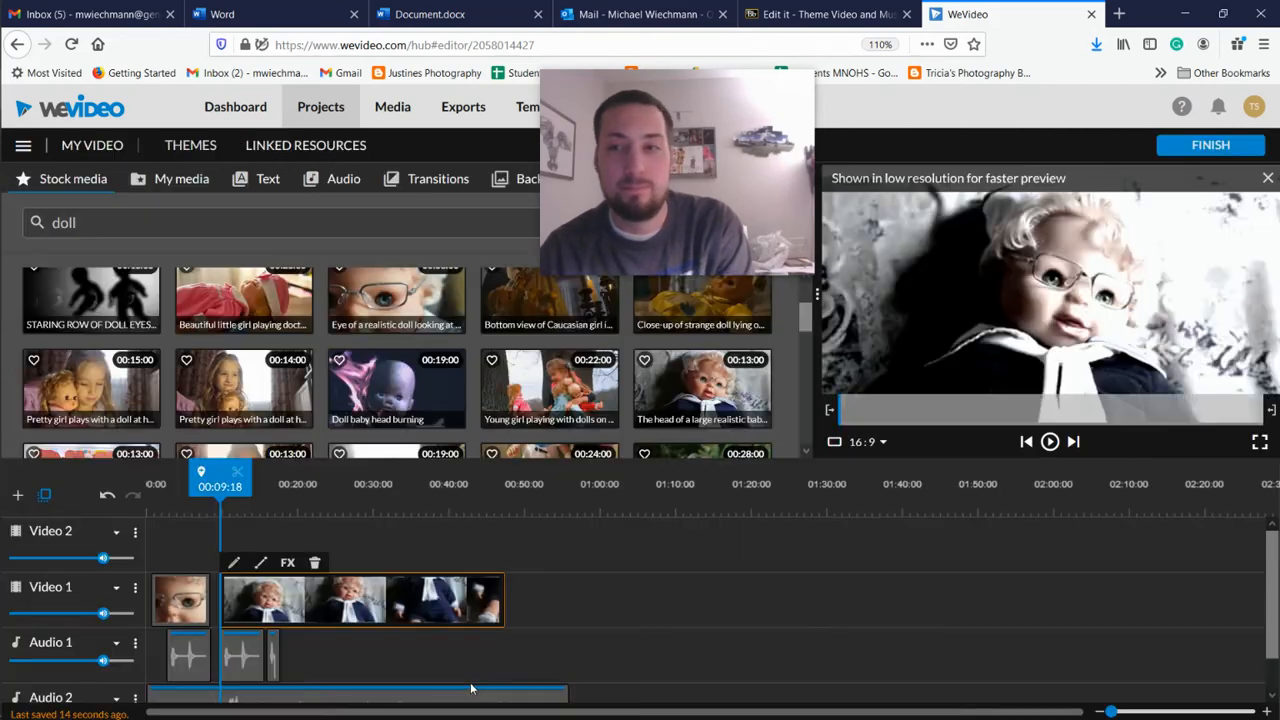
# Play the timeline from just before the slowed baby doll clip to about 00:17:03.
pyautogui.moveTo(222, 489); pyautogui.dragTo(214, 488)
pyautogui.press('space')
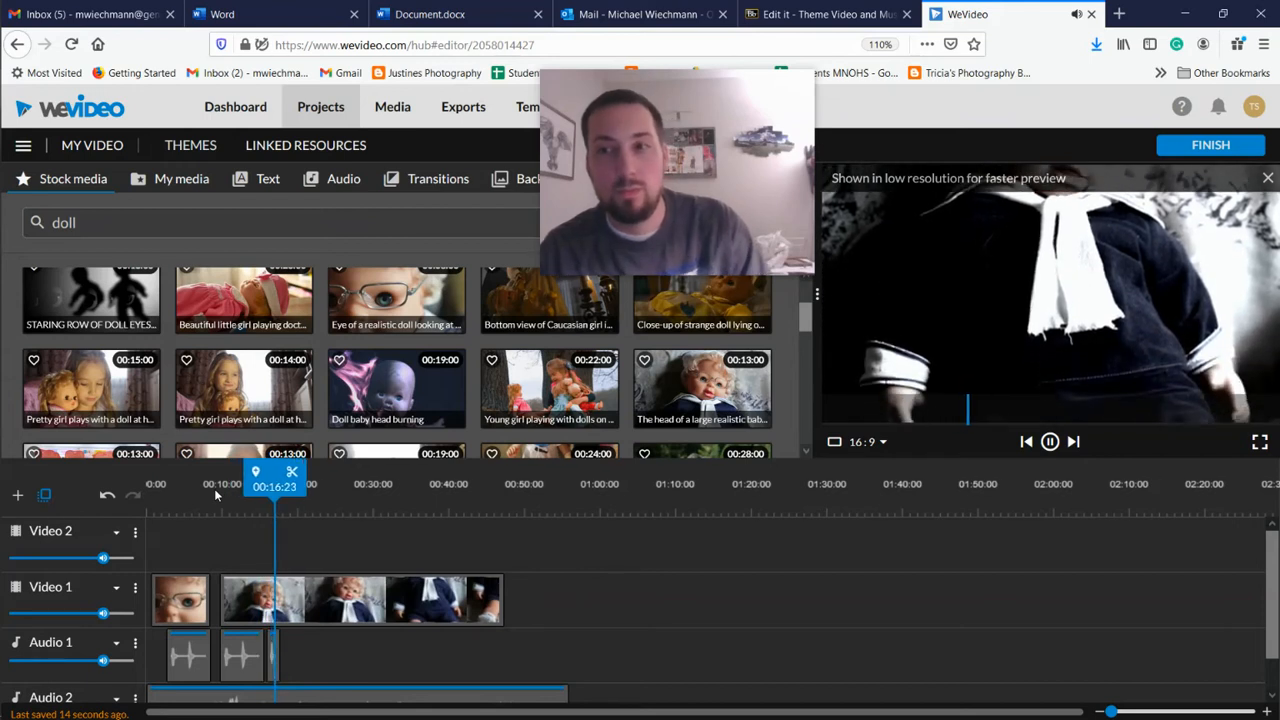
pyautogui.press('space')
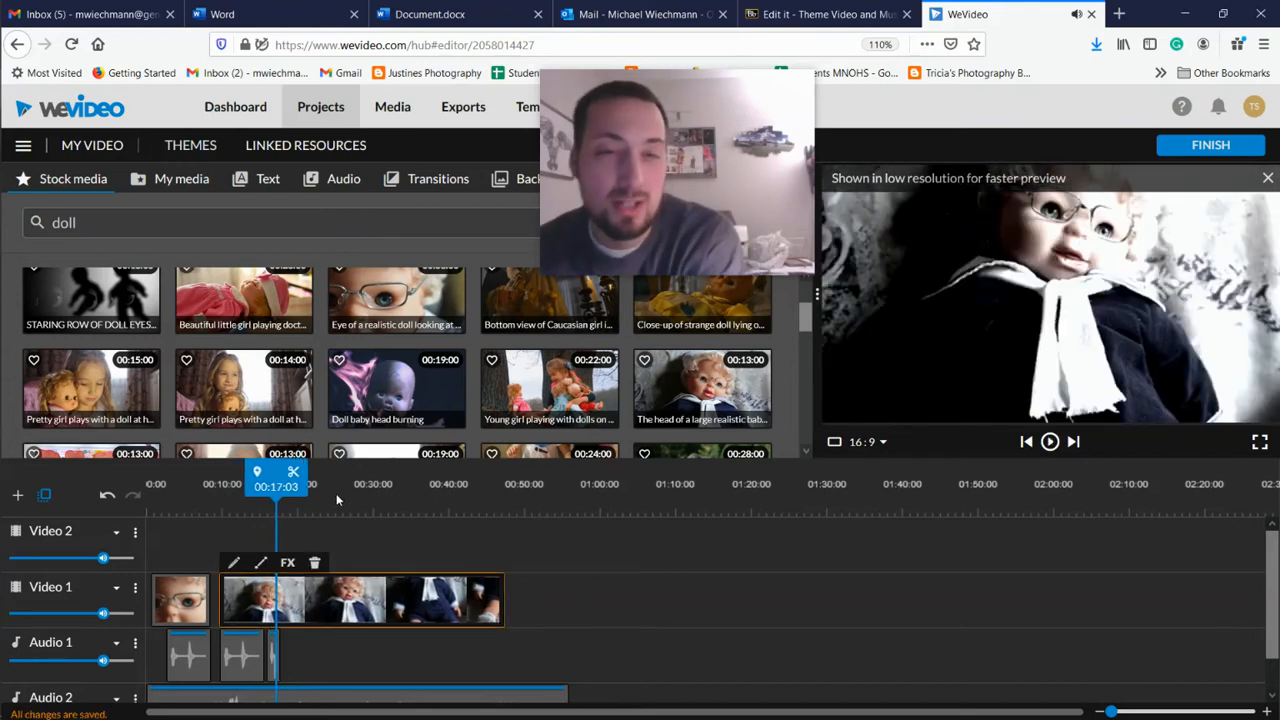
# Search the stock media for "dog" and add the Australian Shepherd clip to Video 2, aligned with the start of the baby doll clip.
pyautogui.scroll(2, 378, 398)
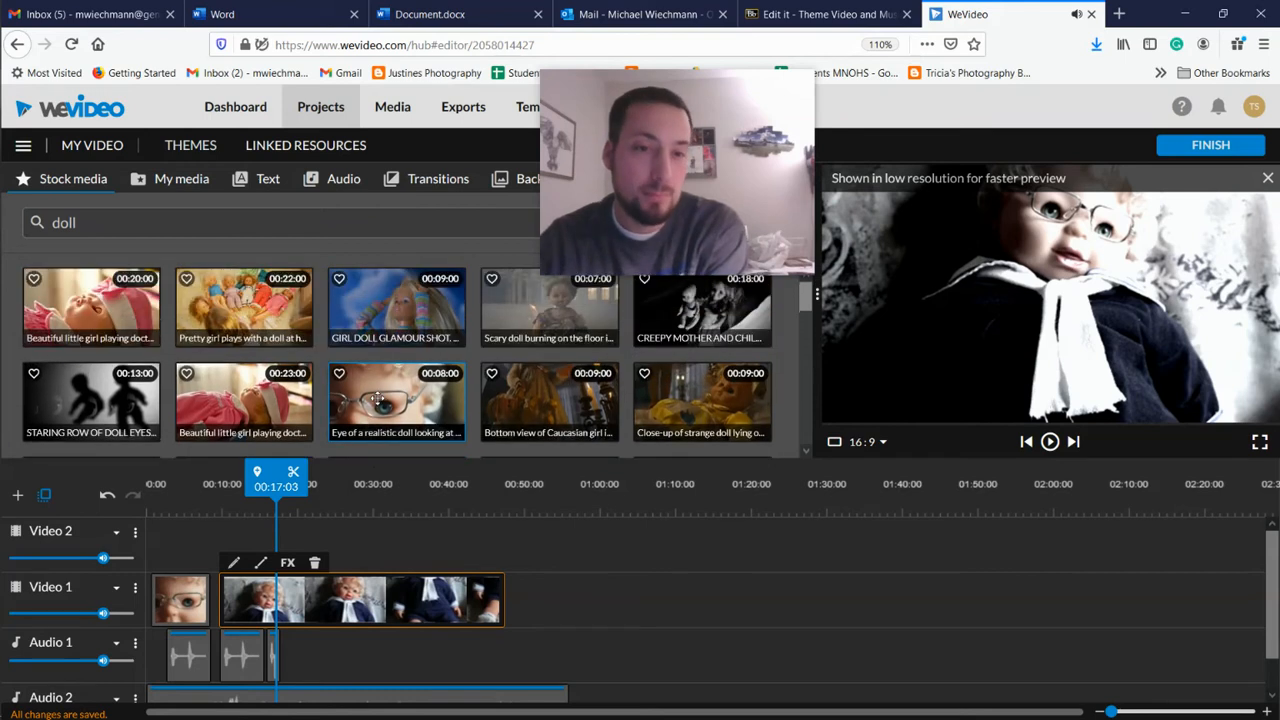
pyautogui.doubleClick(215, 216)
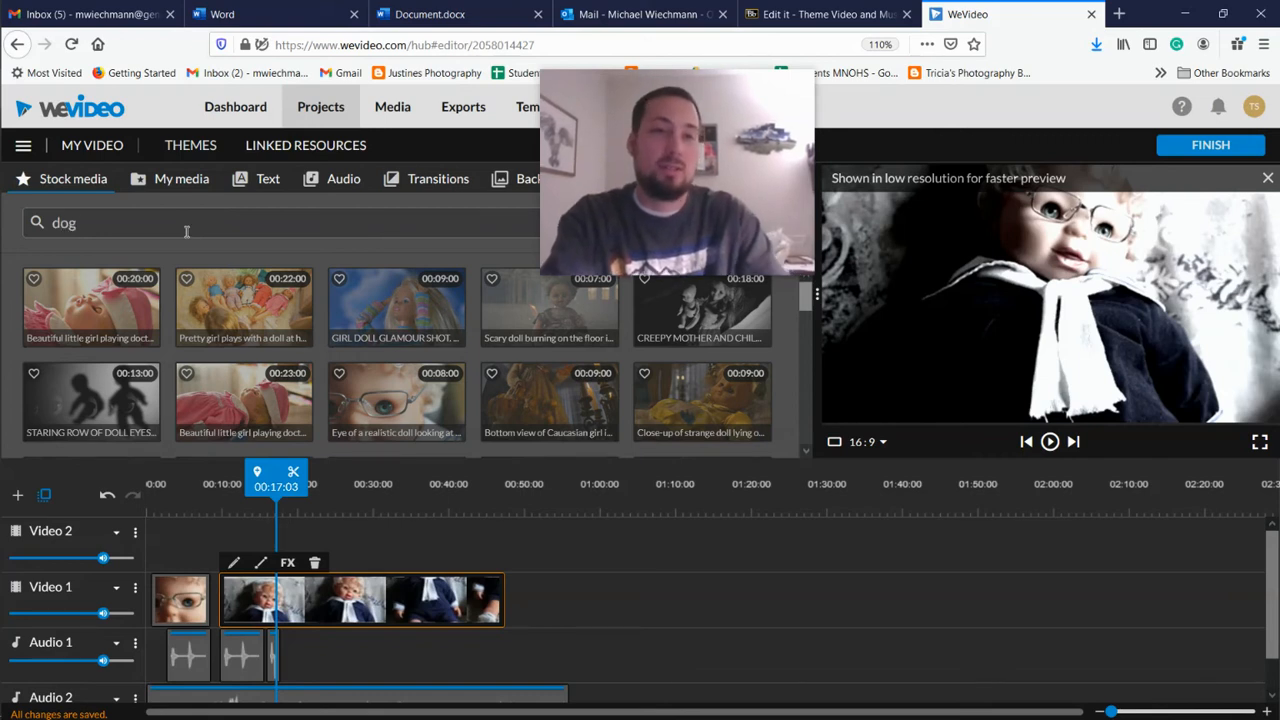
pyautogui.write('dog')
pyautogui.press('Return')
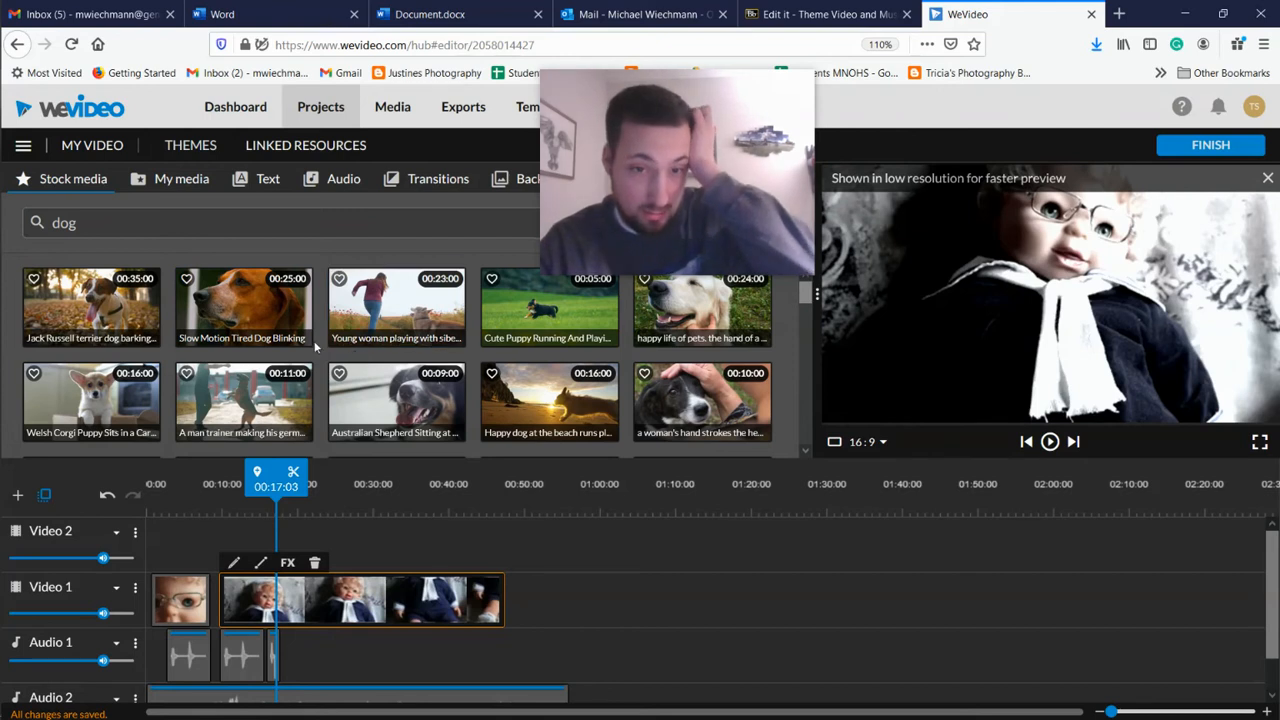
pyautogui.moveTo(385, 385); pyautogui.dragTo(248, 544)
# Preview the dog clip in the timeline and shift it on Video 2 to start at about 00:11:07.
pyautogui.press('space')
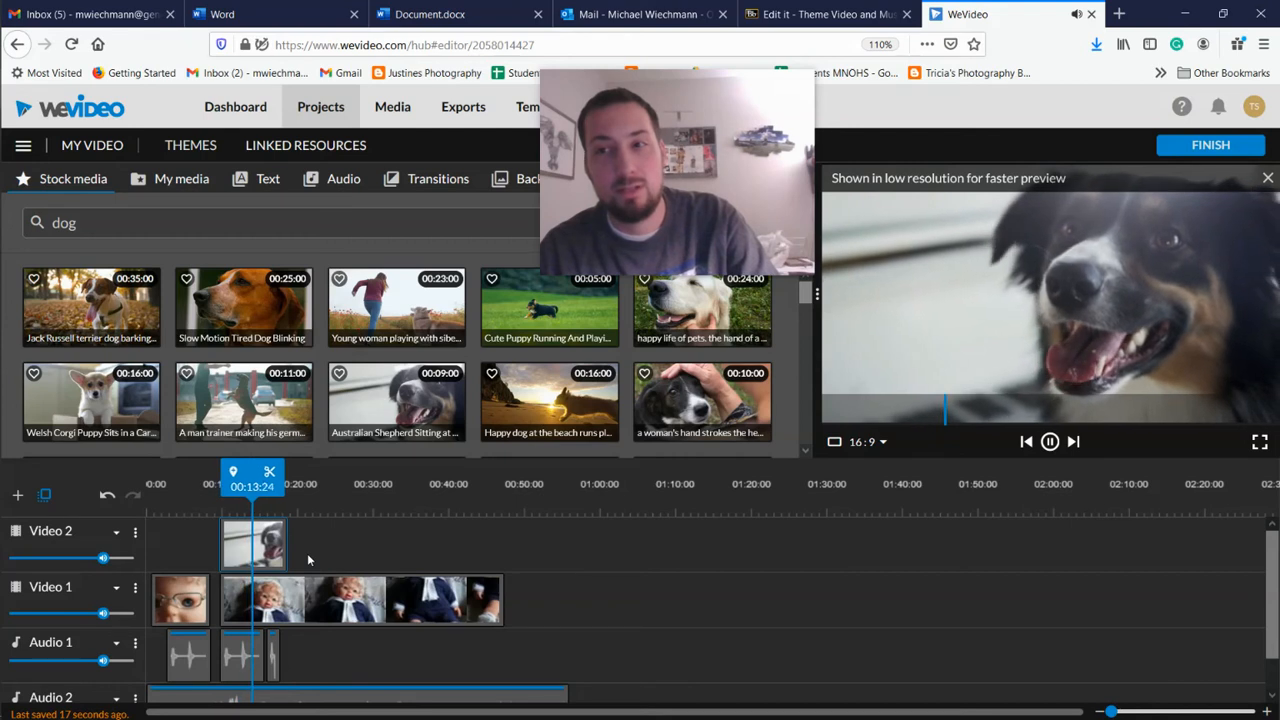
pyautogui.press('space')
pyautogui.moveTo(254, 551); pyautogui.dragTo(264, 548)
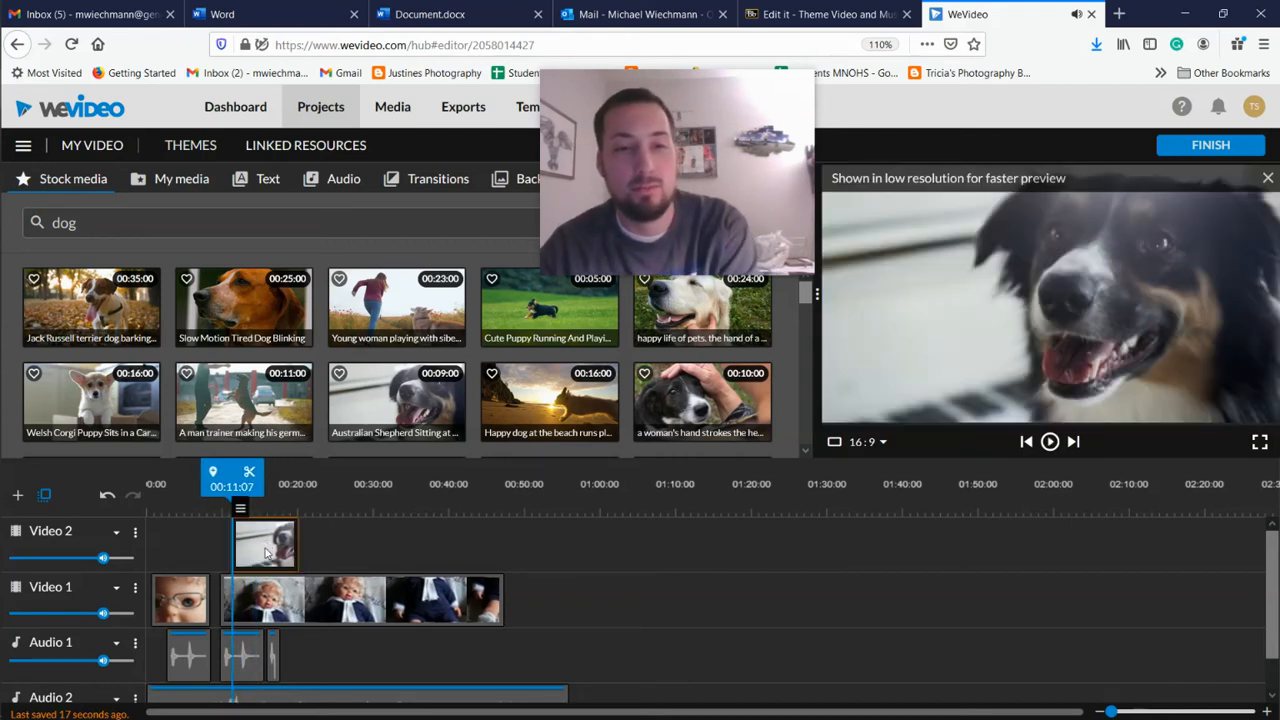
# Slow the Australian Shepherd clip to -3x, key out its light background color dadfdd, and save the changes.
pyautogui.doubleClick(264, 548)
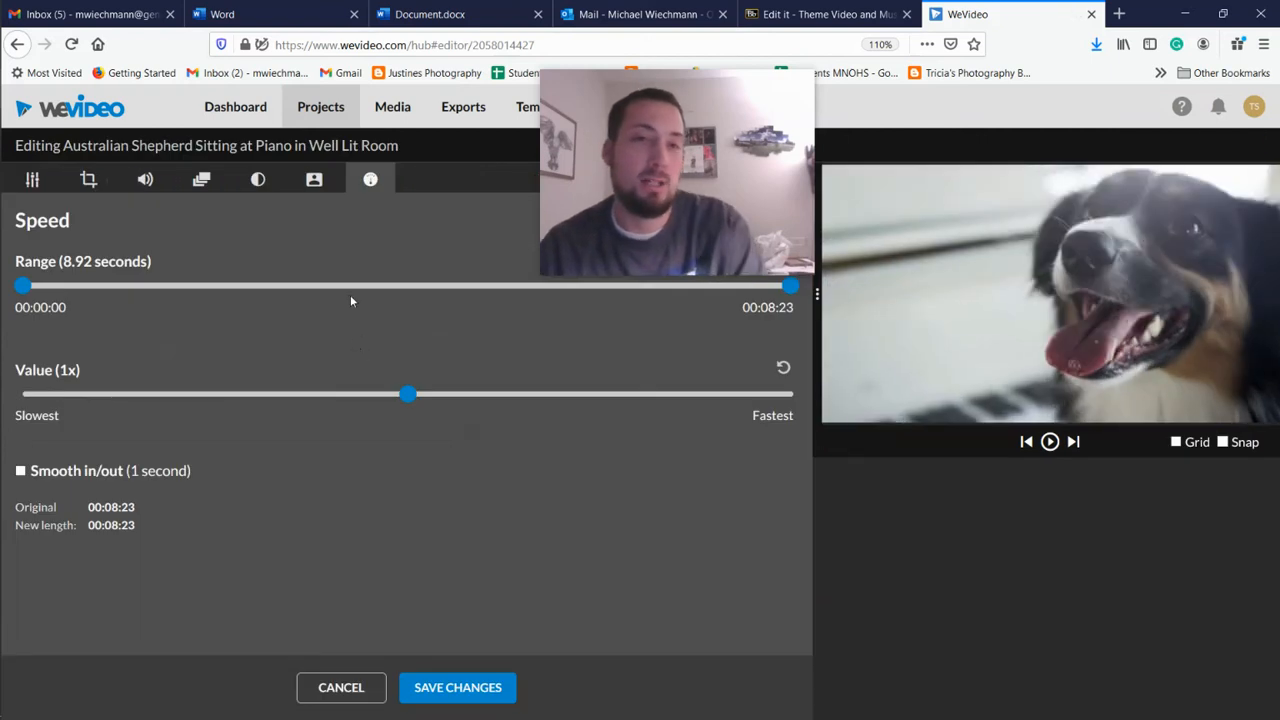
pyautogui.moveTo(405, 398); pyautogui.dragTo(322, 396)
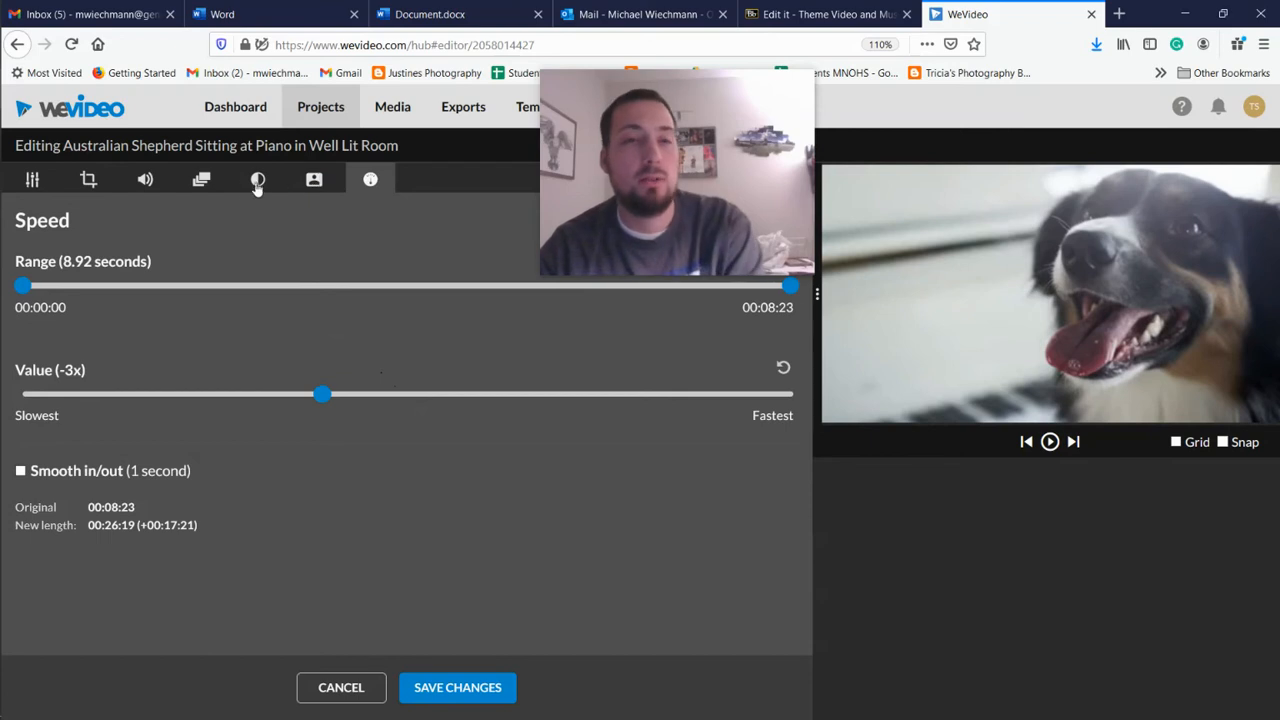
pyautogui.click(315, 181)
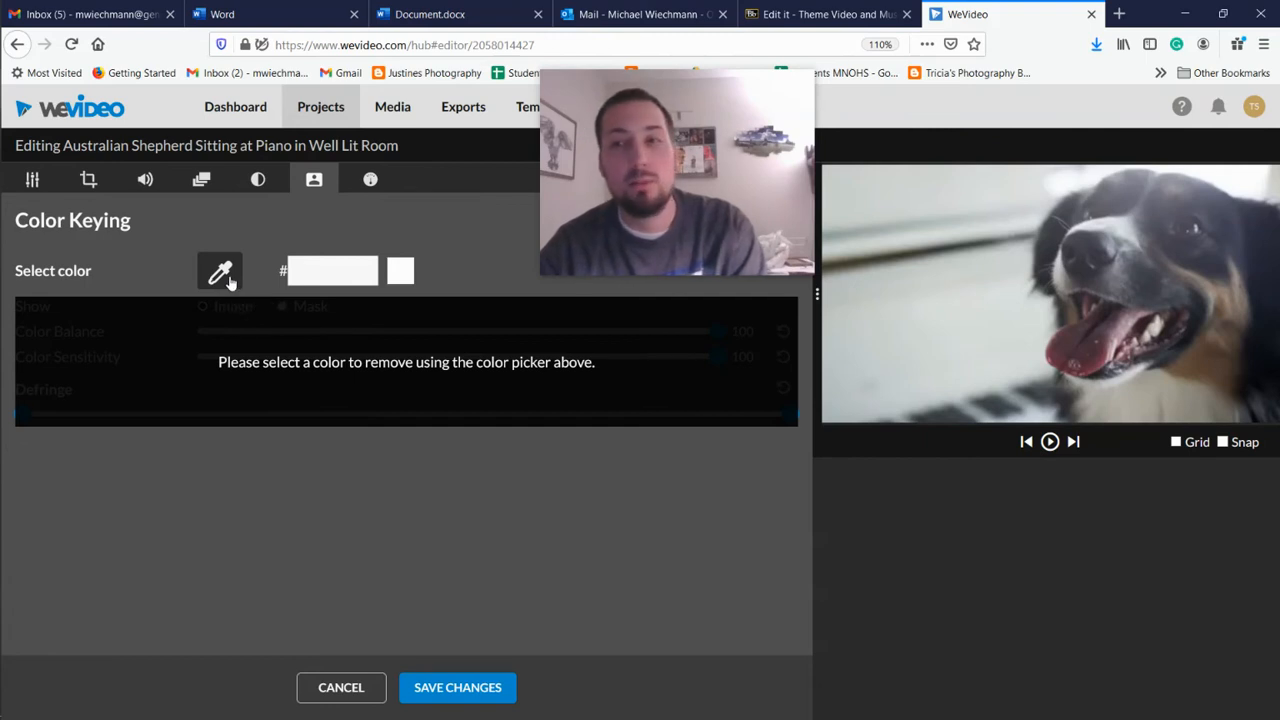
pyautogui.click(999, 302)
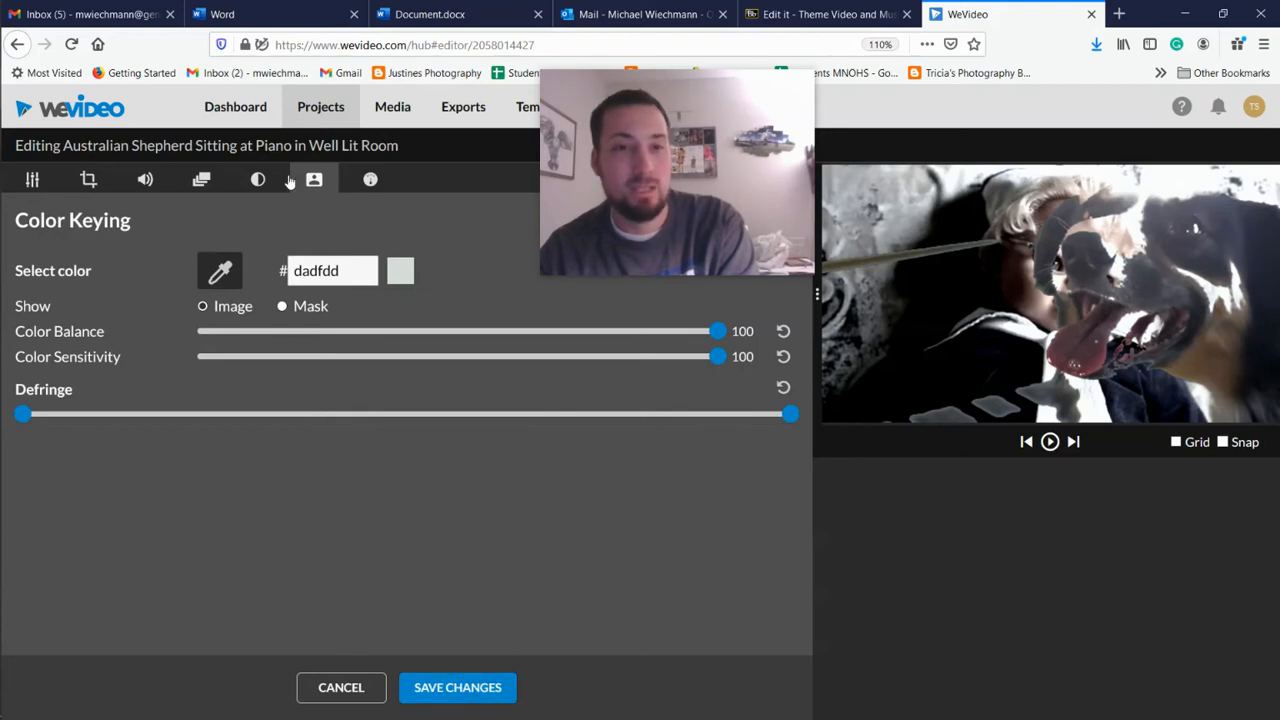
pyautogui.click(202, 184)
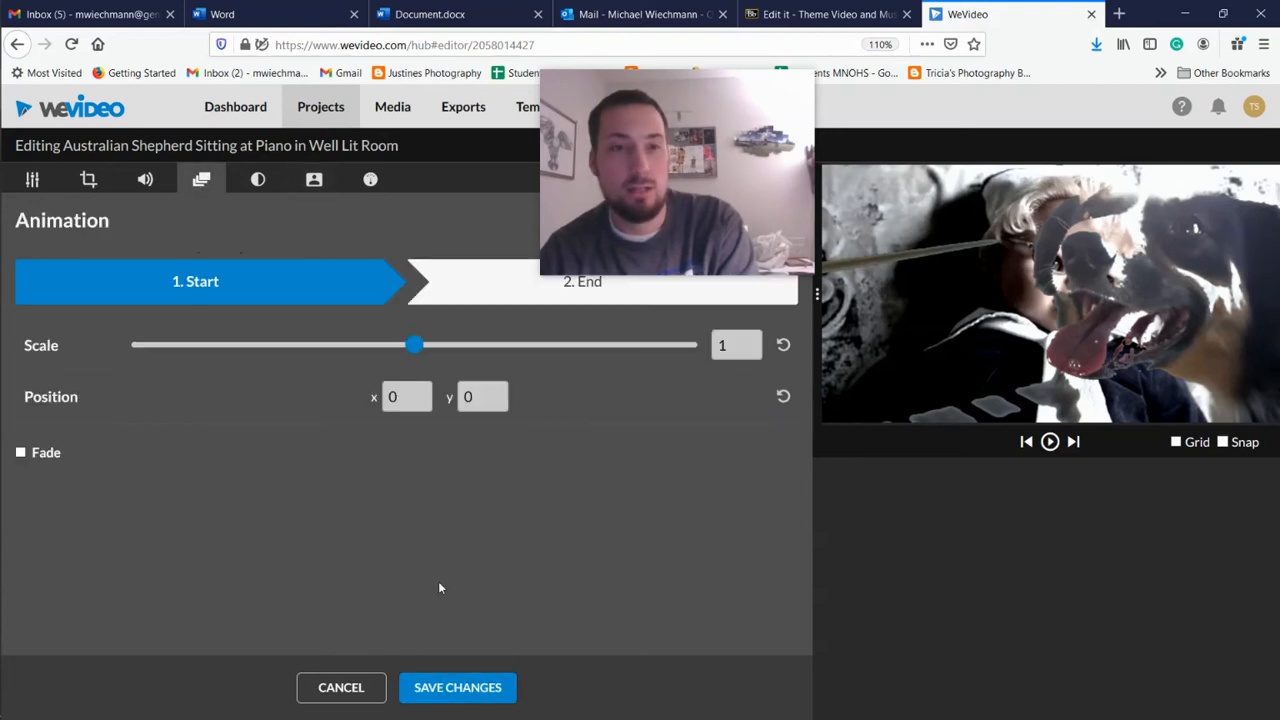
pyautogui.click(457, 687)
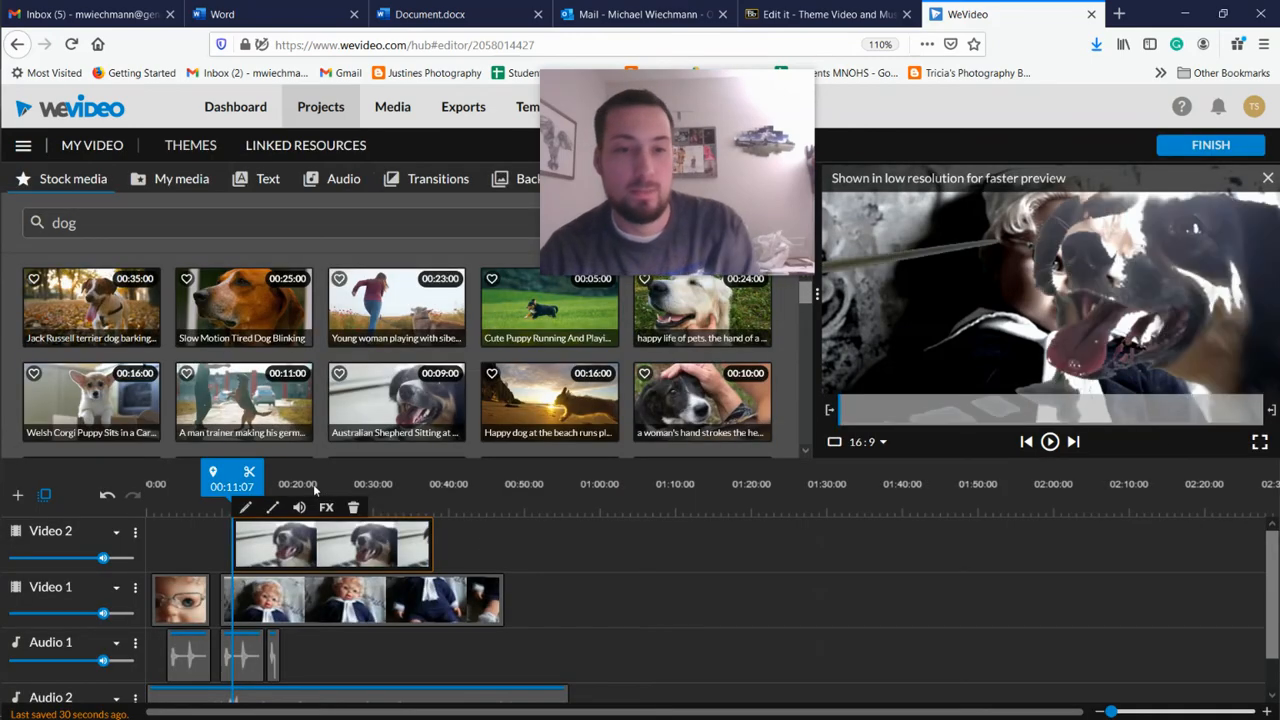
# Shift the Australian Shepherd clip on Video 2 to start at about 00:09:17 with the baby doll clip, and play the result.
pyautogui.moveTo(251, 483); pyautogui.dragTo(236, 482)
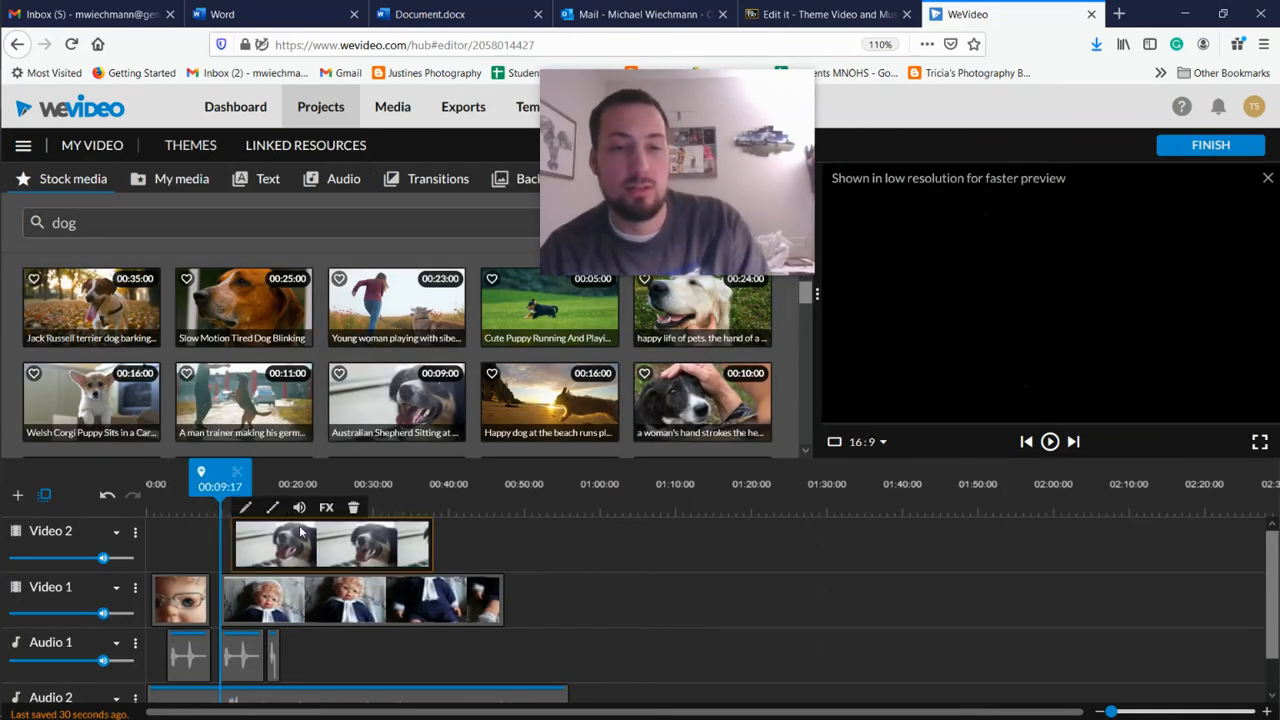
pyautogui.moveTo(290, 537); pyautogui.dragTo(282, 537)
pyautogui.press('space')
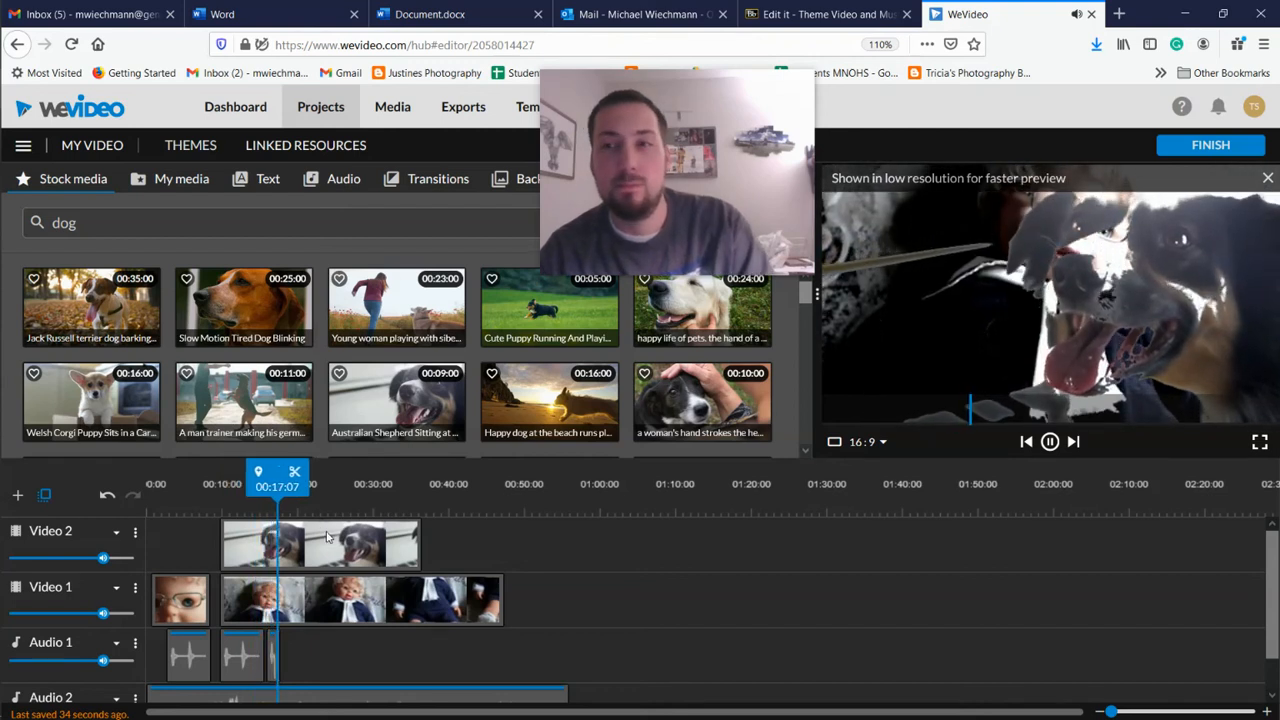
pyautogui.click(326, 537)
pyautogui.click(326, 537)
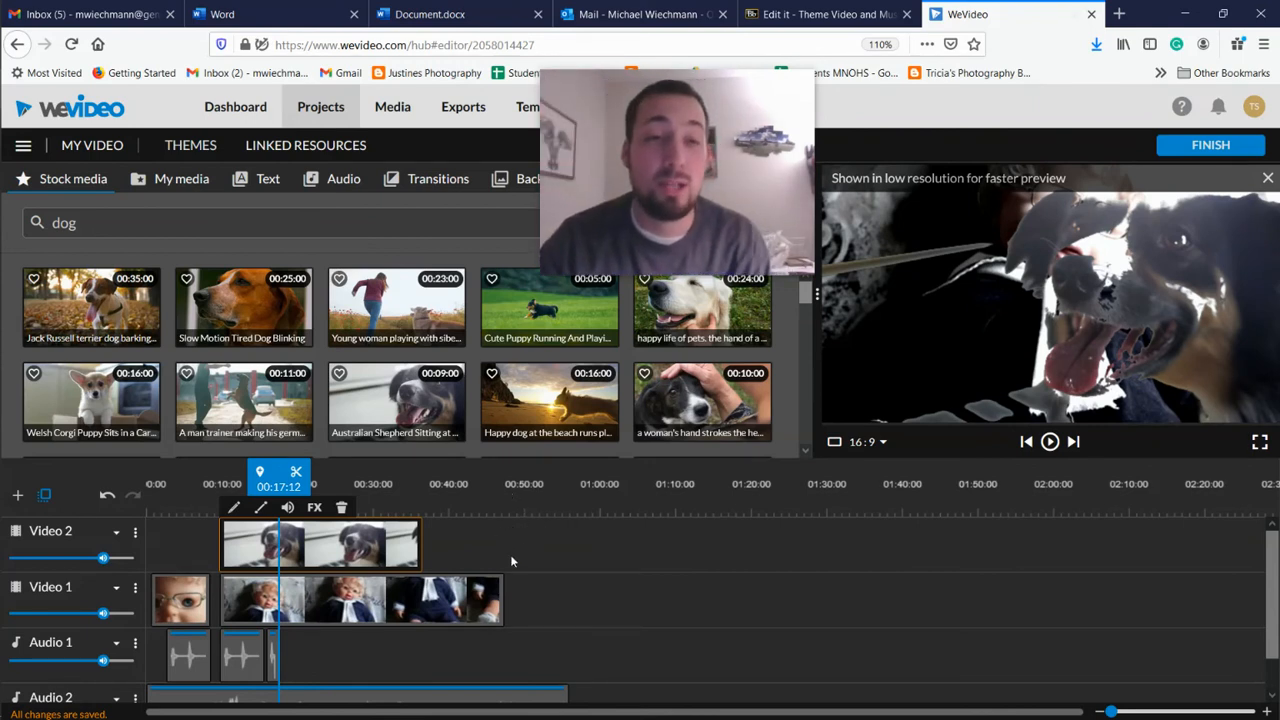
pyautogui.scroll(-1, 479, 556)
pyautogui.scroll(1, 479, 556)
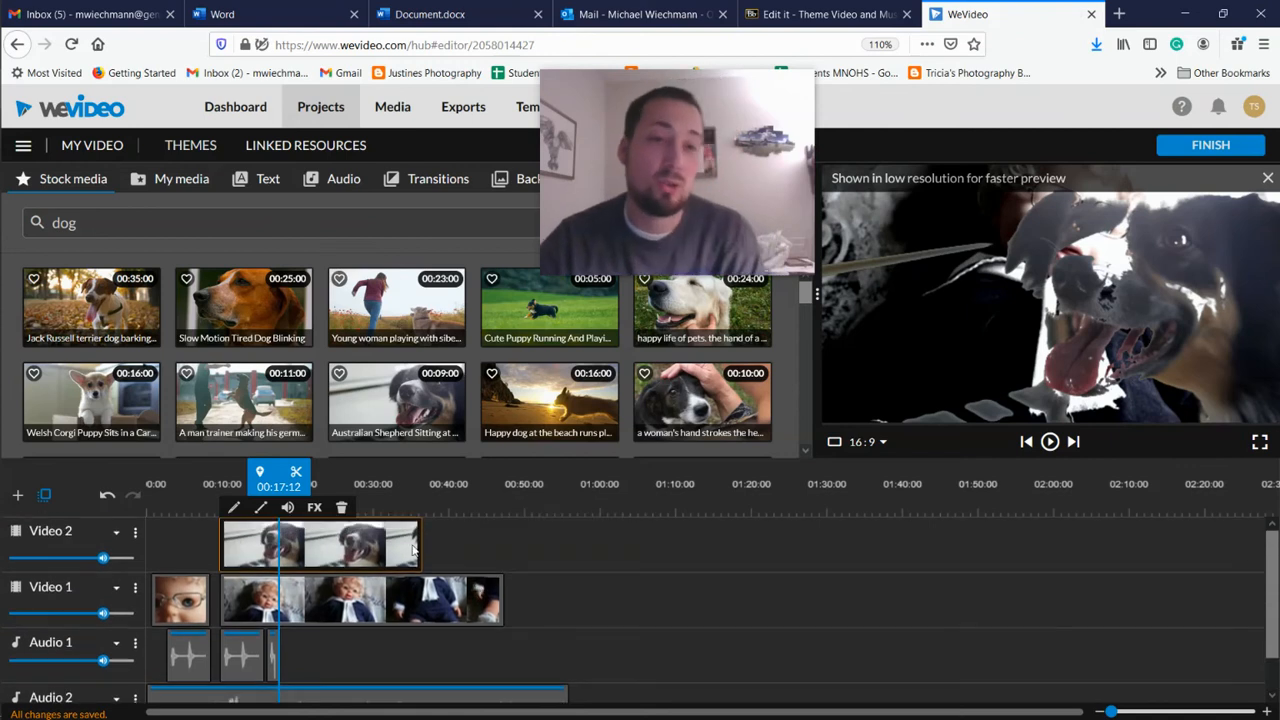
# Open the Australian Shepherd clip for editing, look over its animation, volume and crop settings, and bring up its transform settings.
pyautogui.doubleClick(356, 555)
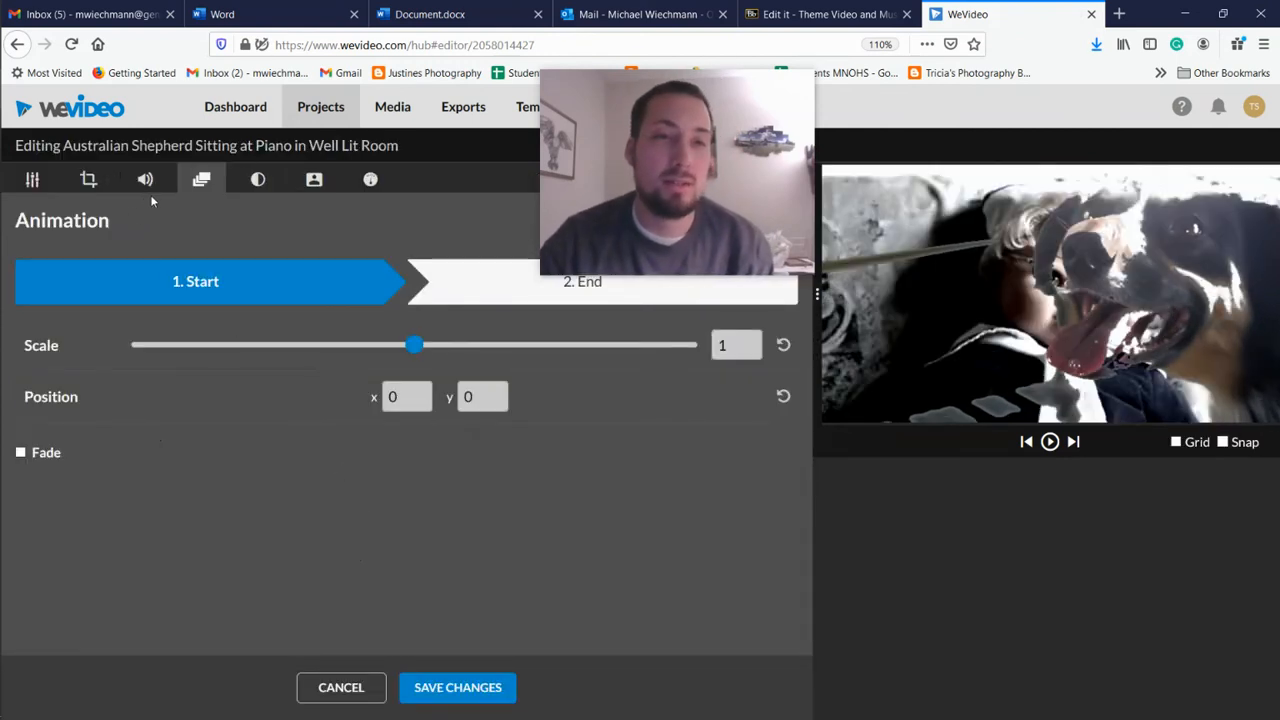
pyautogui.click(145, 181)
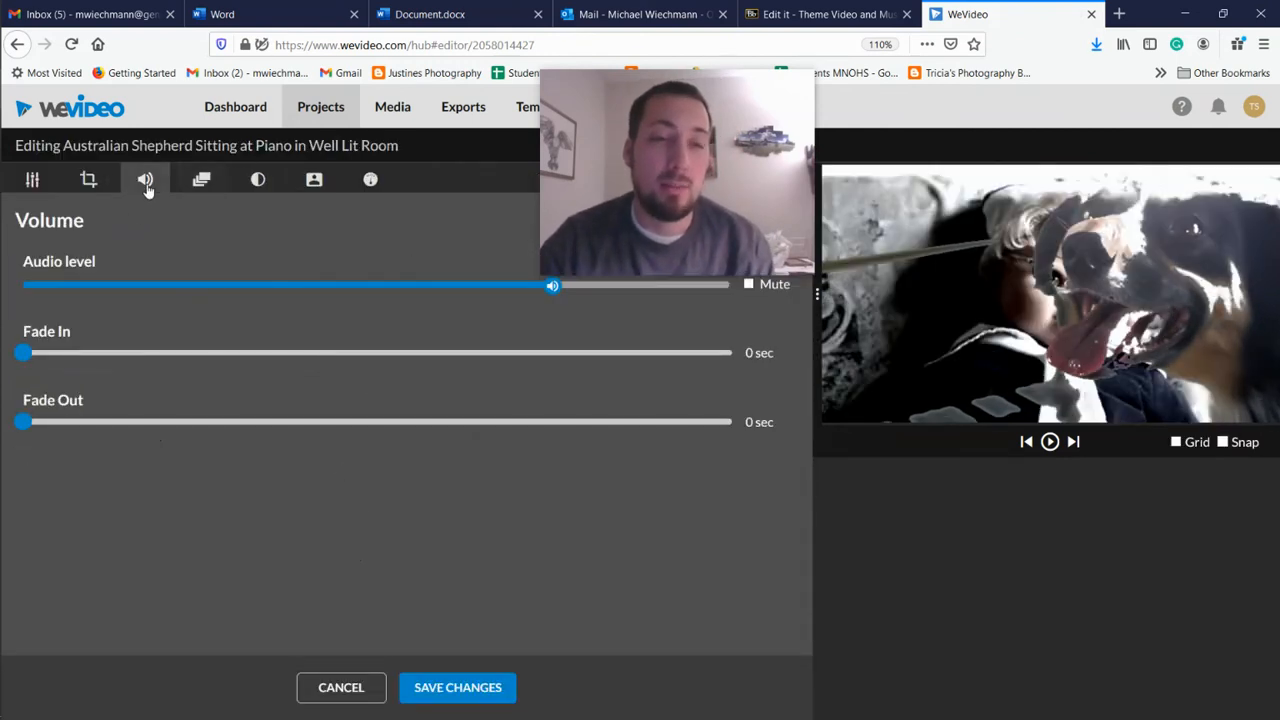
pyautogui.click(89, 181)
pyautogui.click(47, 186)
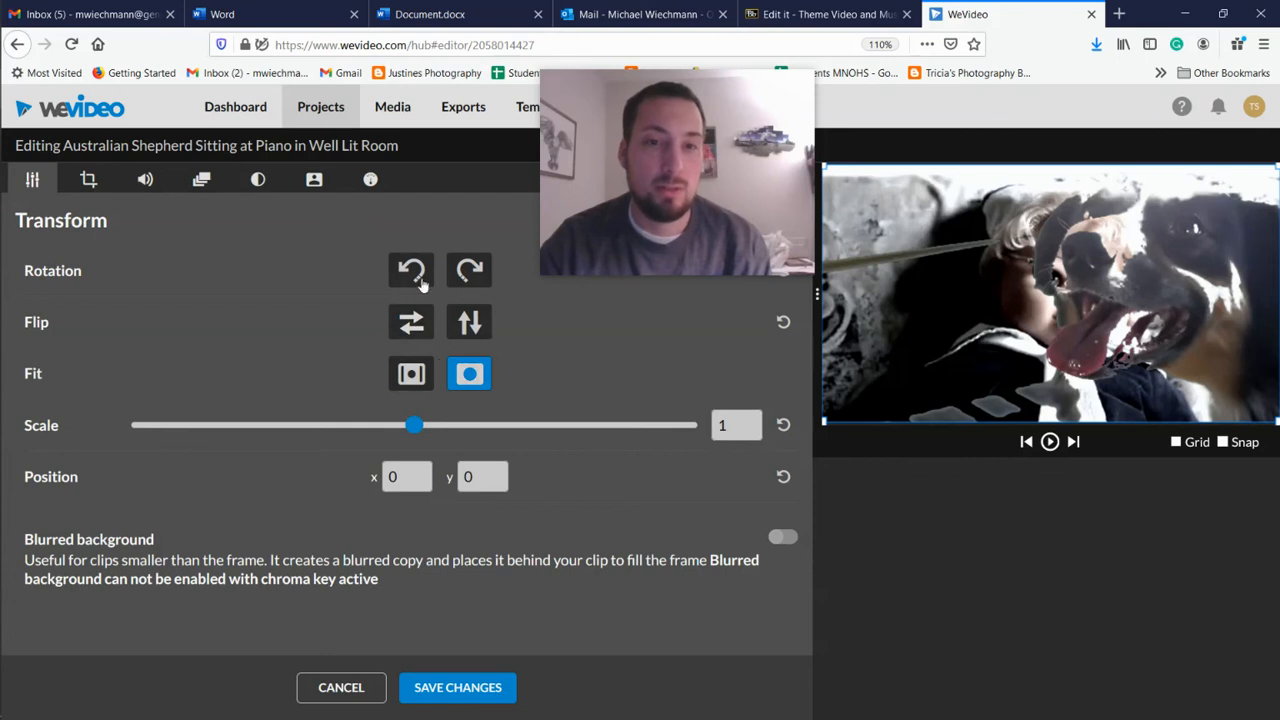
# Try rotating the Australian Shepherd clip counterclockwise in quarter turns through a full circle.
pyautogui.click(421, 284)
pyautogui.click(419, 281)
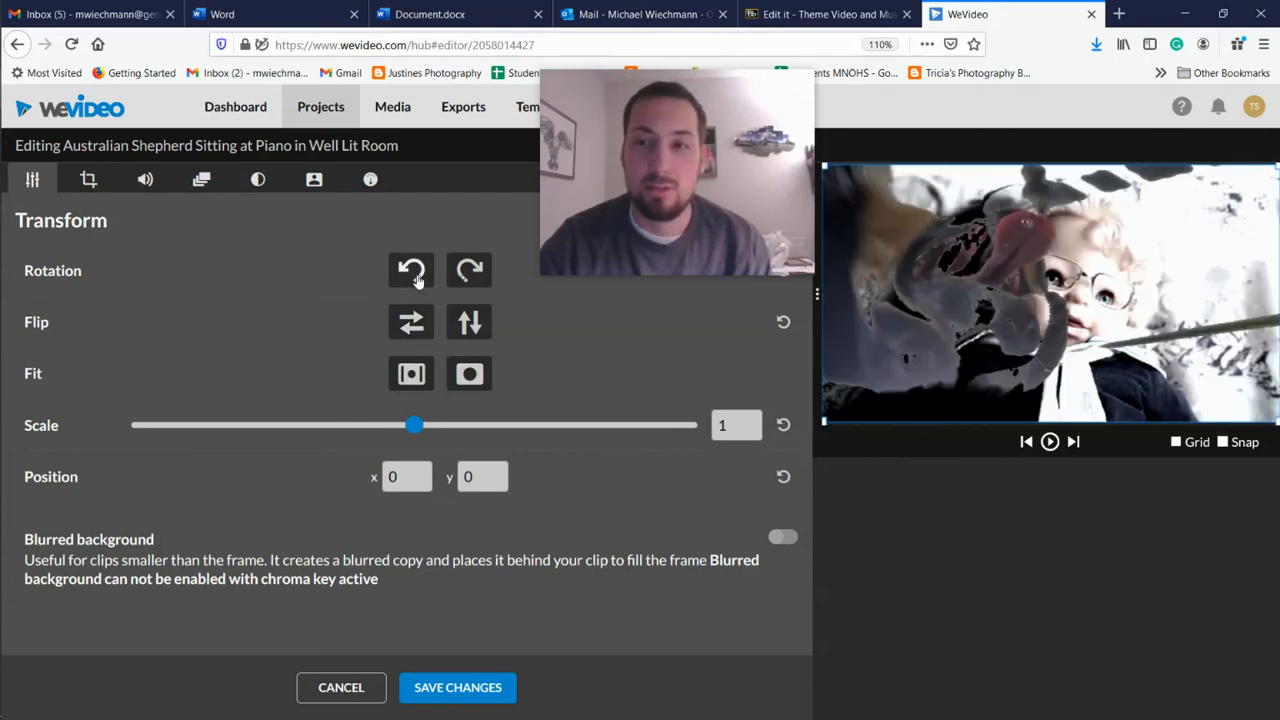
pyautogui.click(418, 281)
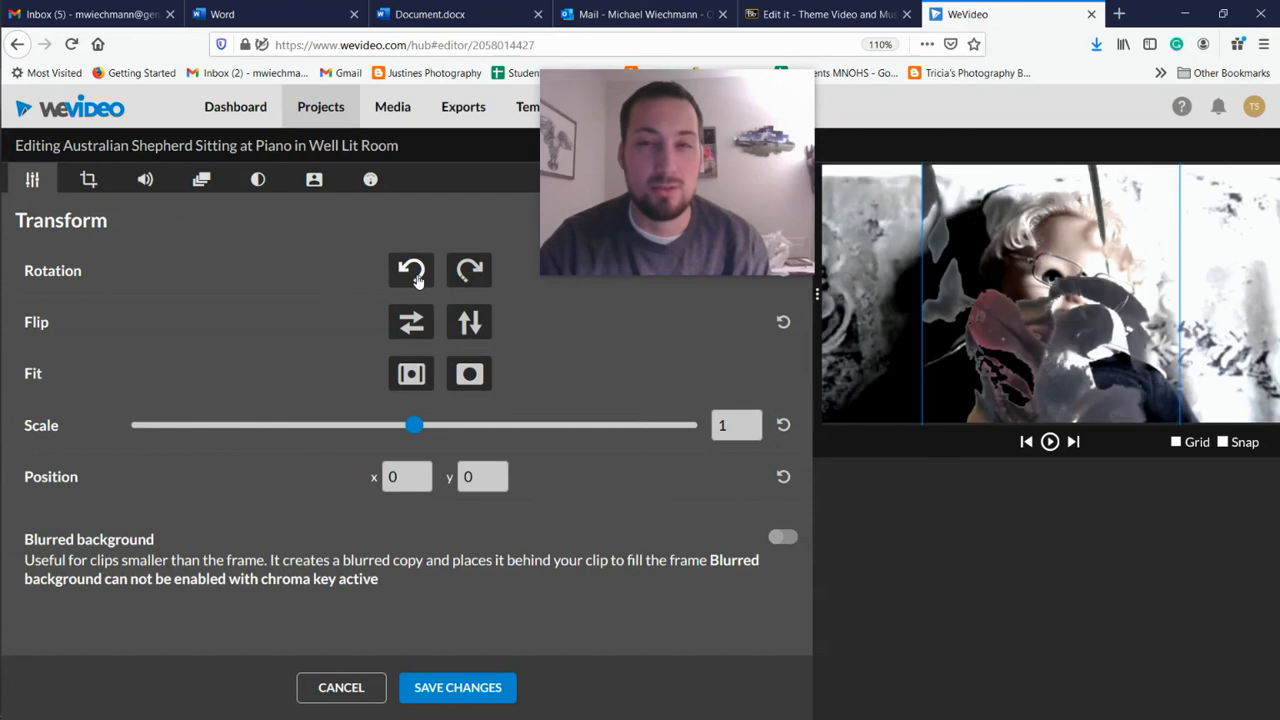
pyautogui.click(418, 281)
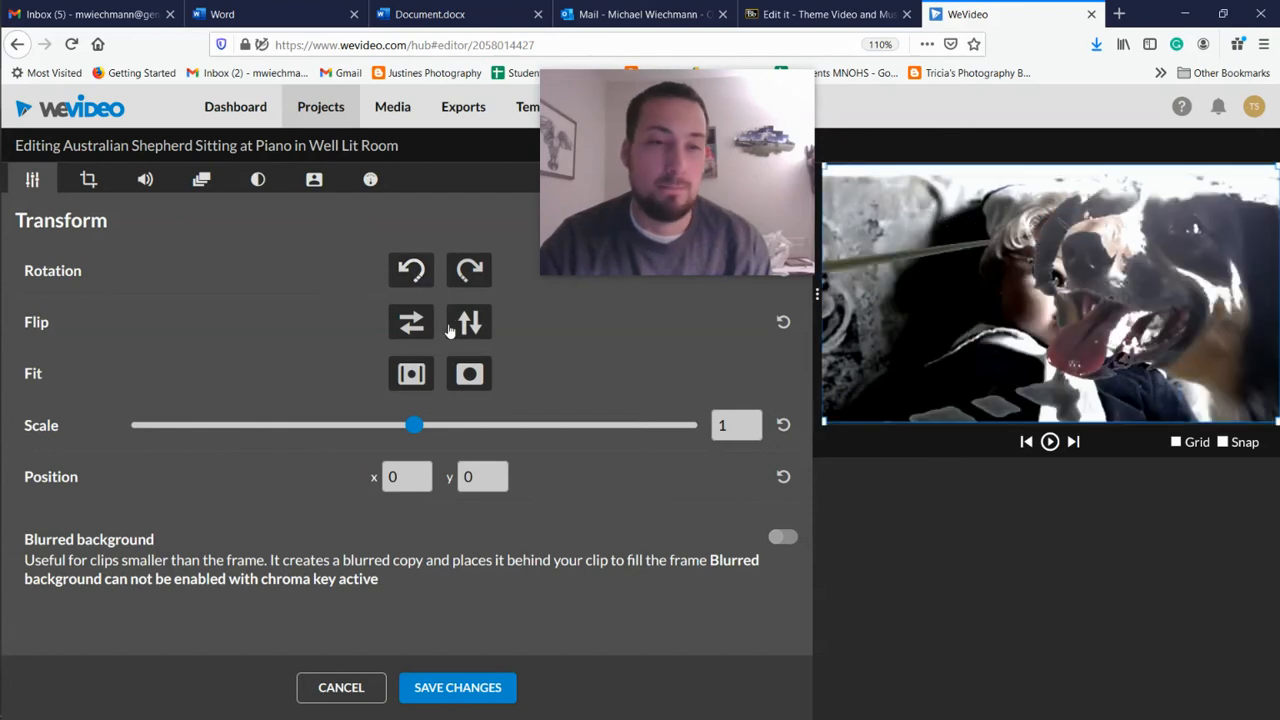
# Scale the Australian Shepherd clip to 0.52, position it at x 837, y 335 beside the doll's face, and save the changes.
pyautogui.moveTo(377, 430); pyautogui.dragTo(279, 425)
pyautogui.moveTo(982, 302); pyautogui.dragTo(1083, 314)
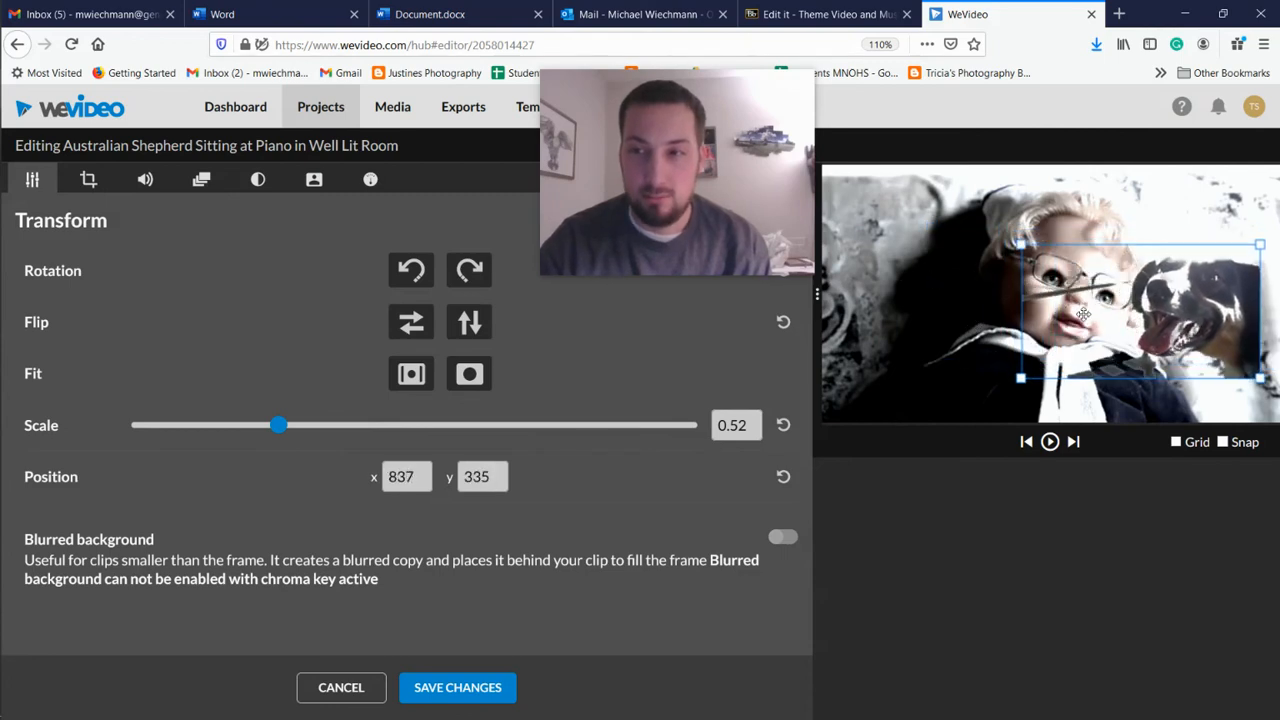
pyautogui.click(482, 686)
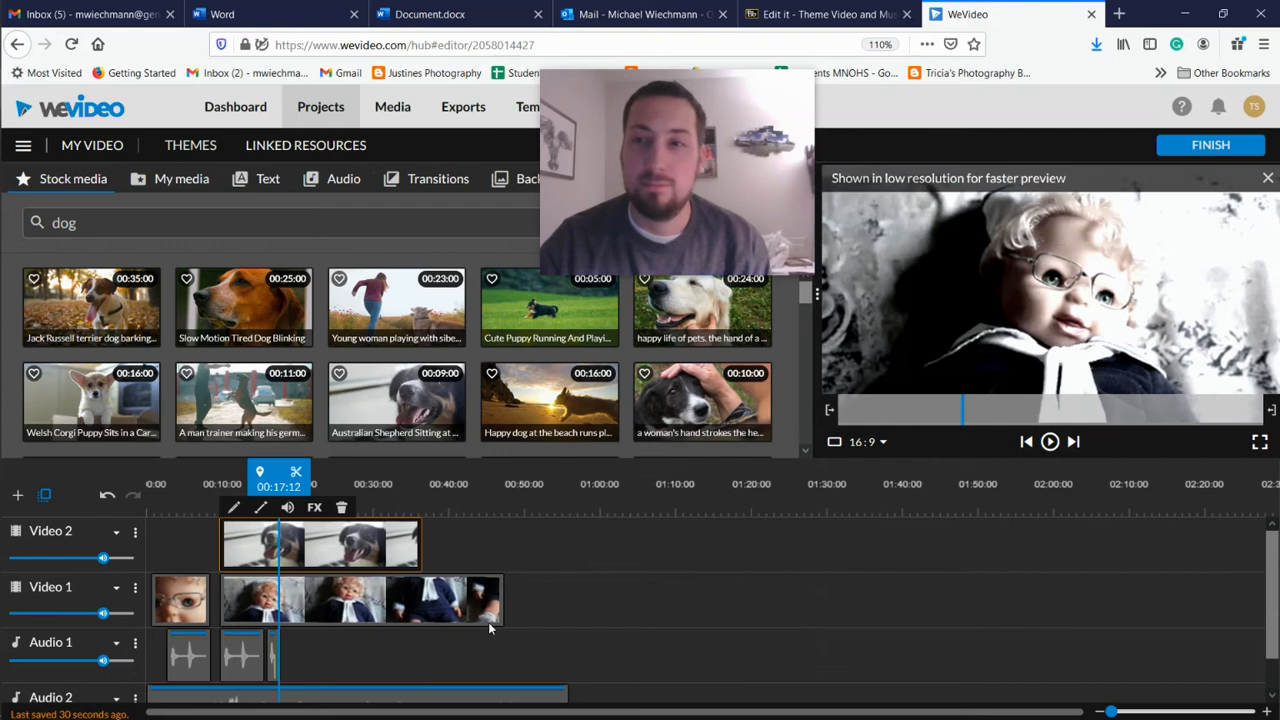
# Play the timeline from about 00:11:11 to 00:13:12, and check the Theme Video requirements on the Blackboard page.
pyautogui.moveTo(262, 487); pyautogui.dragTo(215, 487)
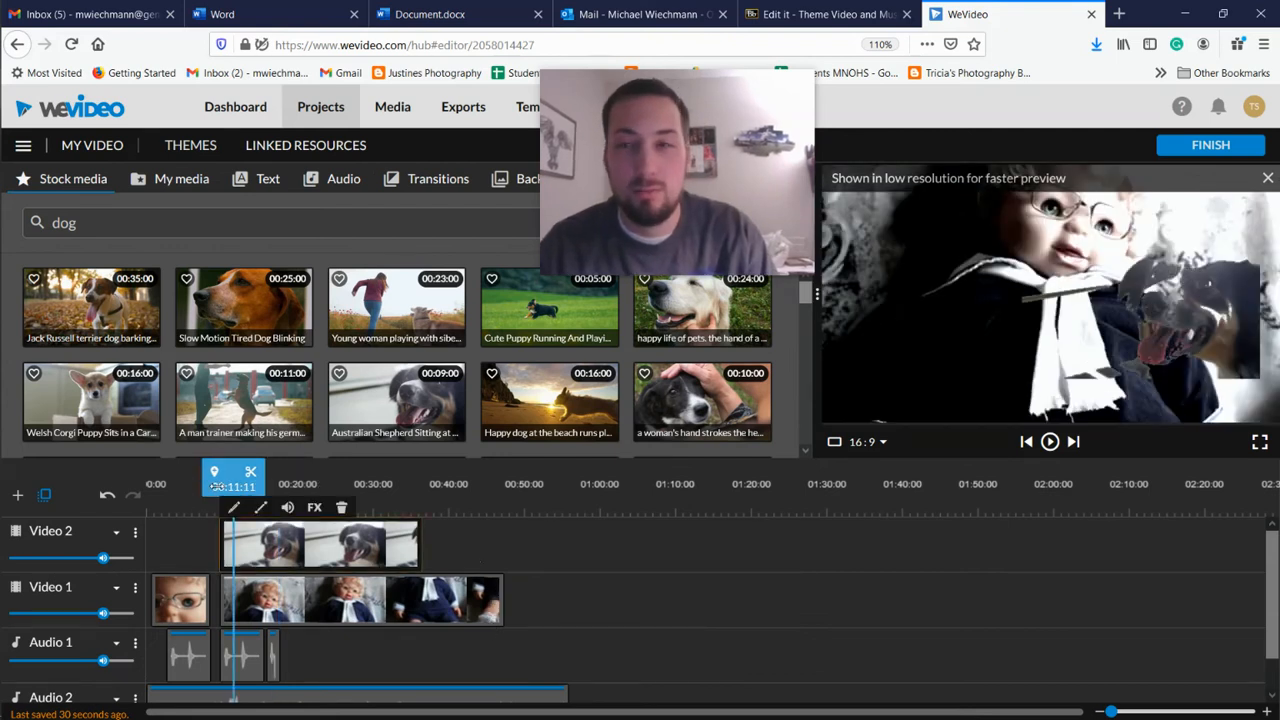
pyautogui.press('space')
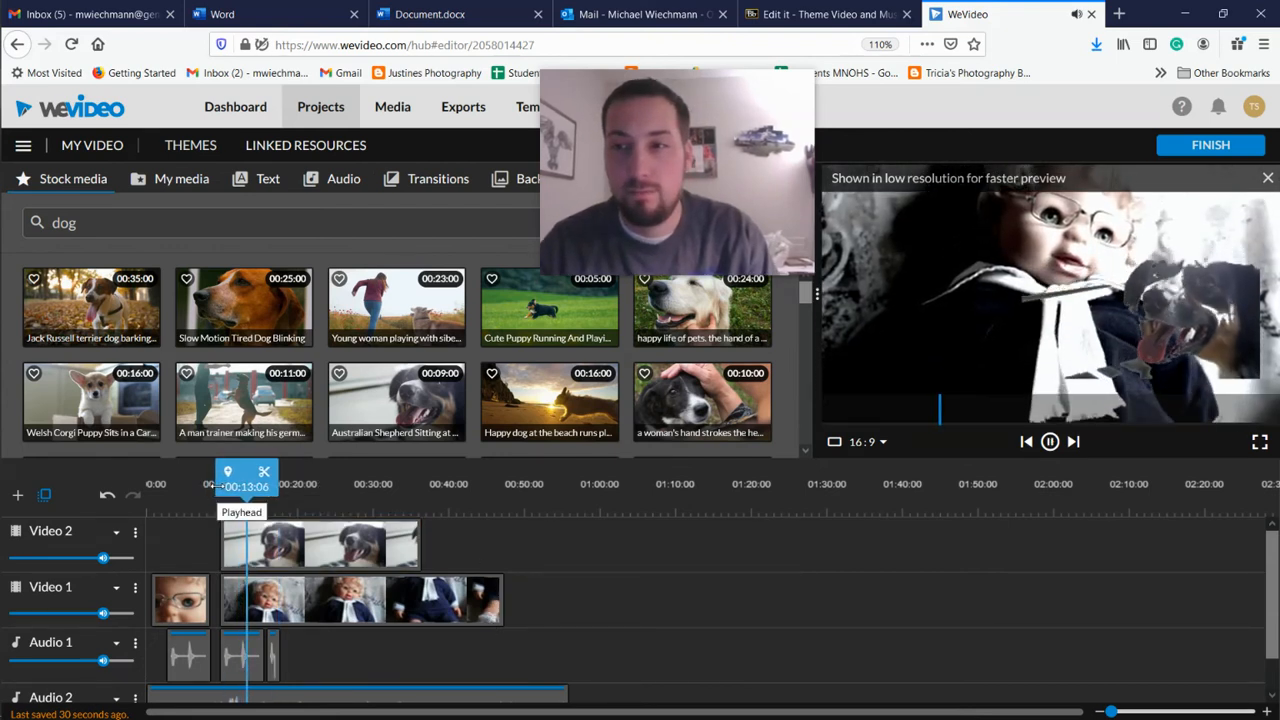
pyautogui.press('space')
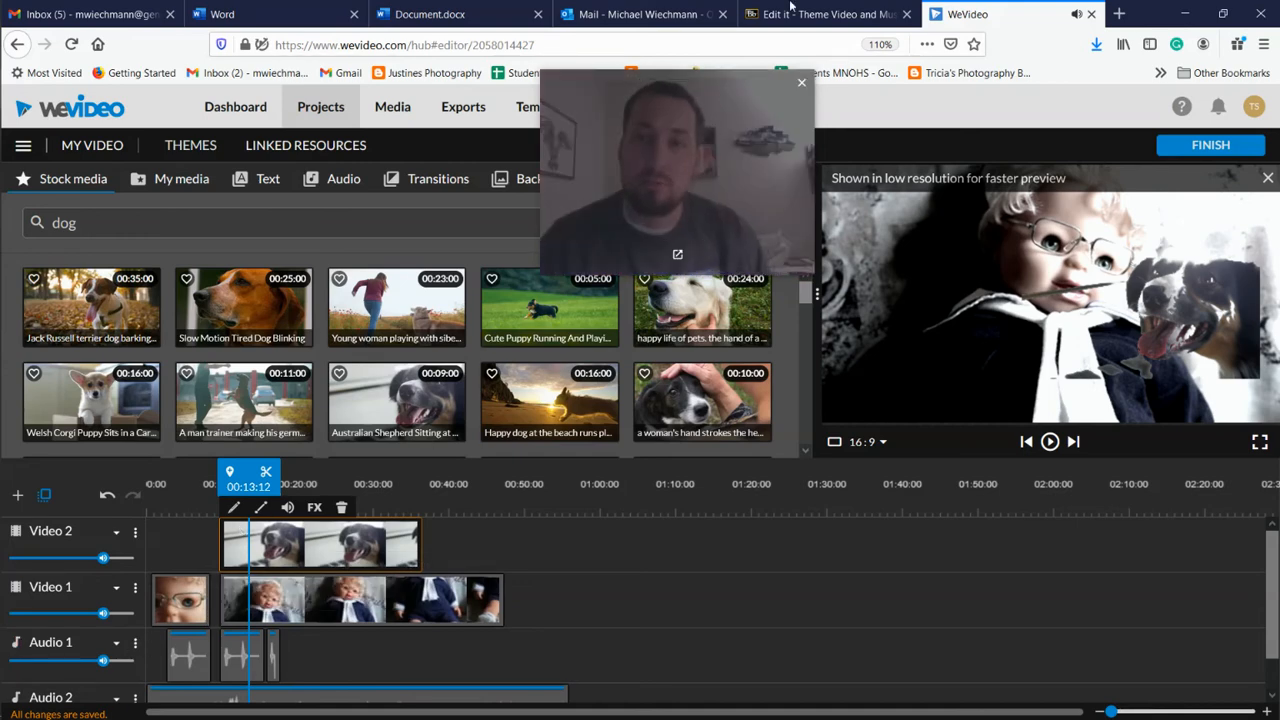
pyautogui.click(818, 12)
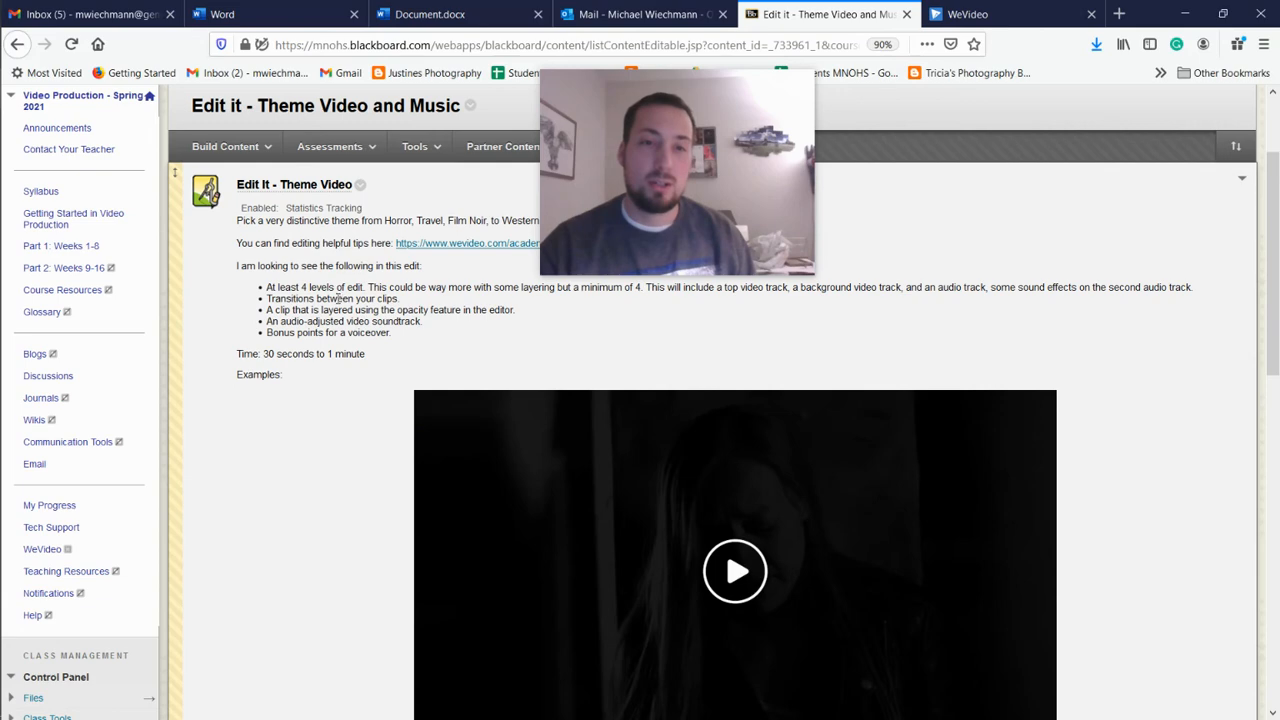
pyautogui.click(965, 14)
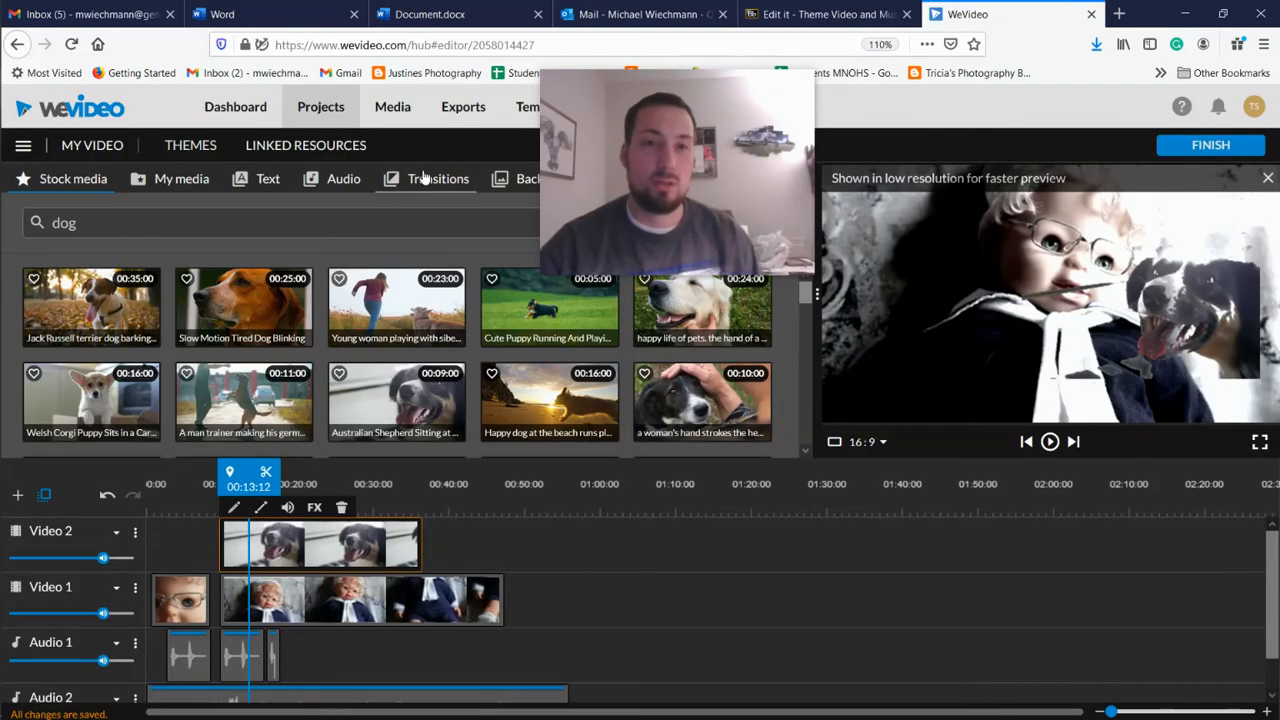
# Move the baby doll clip on Video 1 up against the first clip and add a Standard transition between them.
pyautogui.moveTo(239, 592); pyautogui.dragTo(224, 594)
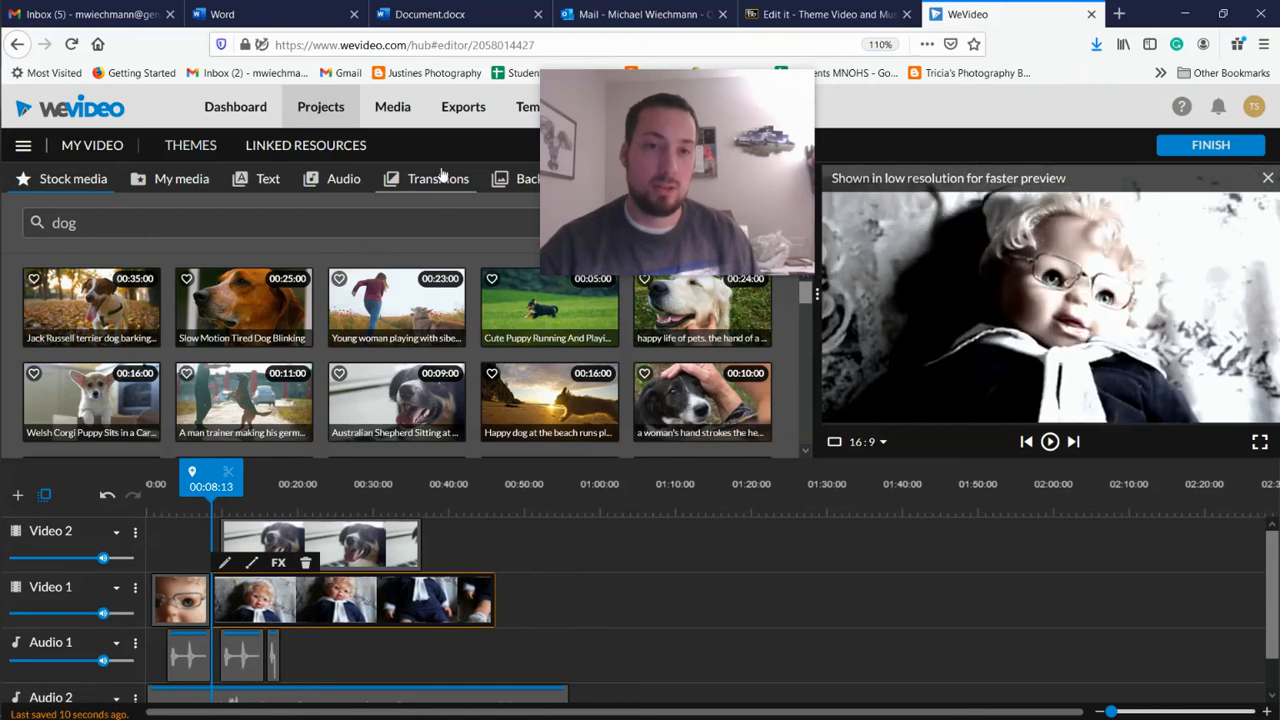
pyautogui.click(443, 177)
pyautogui.moveTo(297, 300); pyautogui.dragTo(222, 596)
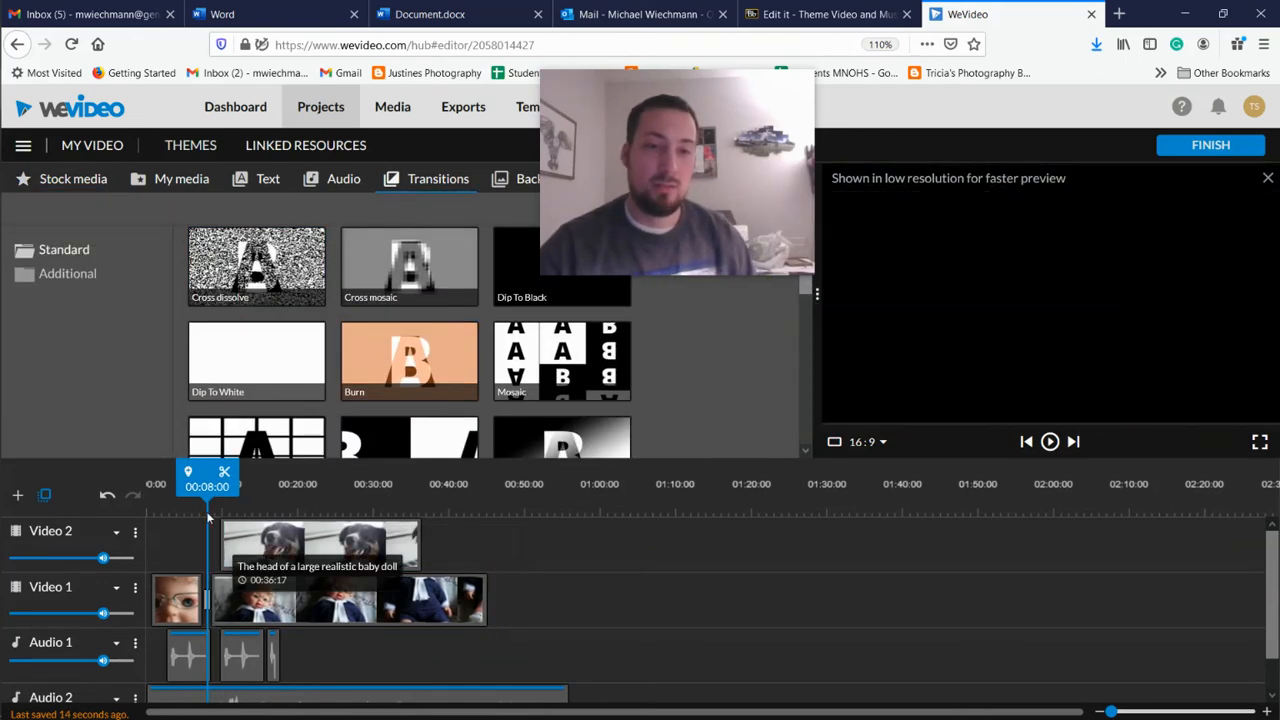
# Play the timeline across the transition on Video 1 to 00:10:01, and review the opacity requirement on the Blackboard assignment page.
pyautogui.moveTo(207, 504); pyautogui.dragTo(194, 500)
pyautogui.press('space')
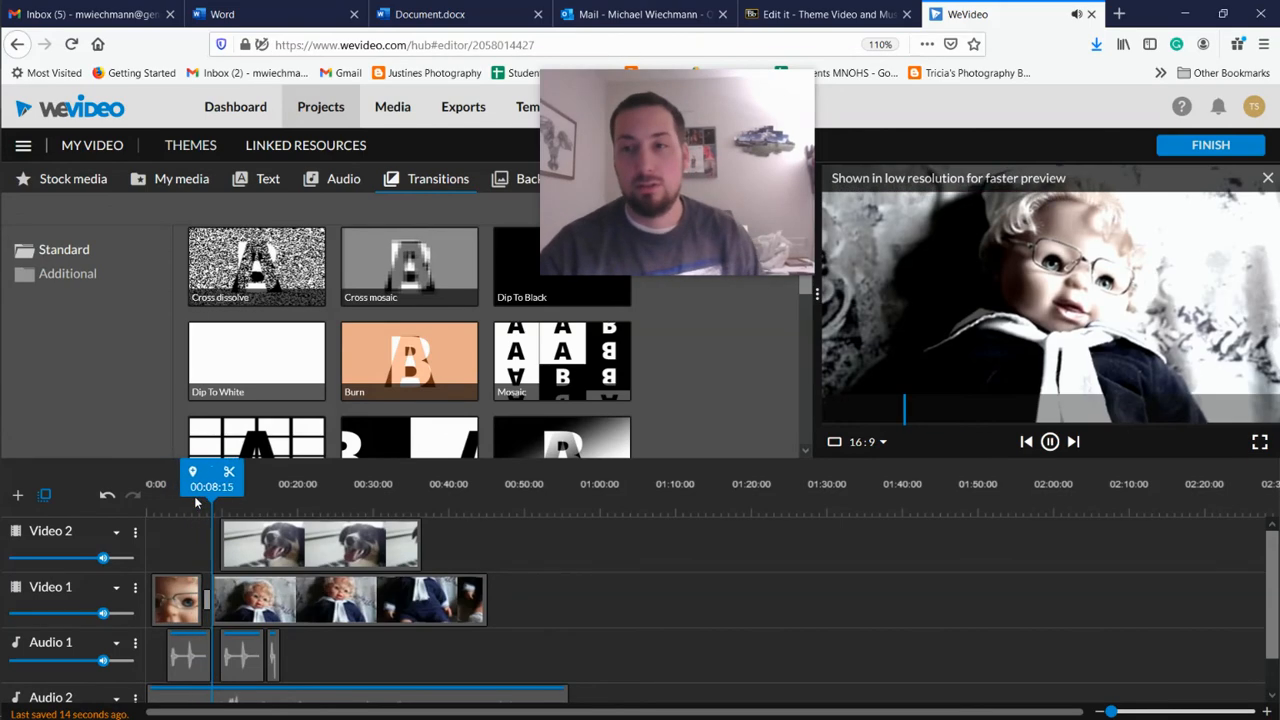
pyautogui.press('space')
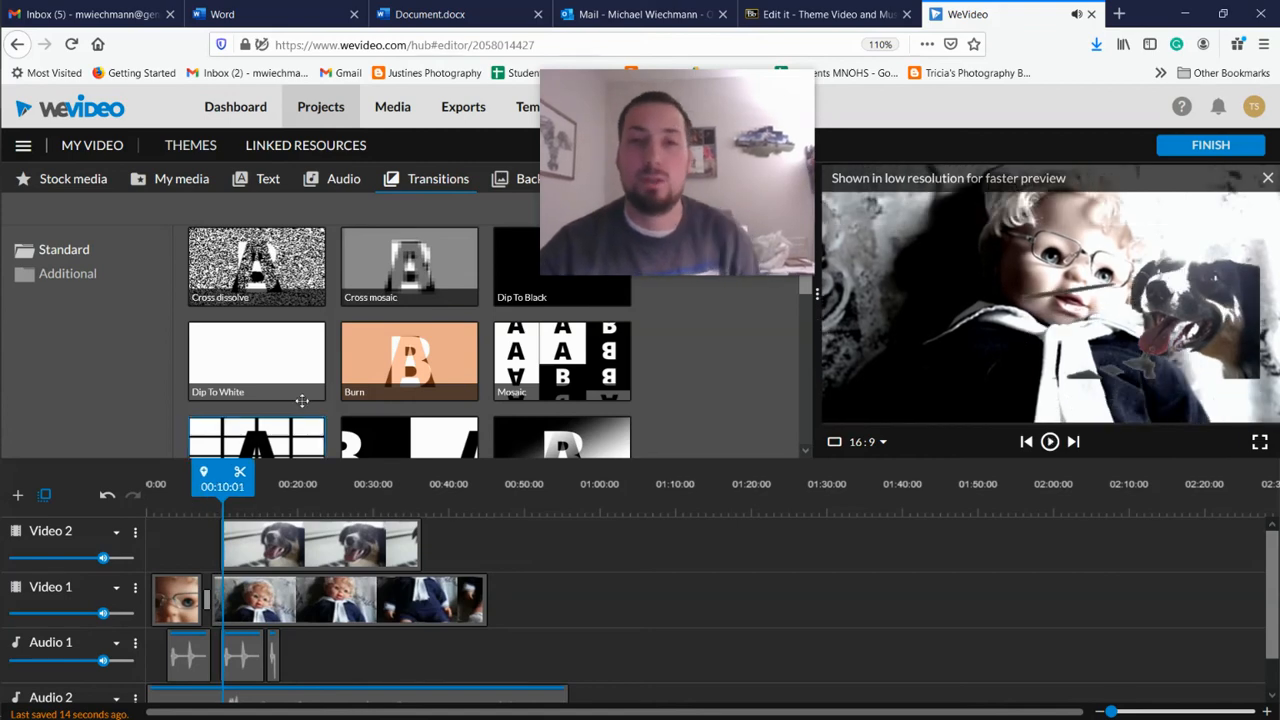
pyautogui.click(815, 14)
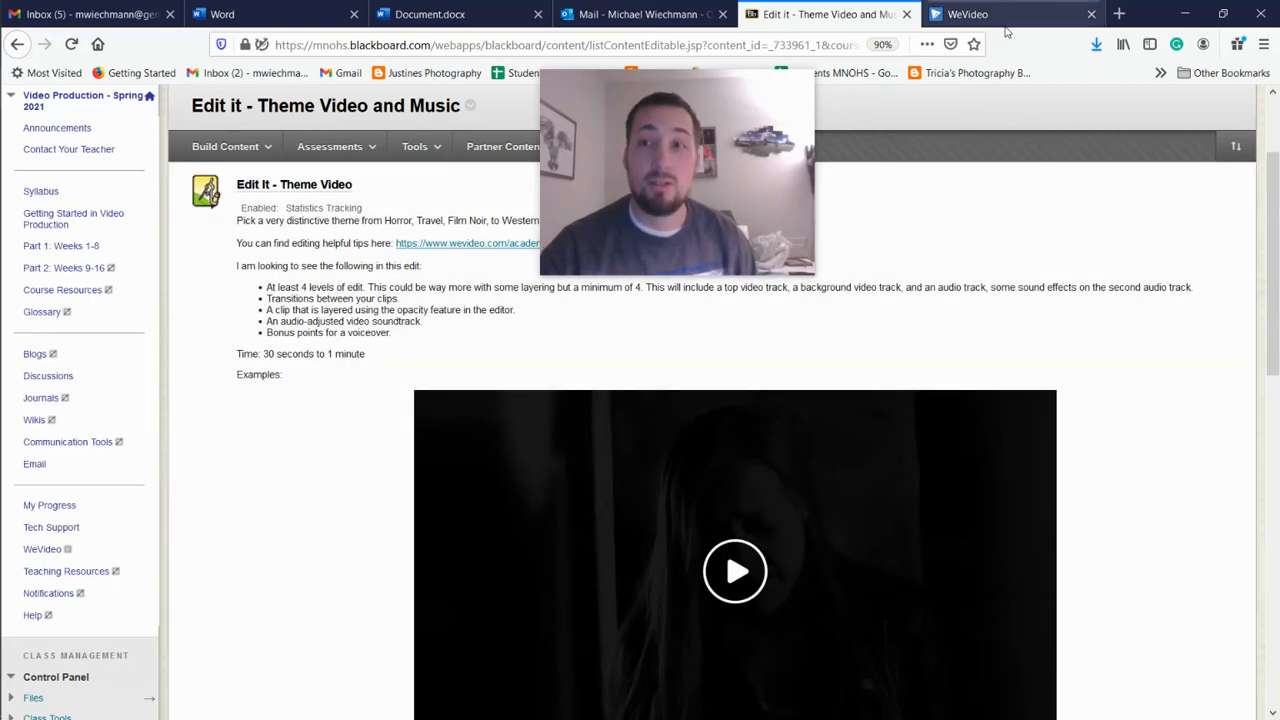
pyautogui.click(1005, 20)
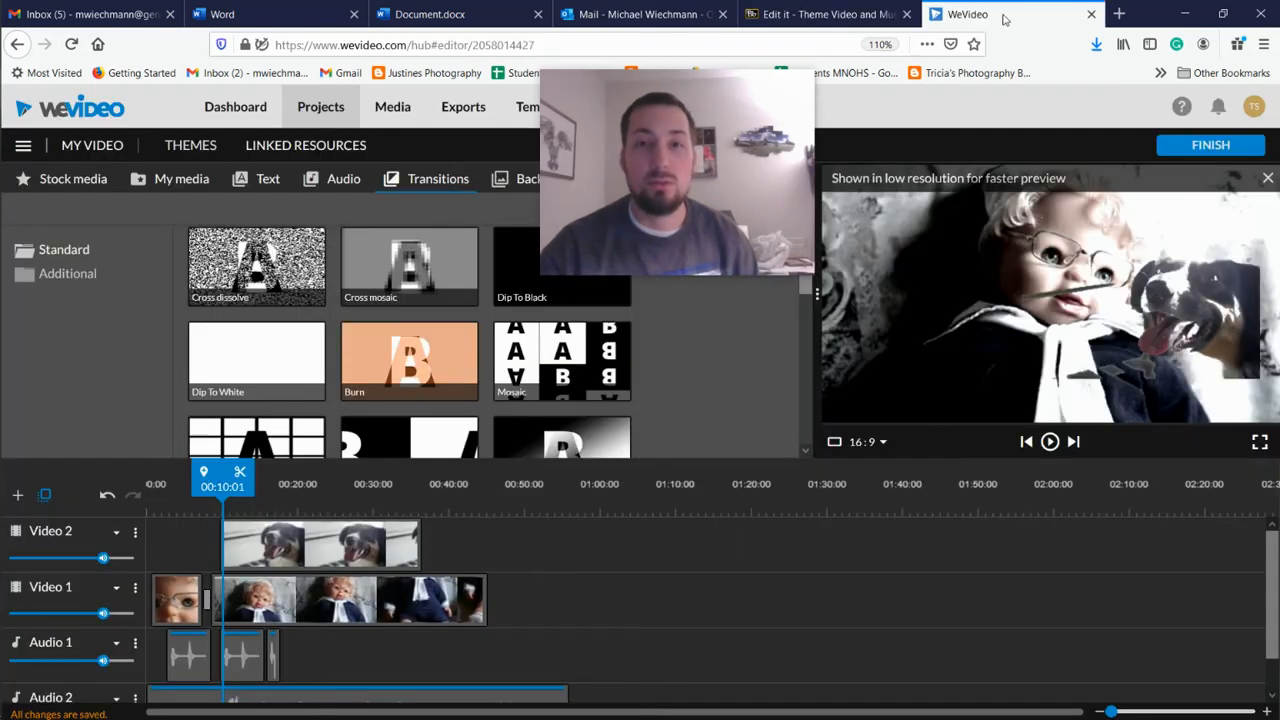
# Show Video 2's levels and lower the dog clip's opacity between about 00:17 and 00:29, ramping from full at both ends.
pyautogui.click(290, 557)
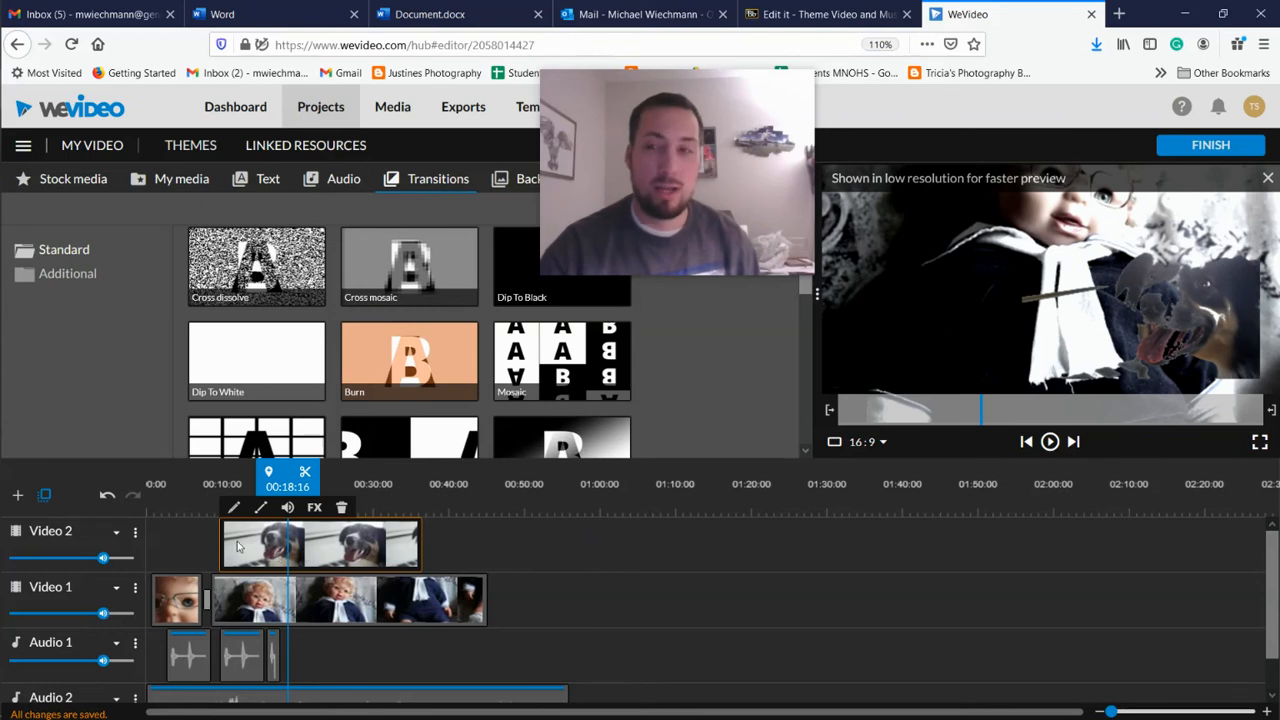
pyautogui.click(139, 535)
pyautogui.click(178, 554)
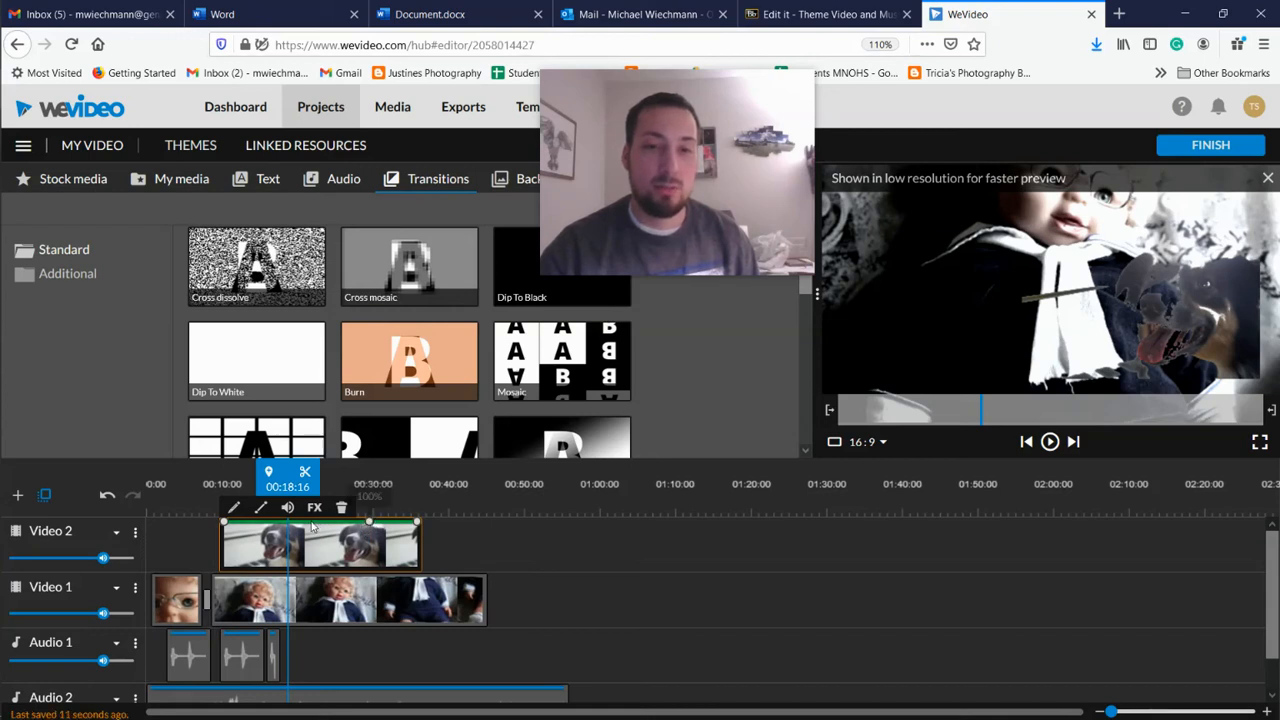
pyautogui.moveTo(272, 529); pyautogui.dragTo(274, 560)
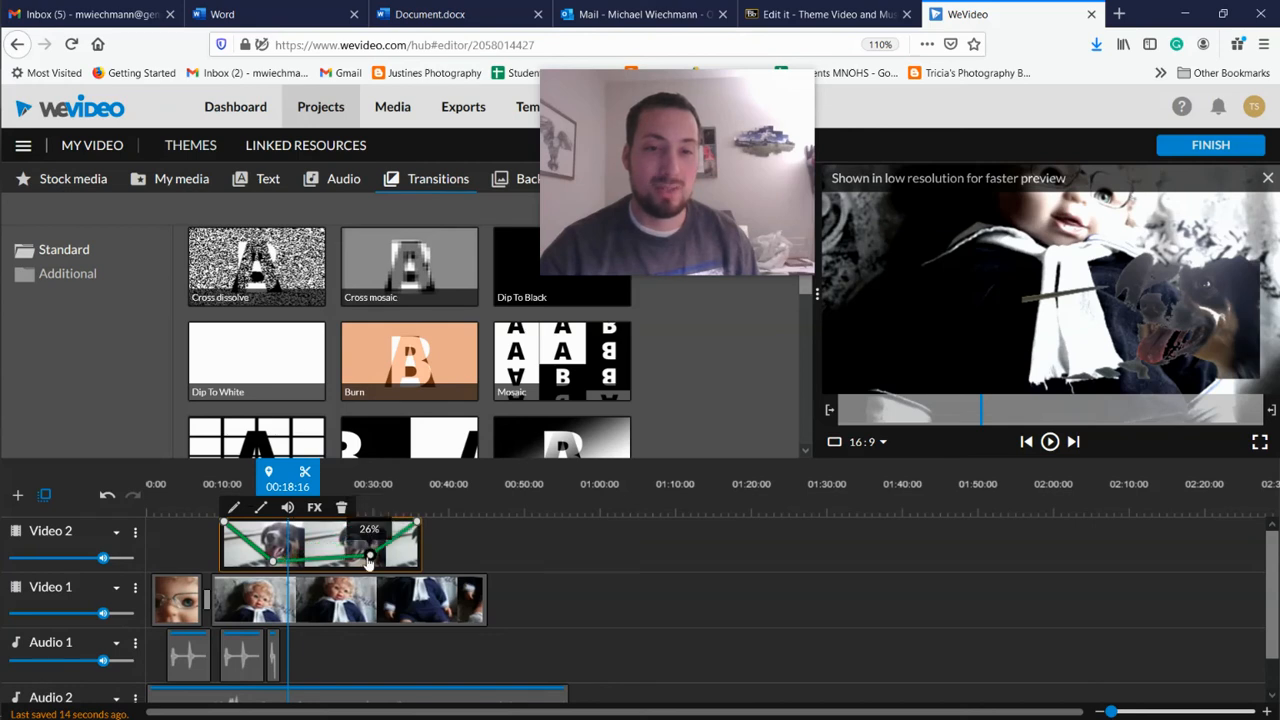
# Play the dog clip's fade-out from about 00:12:24 and its fade-in from about 00:29:14 to 00:36:12.
pyautogui.click(243, 502)
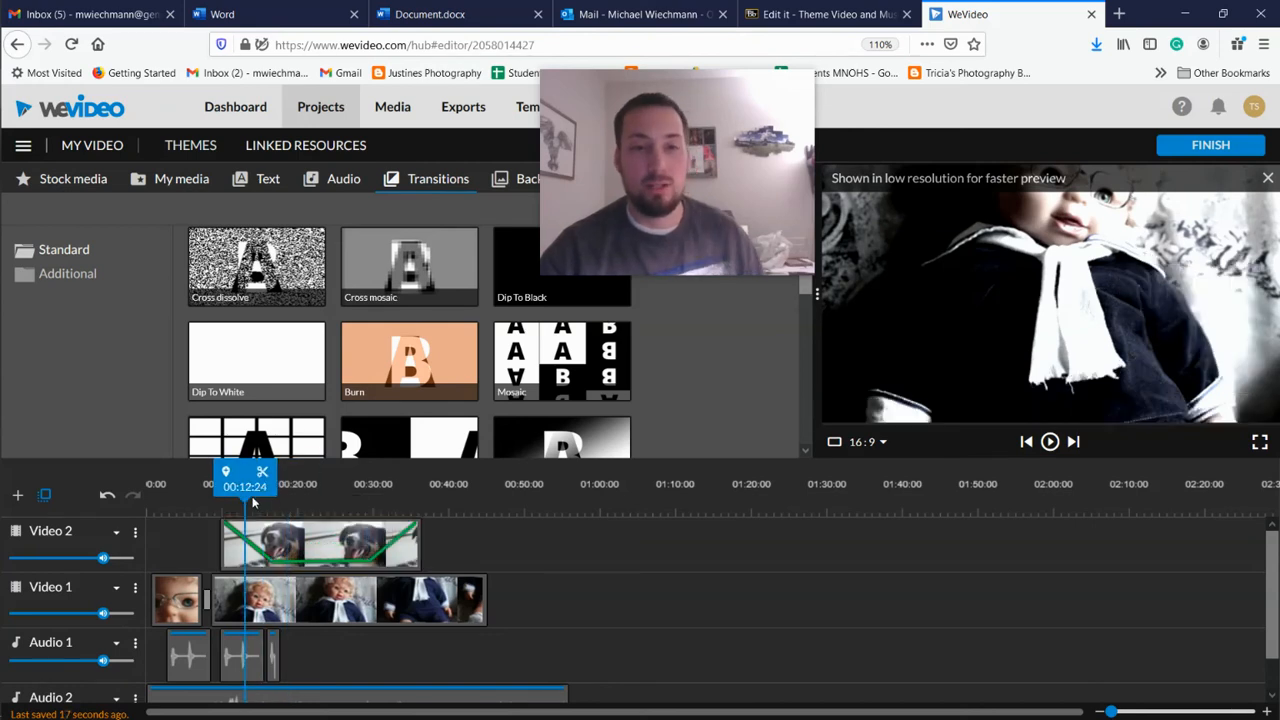
pyautogui.press('space')
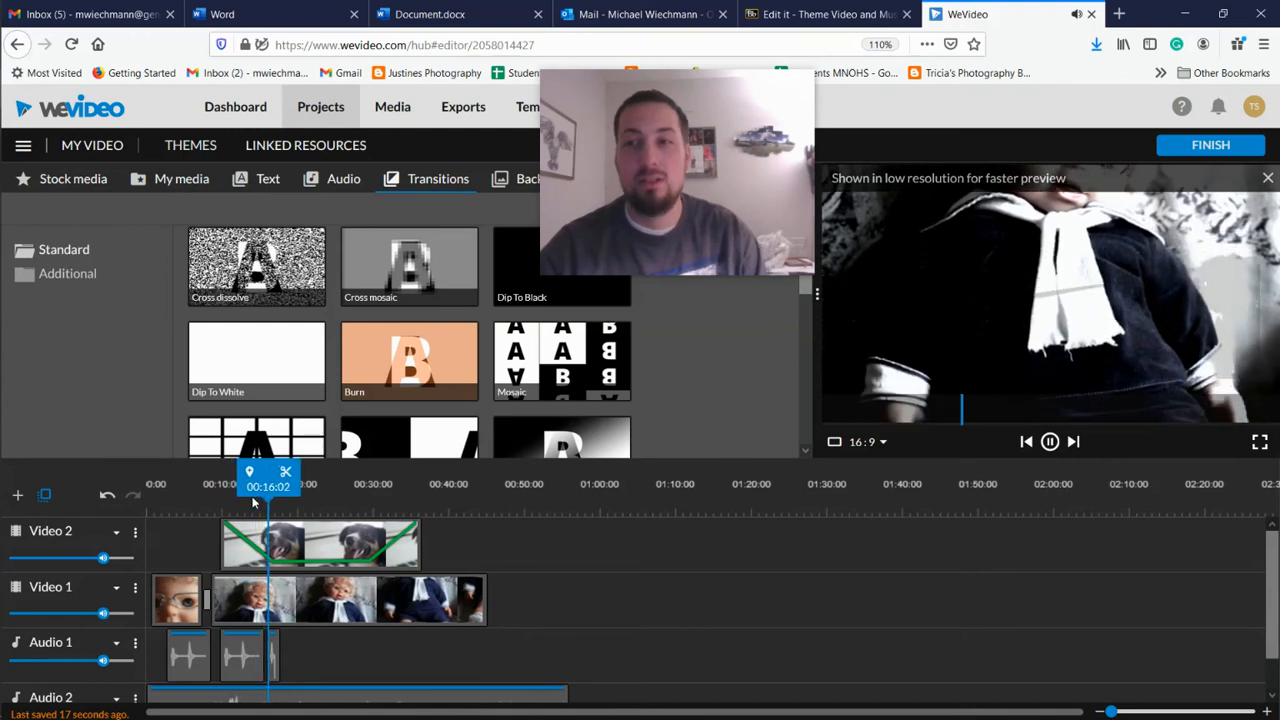
pyautogui.click(368, 502)
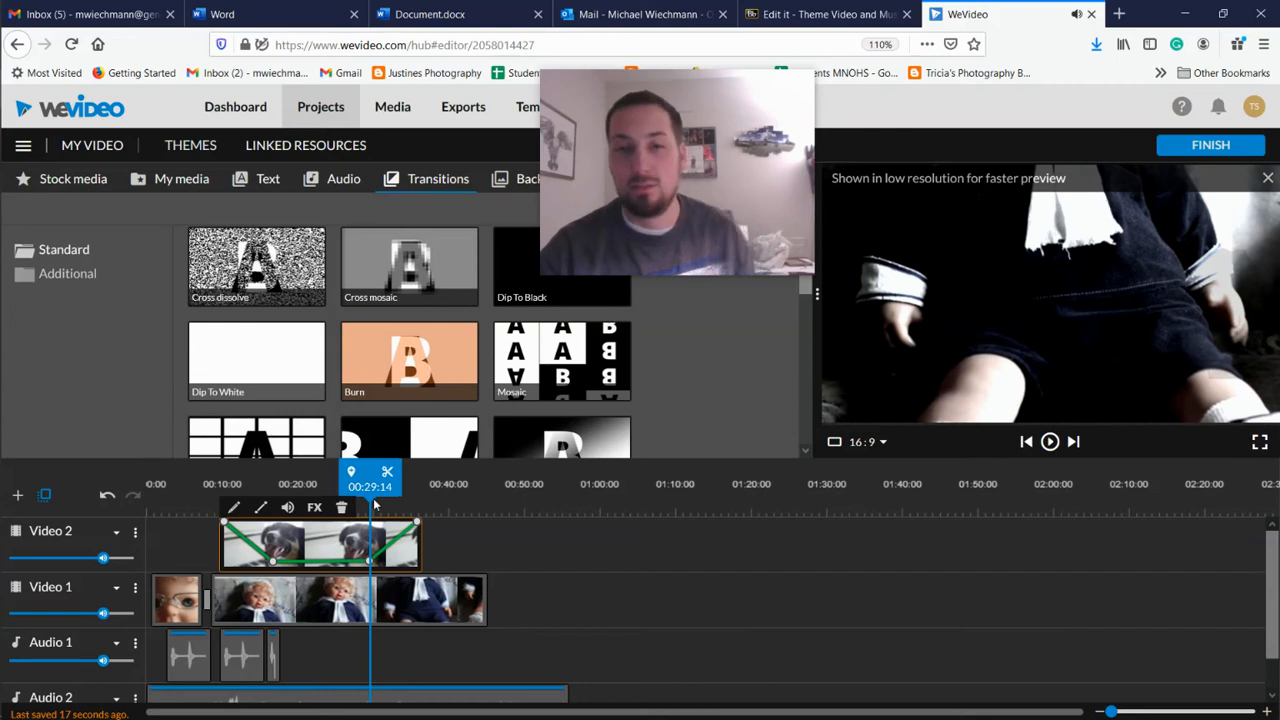
pyautogui.press('space')
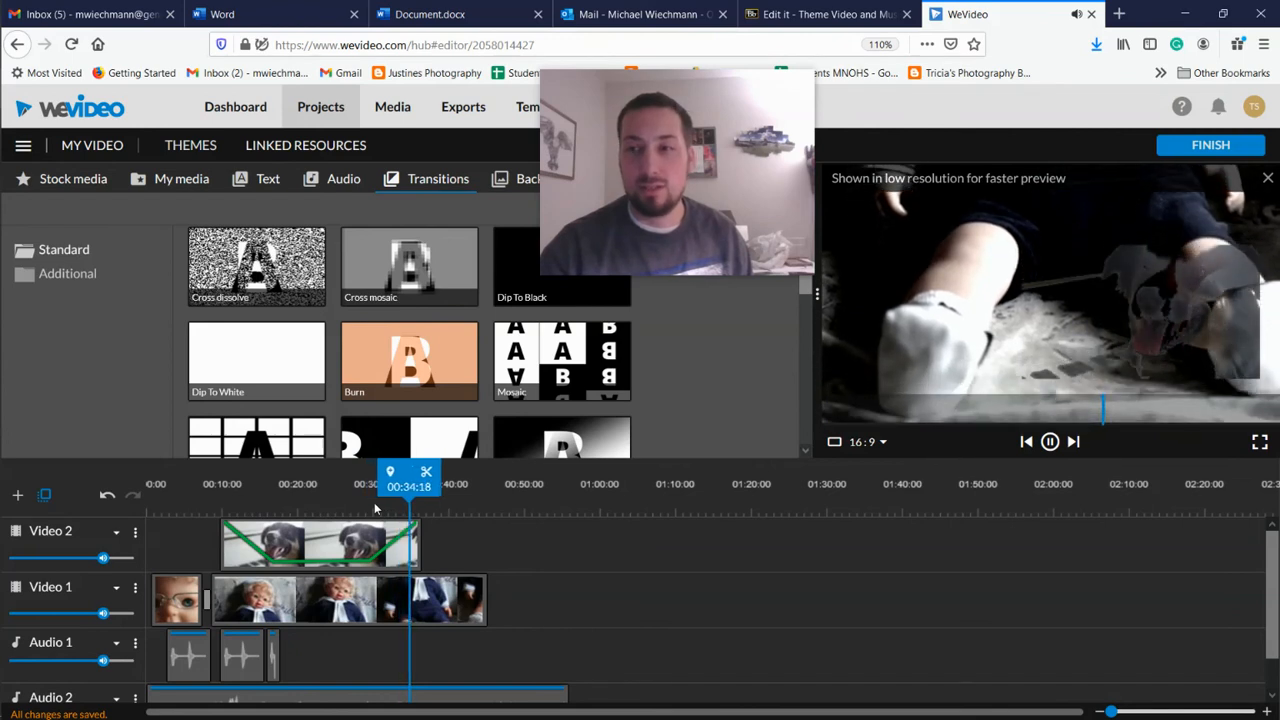
pyautogui.click(235, 540)
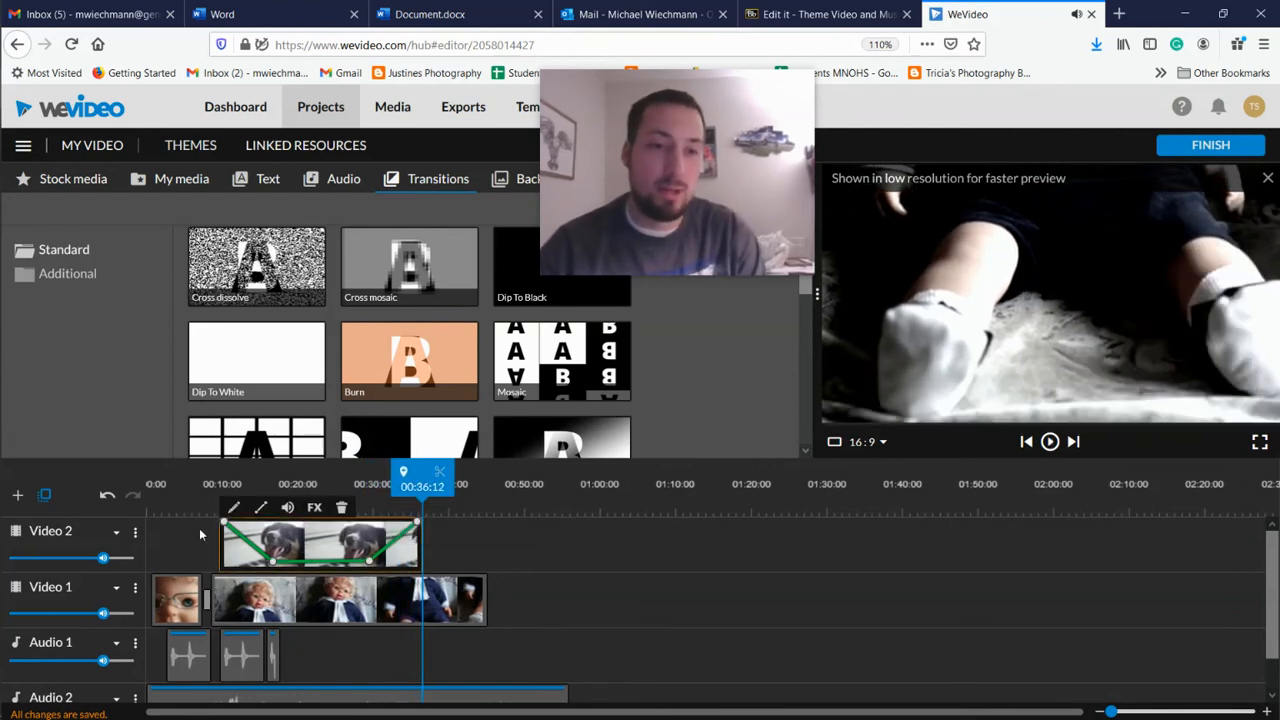
# Look at the Video 2 track options, check the audio requirement on the Blackboard assignment page, and return to WeVideo's audio tracks.
pyautogui.click(135, 535)
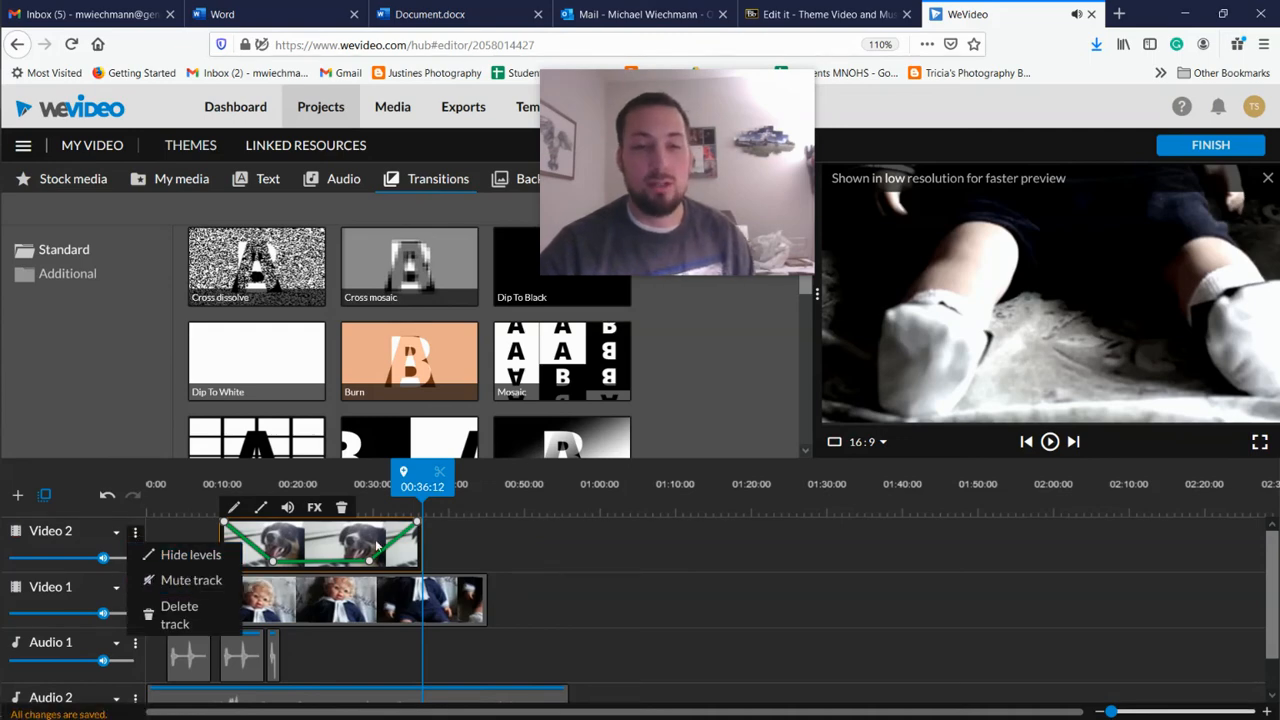
pyautogui.click(806, 11)
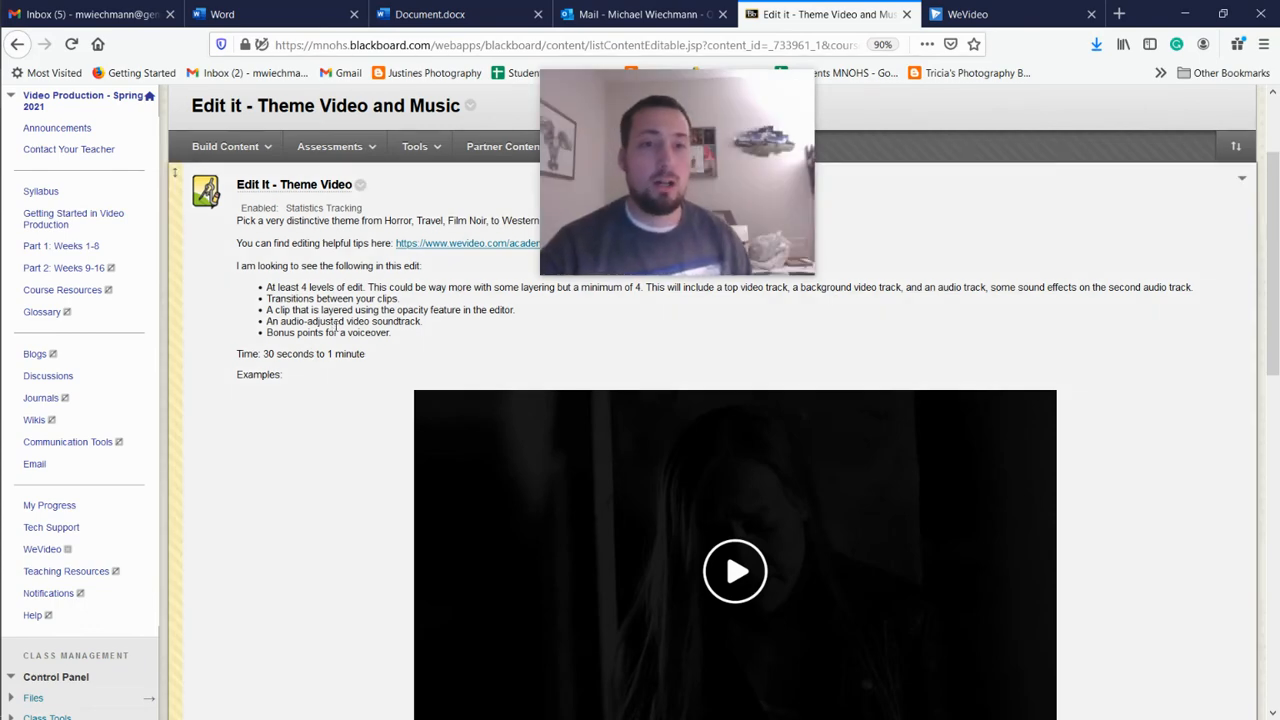
pyautogui.click(1020, 11)
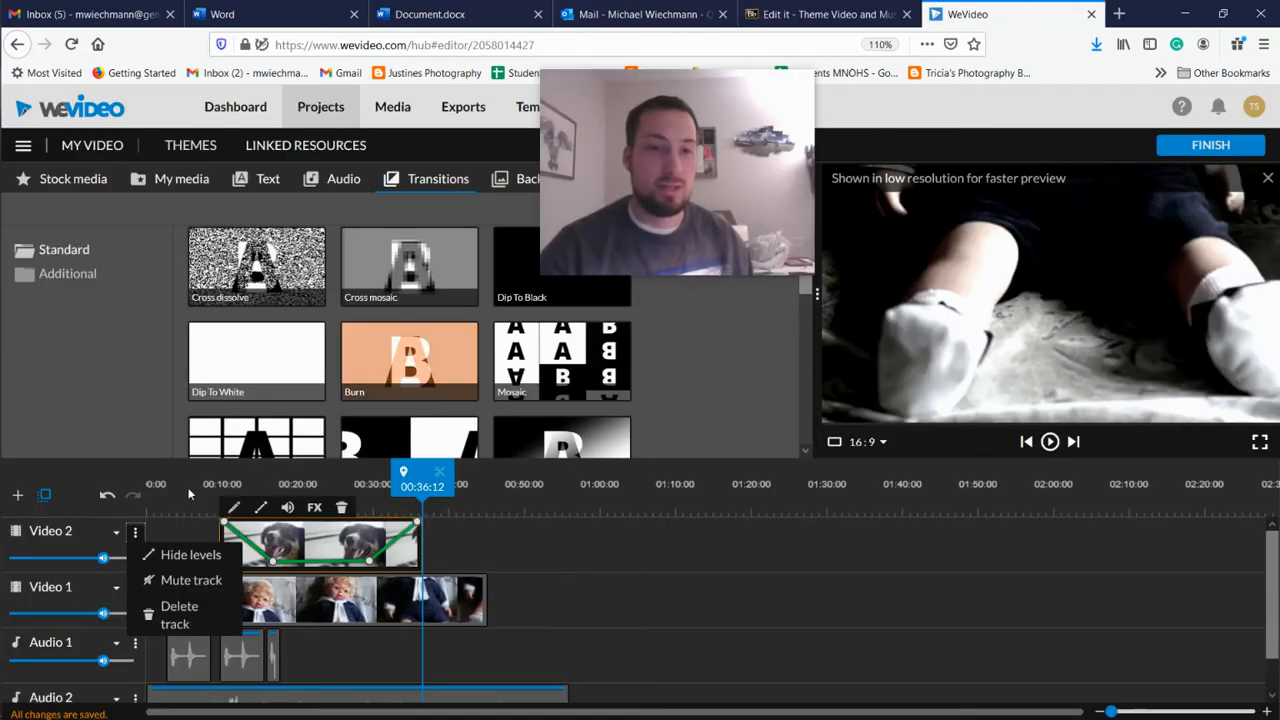
pyautogui.scroll(-1, 83, 612)
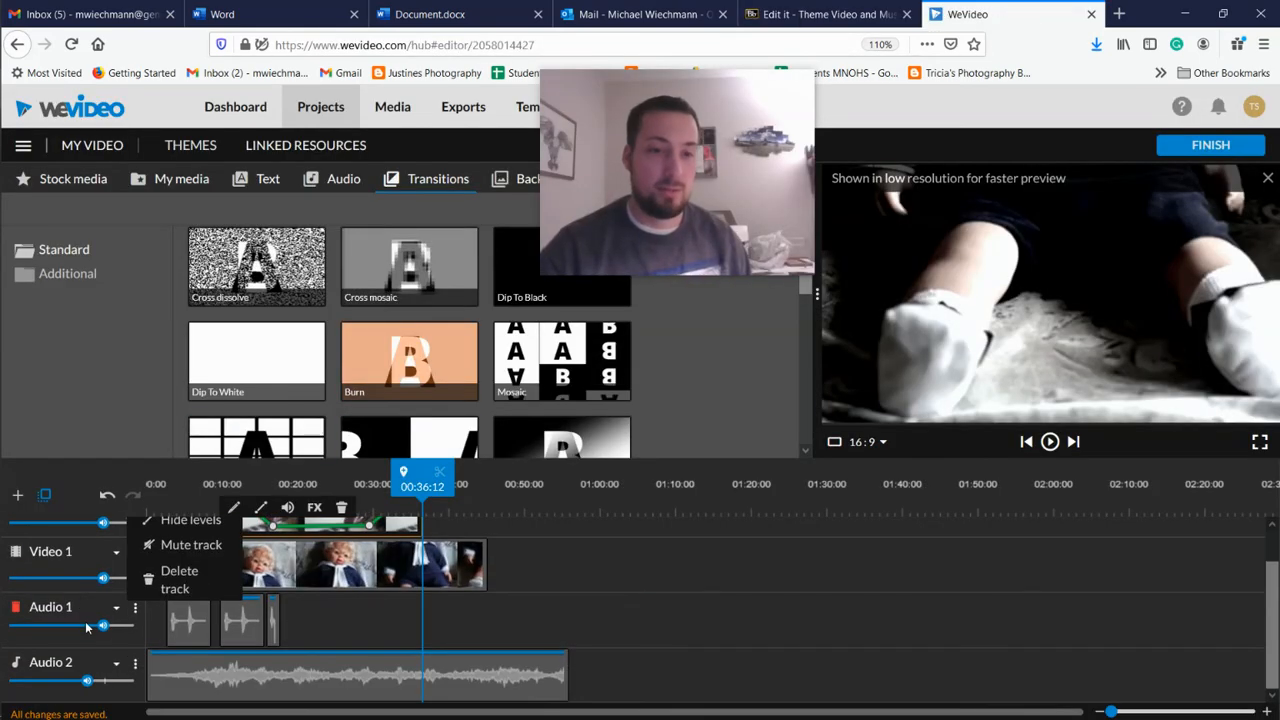
# Reshape the Audio 2 soundtrack's volume curve, lowering its level points at about 00:11 and 00:25 and leaving both ends at full.
pyautogui.click(207, 668)
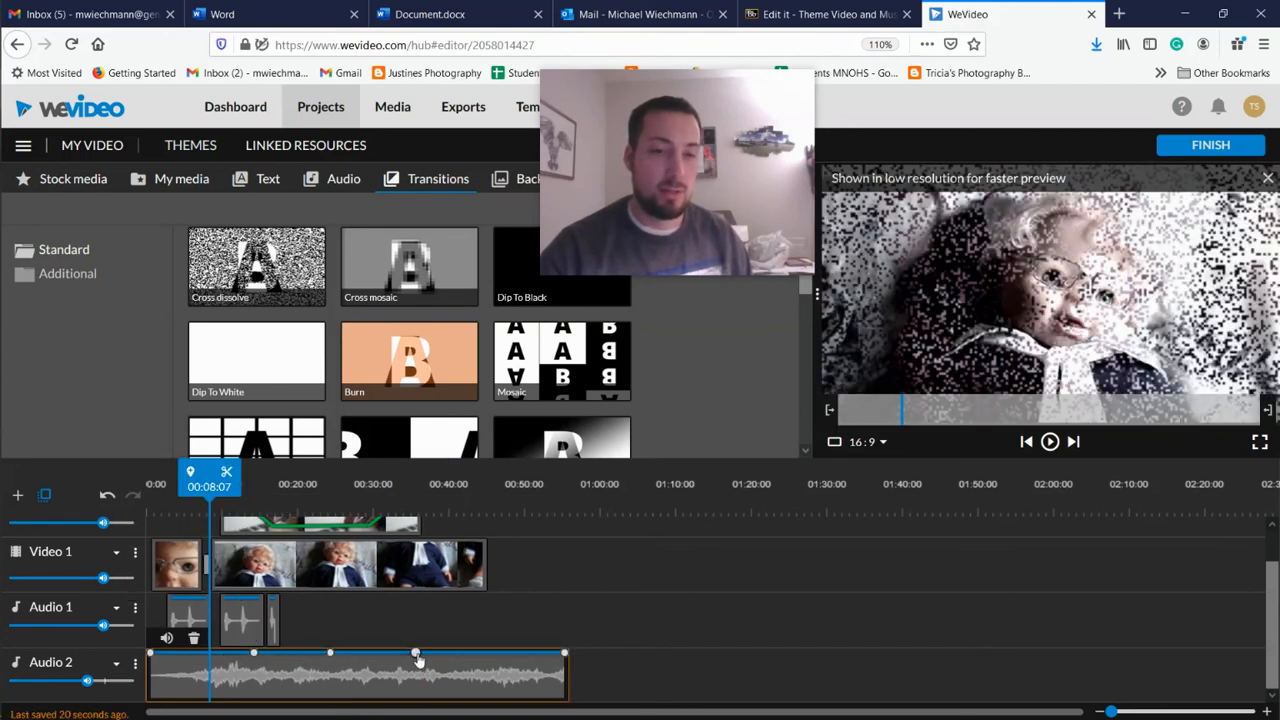
pyautogui.moveTo(330, 657); pyautogui.dragTo(339, 678)
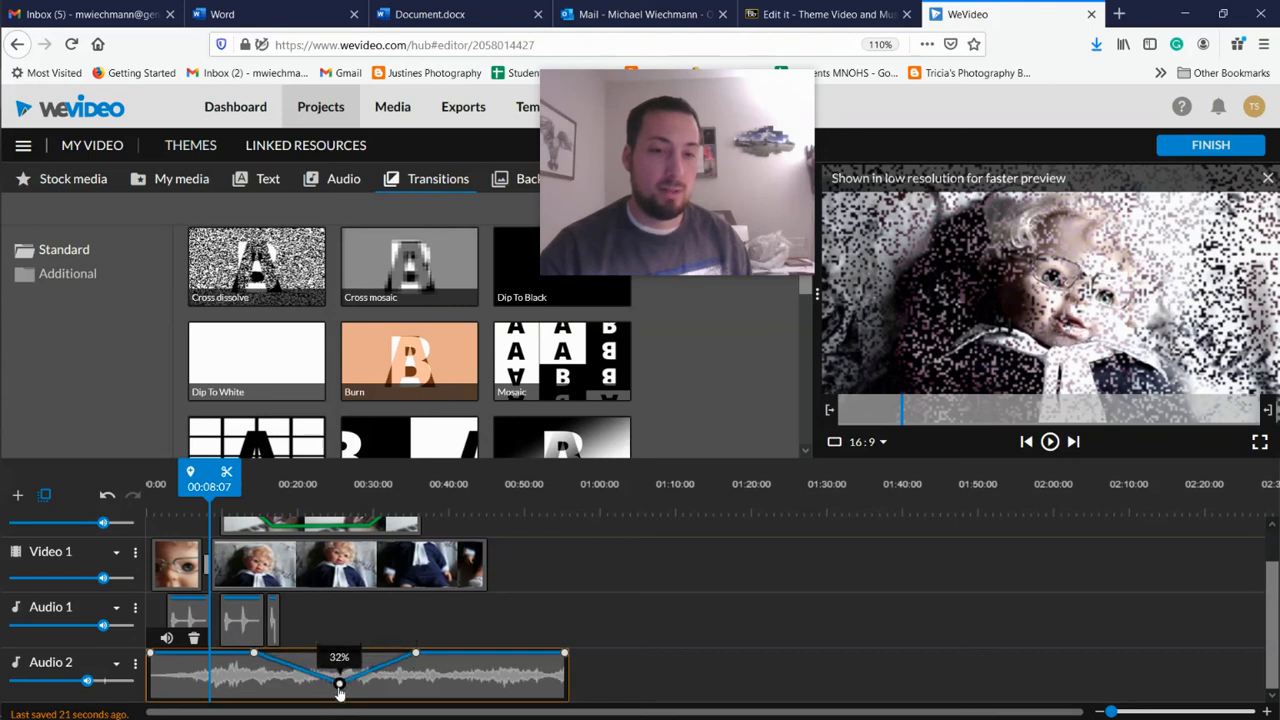
pyautogui.moveTo(256, 658); pyautogui.dragTo(234, 688)
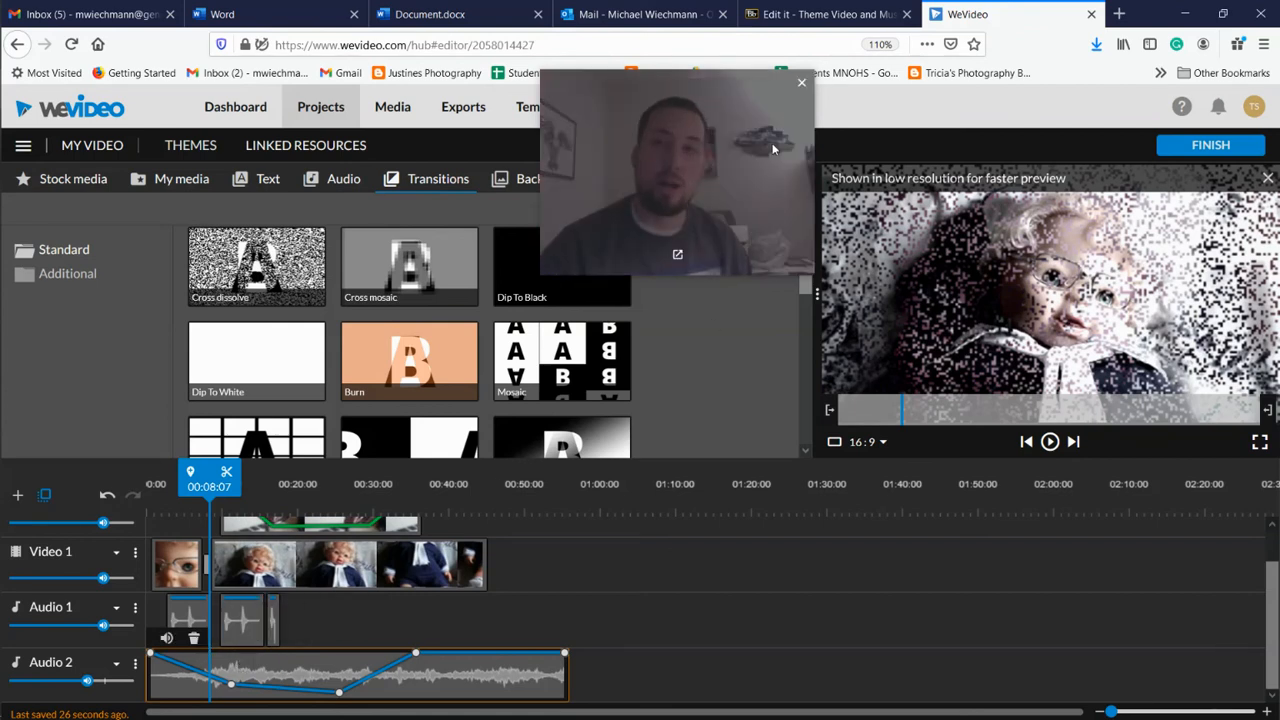
# Review the theme video requirements on the Blackboard assignment page, including the audio-adjusted soundtrack, voiceover bonus and video length.
pyautogui.click(822, 14)
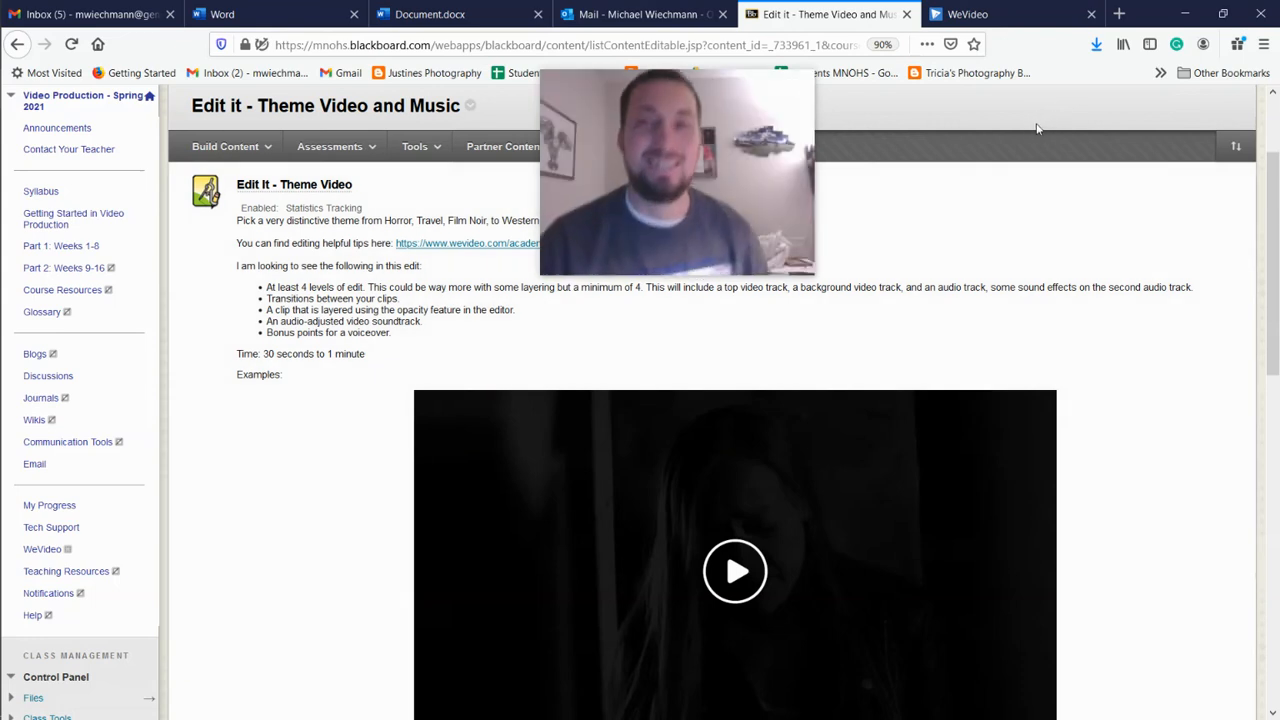
pyautogui.moveTo(5, 340)
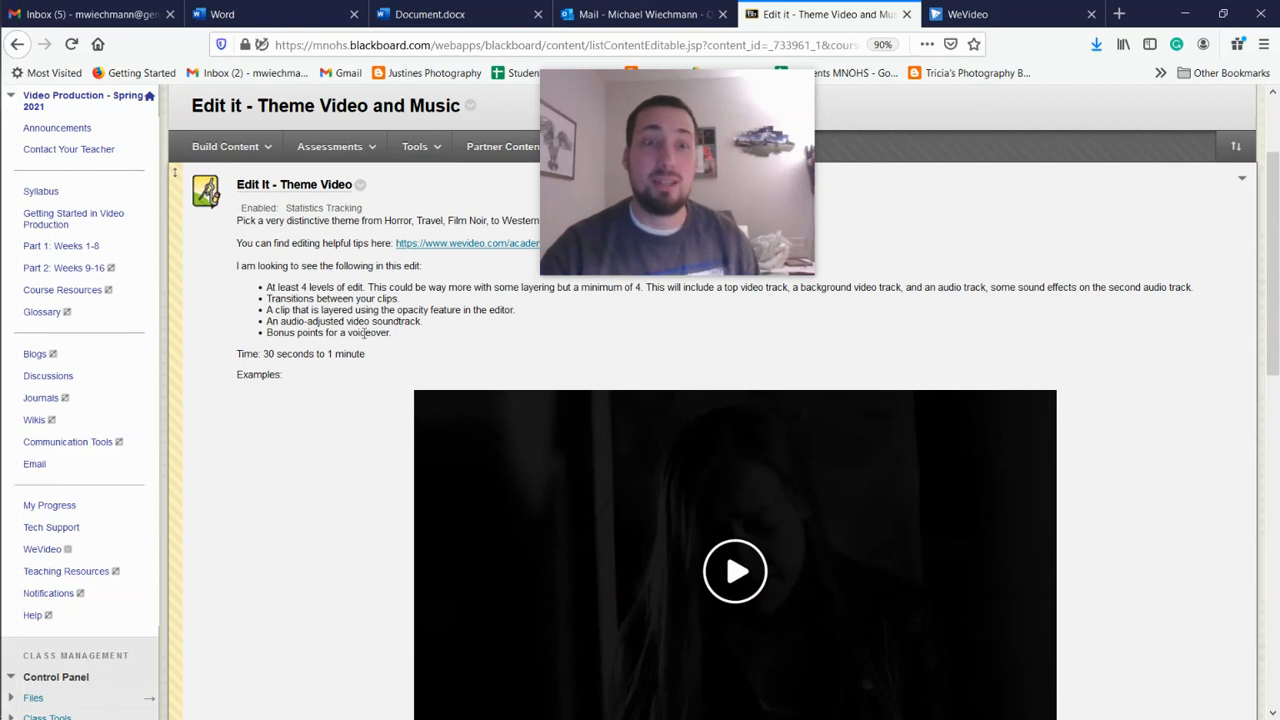
pyautogui.moveTo(704, 157); pyautogui.dragTo(1048, 187)
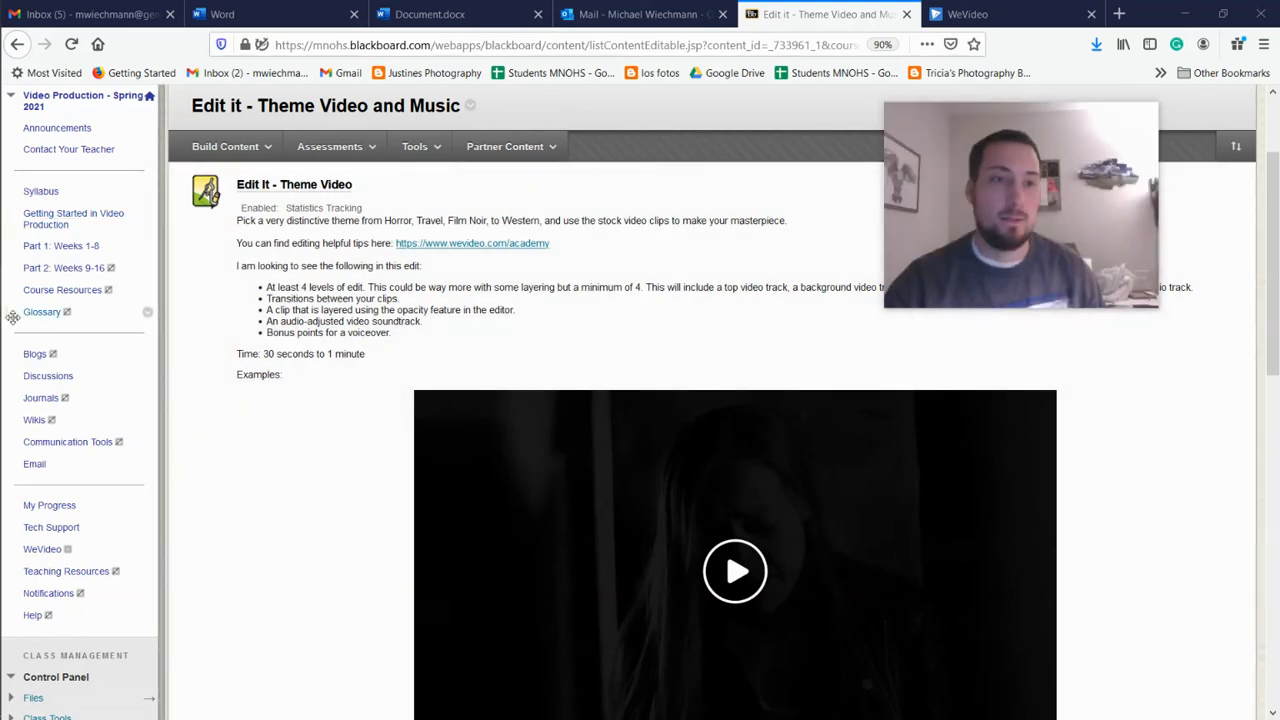
pyautogui.moveTo(3, 292)
pyautogui.moveTo(31, 330)
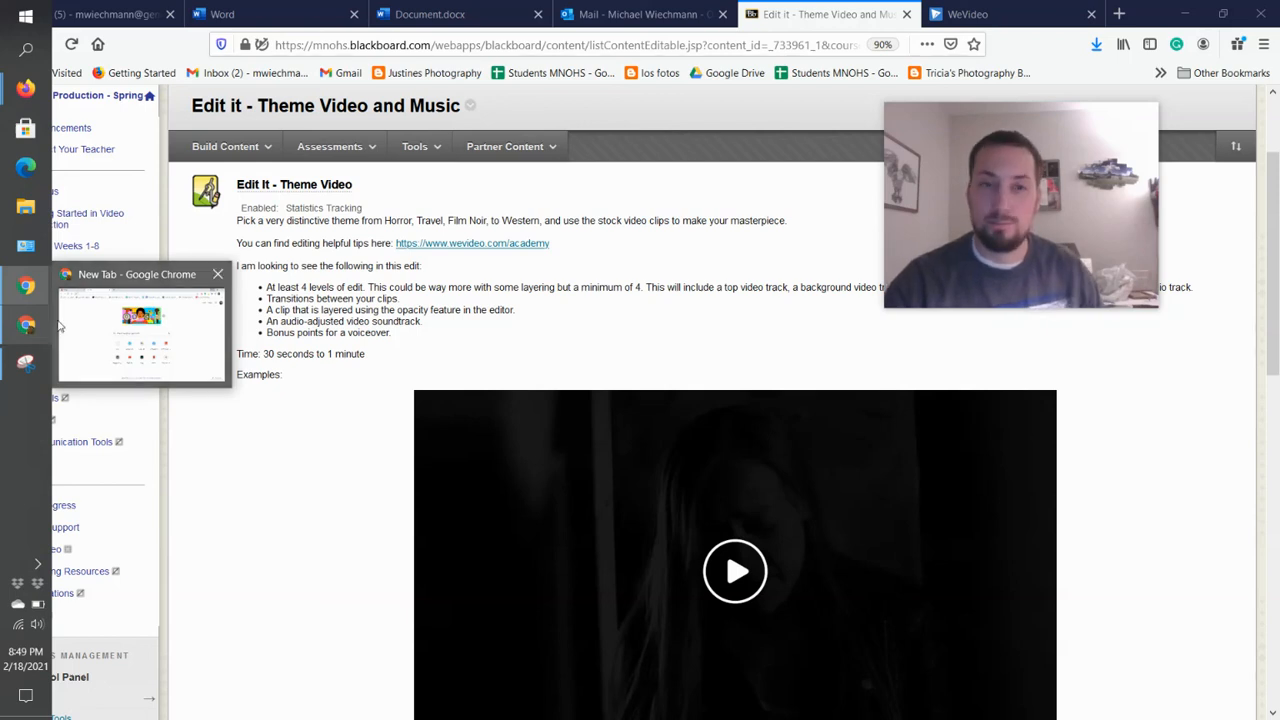
pyautogui.click(32, 329)
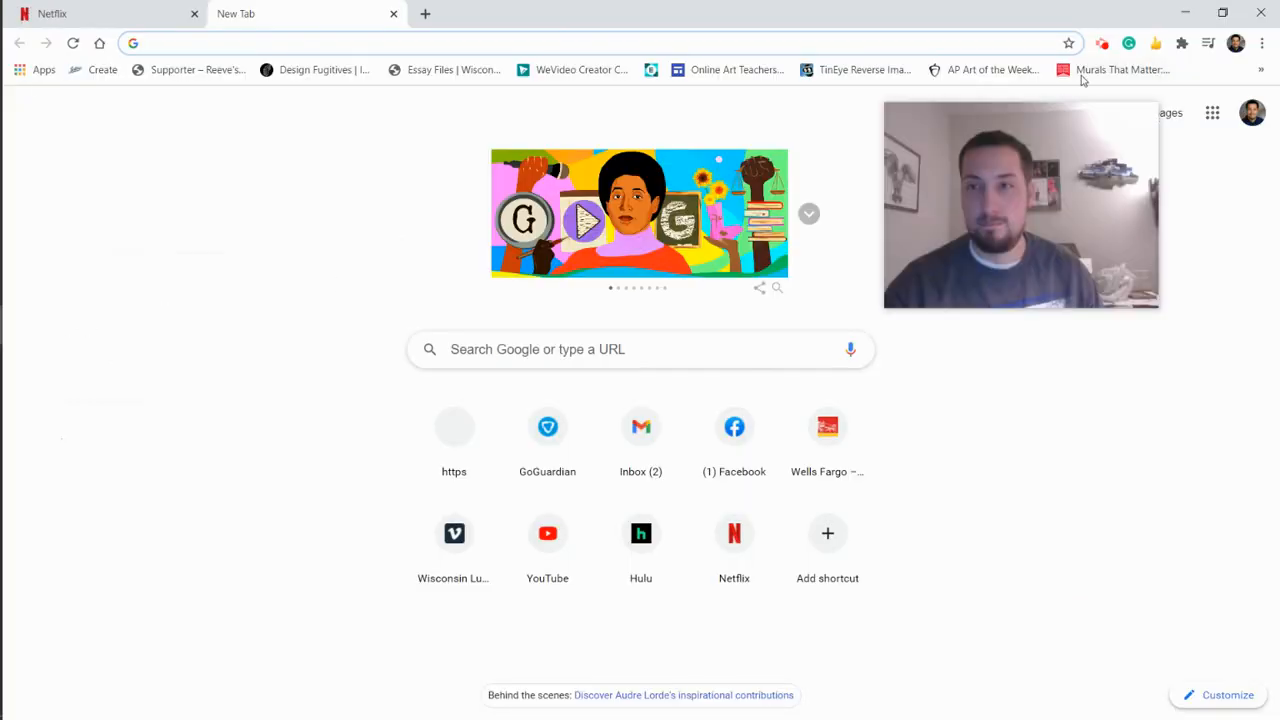
pyautogui.click(1101, 43)
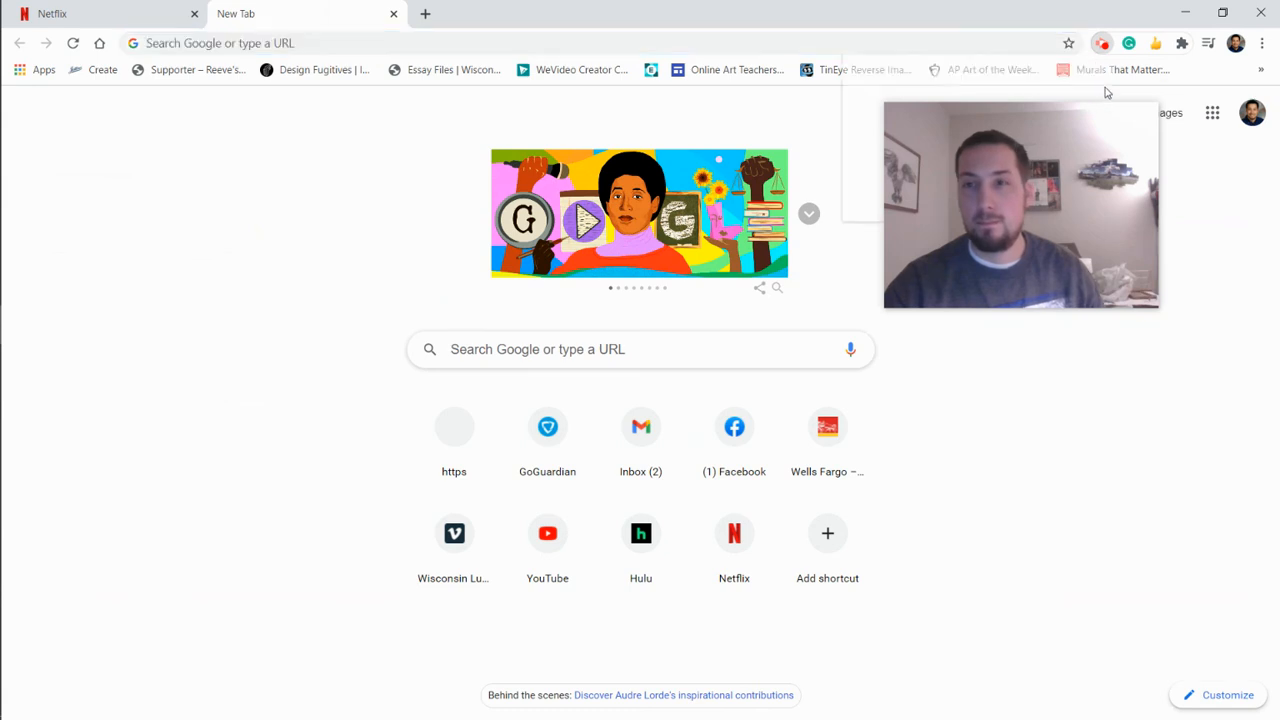